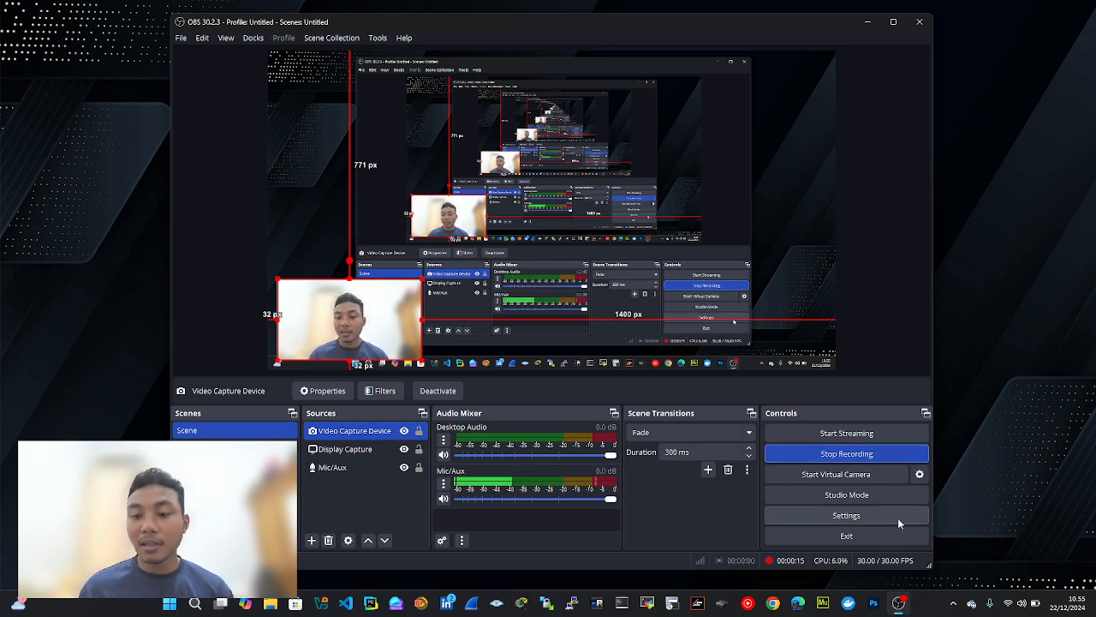
- Switch to Photoshop, open the recent file Tutorial.psd and deselect its artboard
click(878, 604)
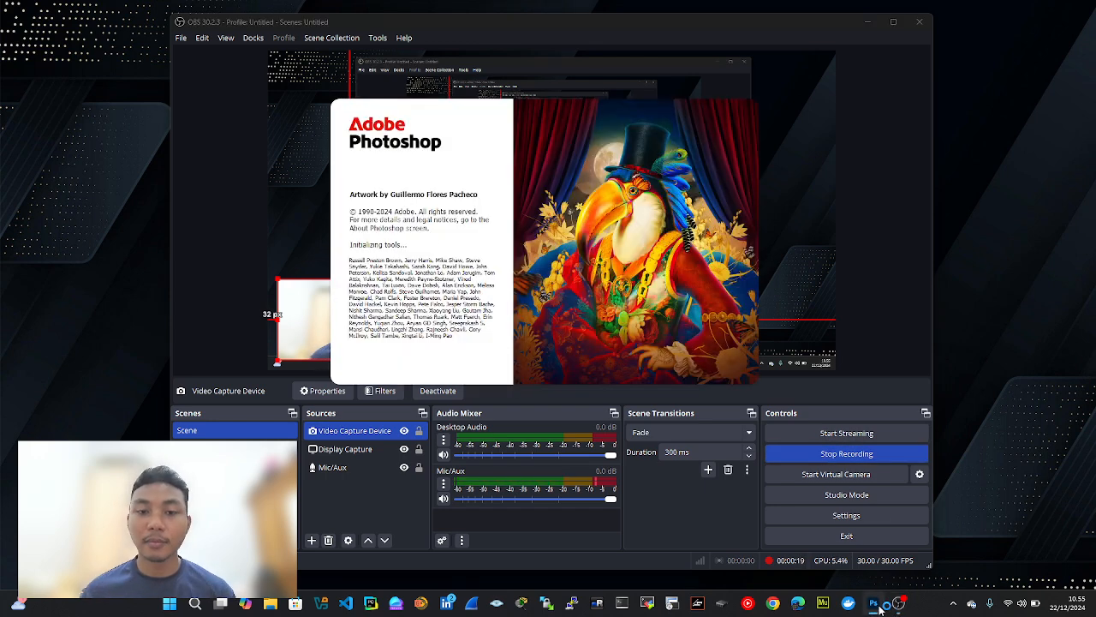
click(870, 23)
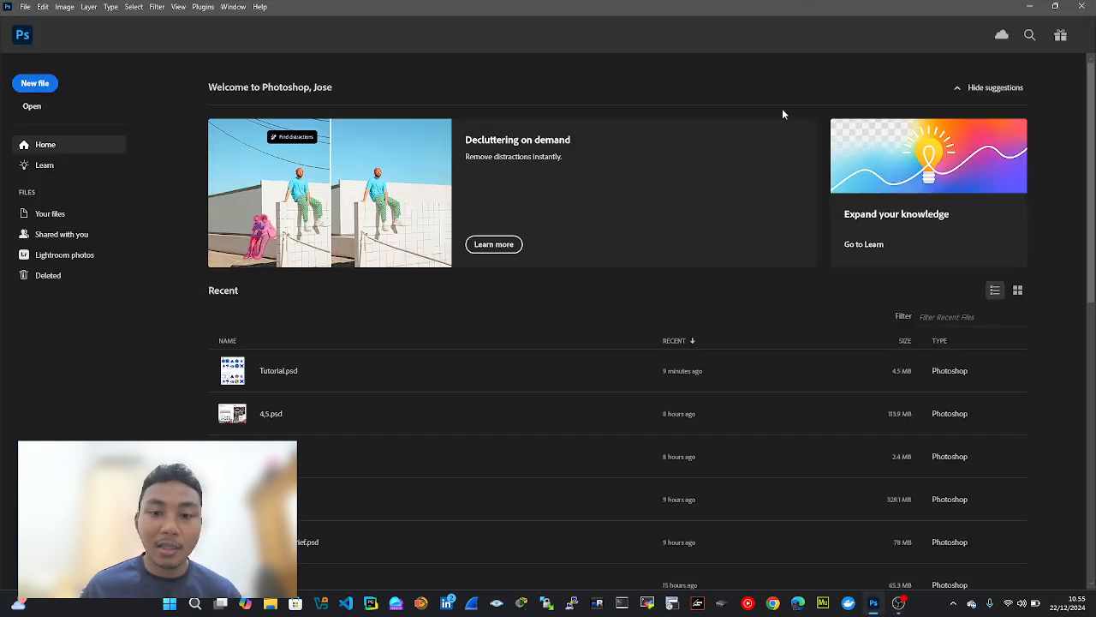
click(576, 375)
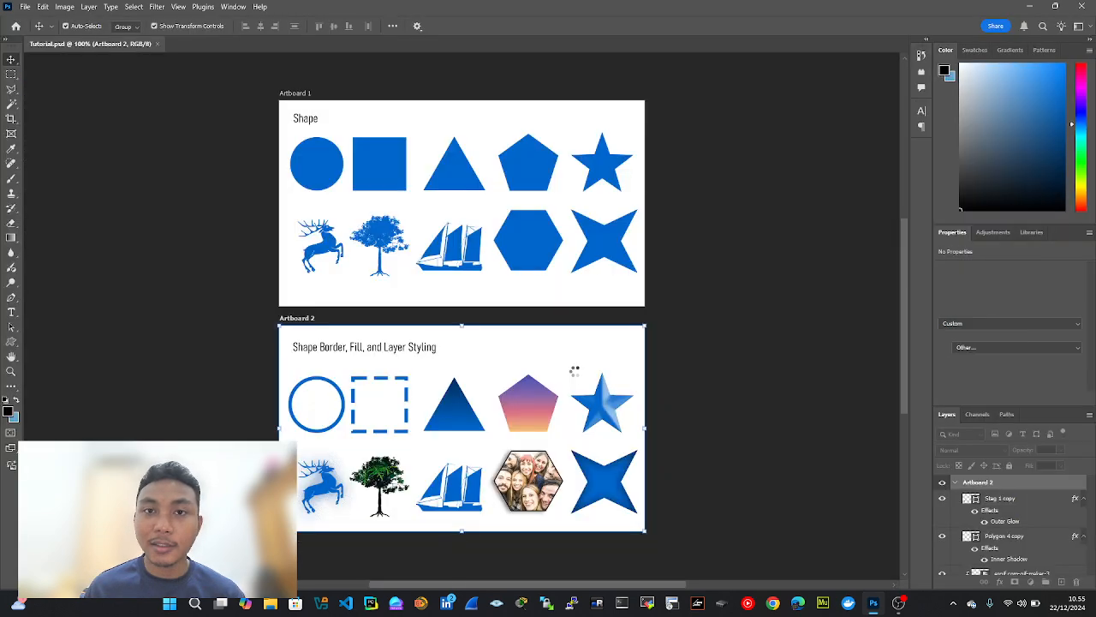
click(695, 212)
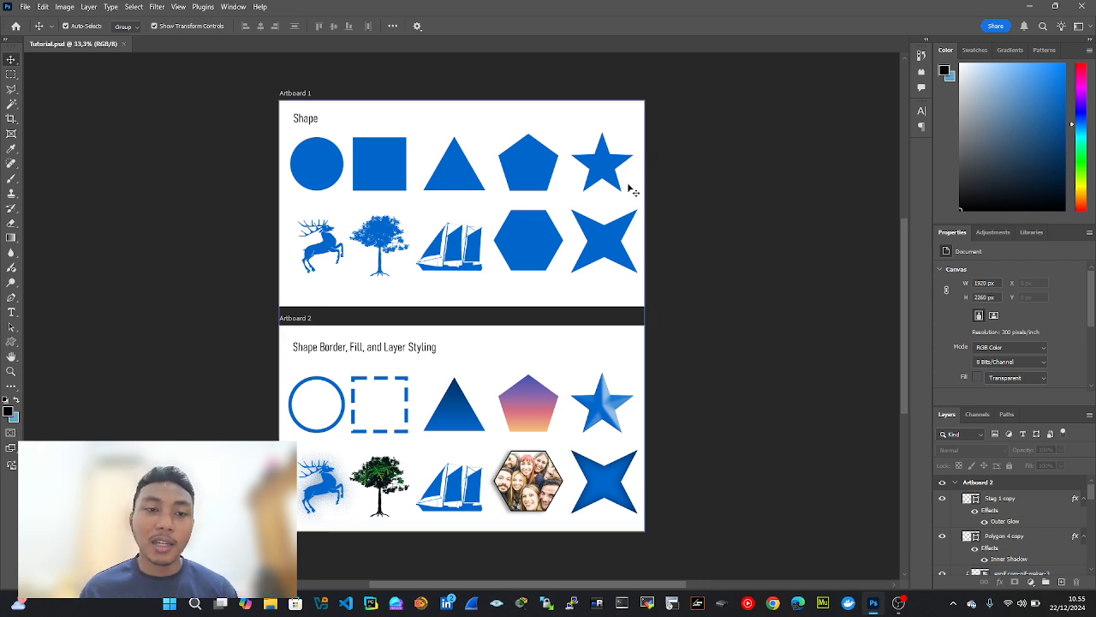
- Create a 1920 x 1080 px document at 300 ppi from the 1080p preset and dock it beside Tutorial.psd, fitted to its window
click(24, 8)
click(35, 19)
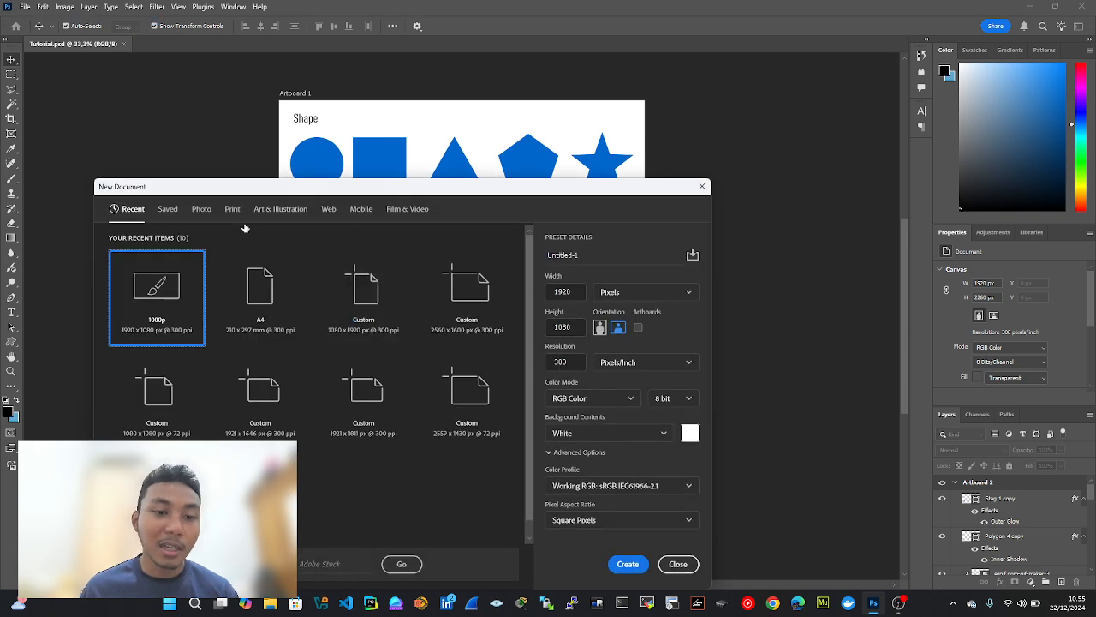
click(637, 567)
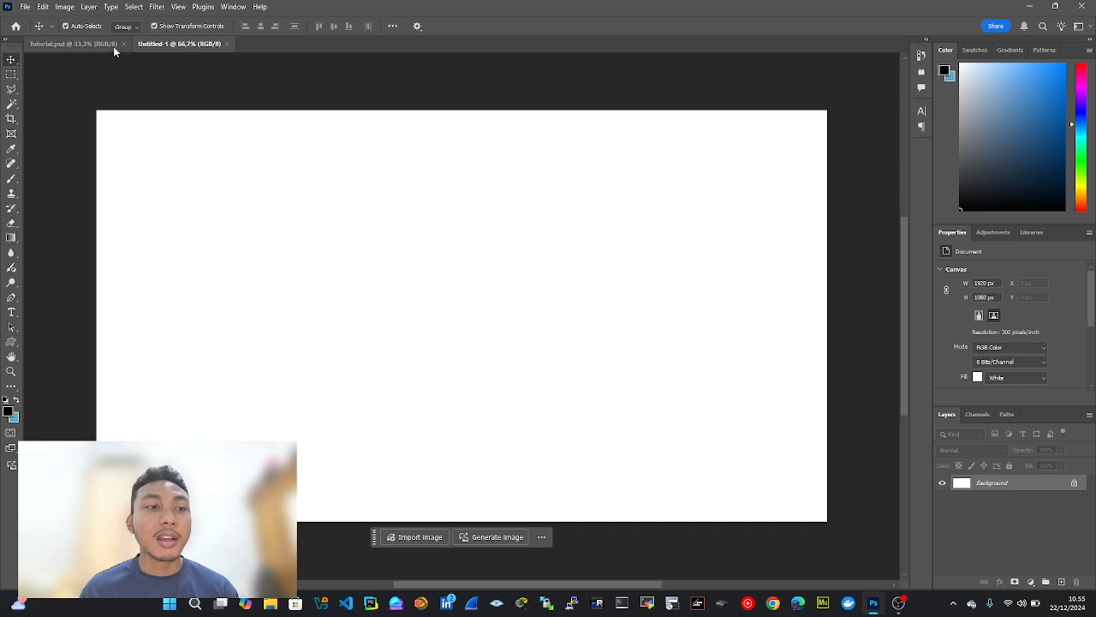
drag(147, 43, 910, 229)
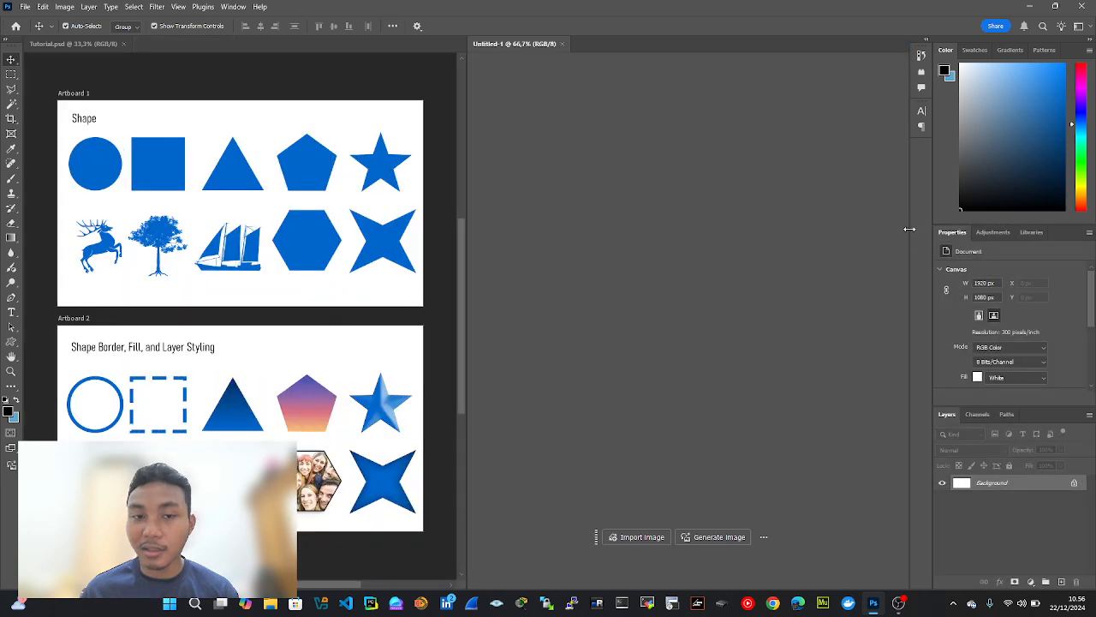
key(ctrl+0)
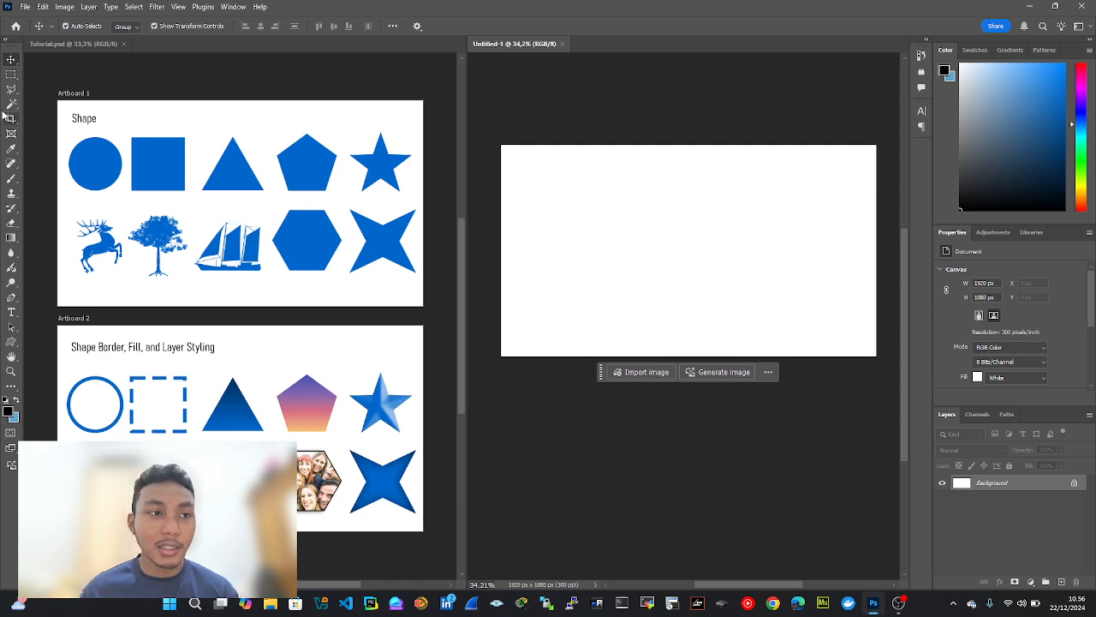
- Turn the blank canvas into a 1920 x 1080 px artboard and add a second identical artboard below it
right_click(11, 60)
click(44, 72)
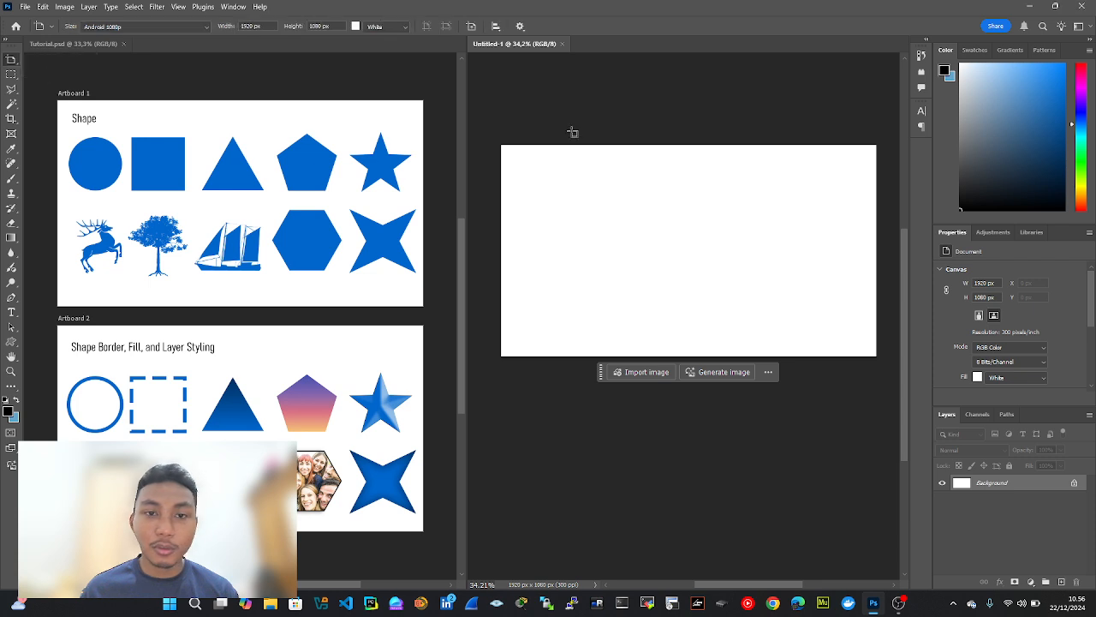
drag(503, 147, 888, 339)
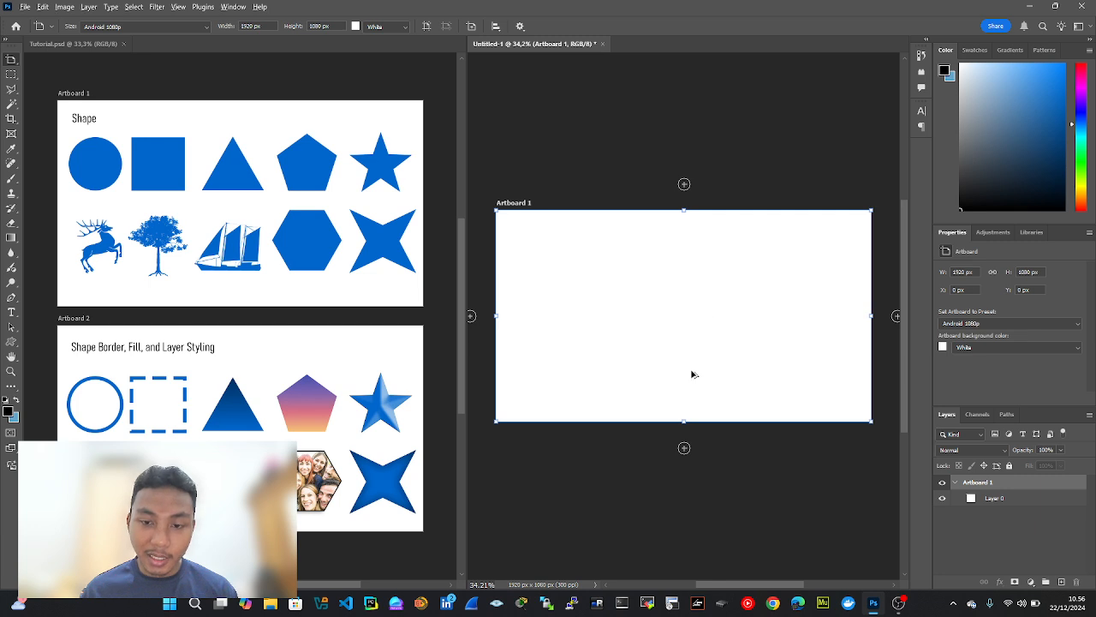
click(684, 448)
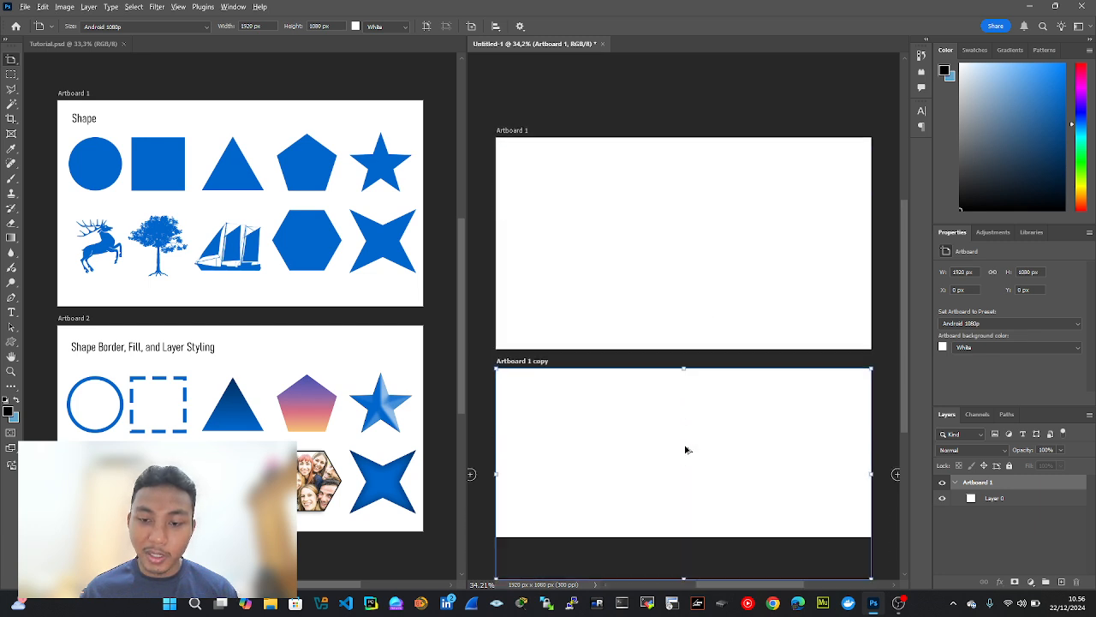
right_click(7, 58)
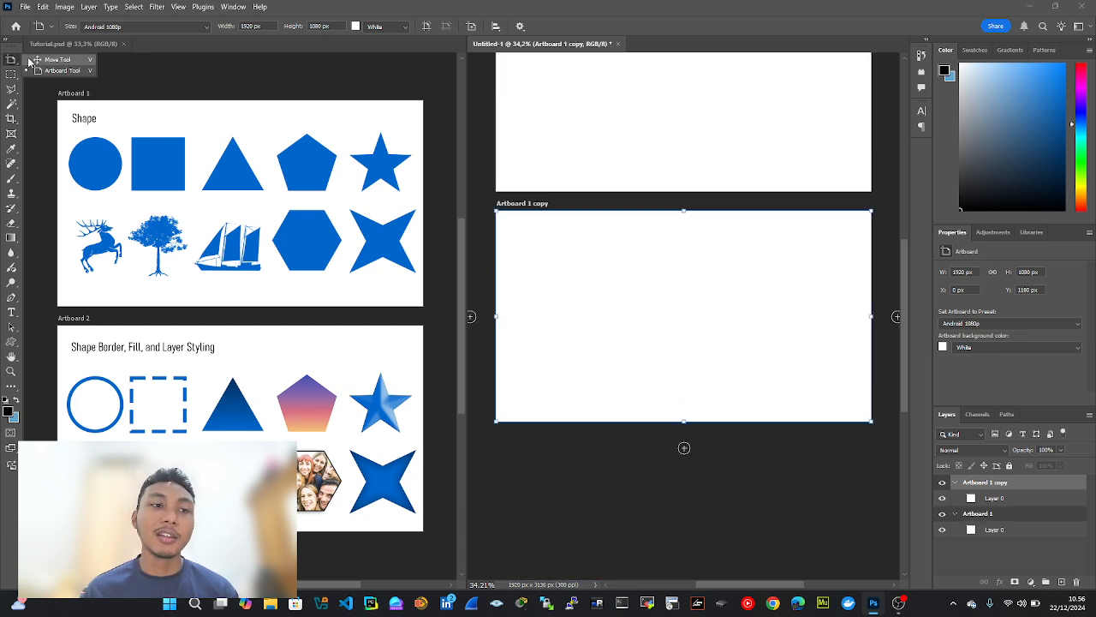
click(35, 61)
drag(613, 169, 637, 243)
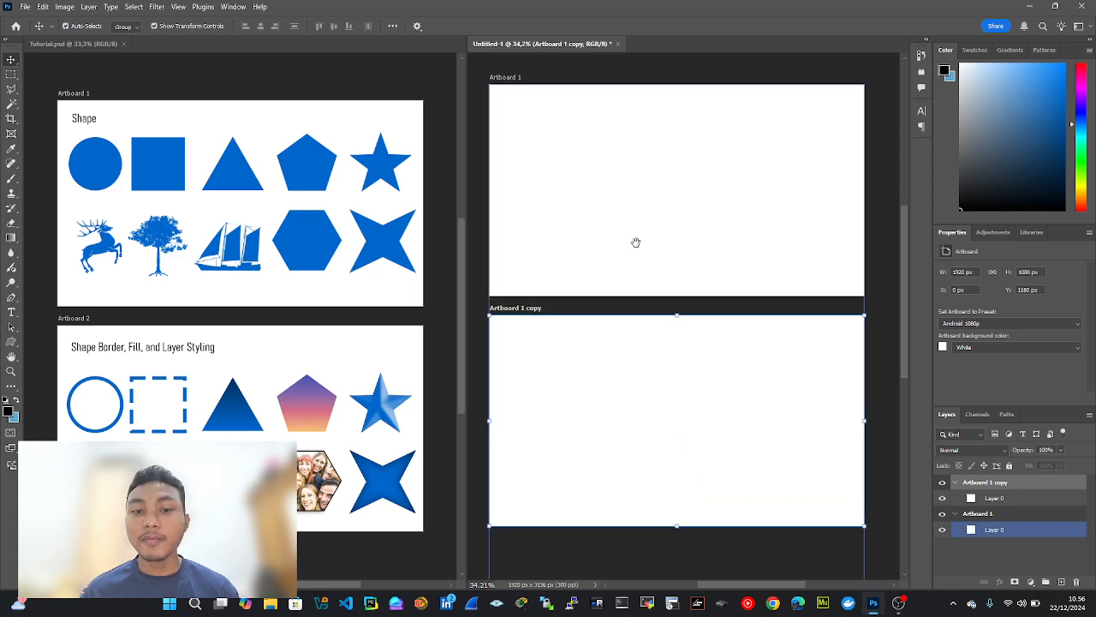
click(714, 301)
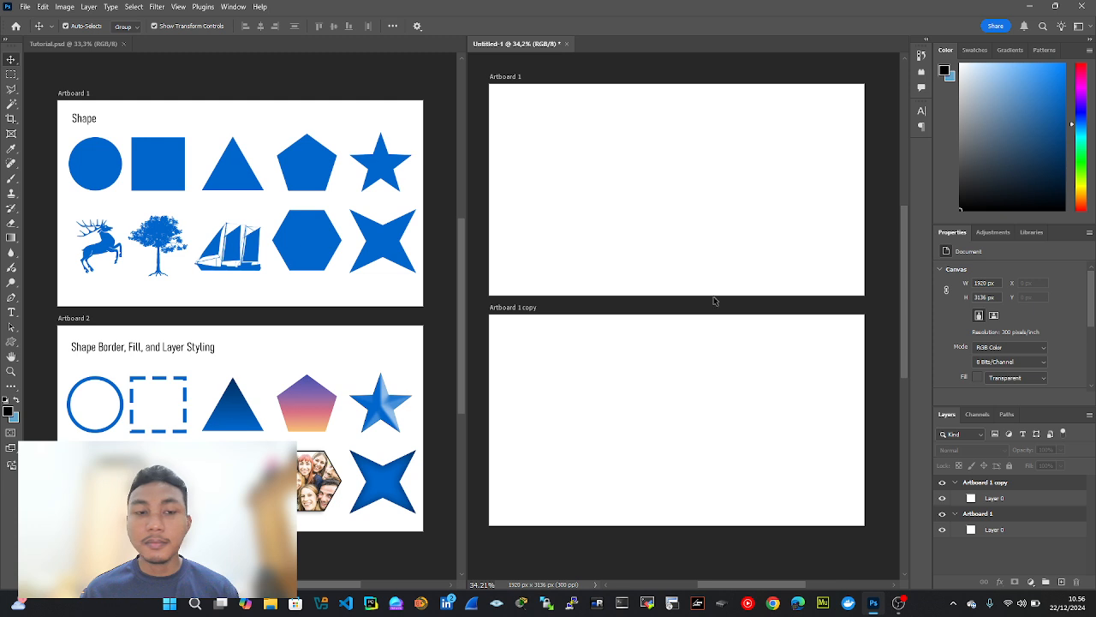
click(92, 123)
click(94, 122)
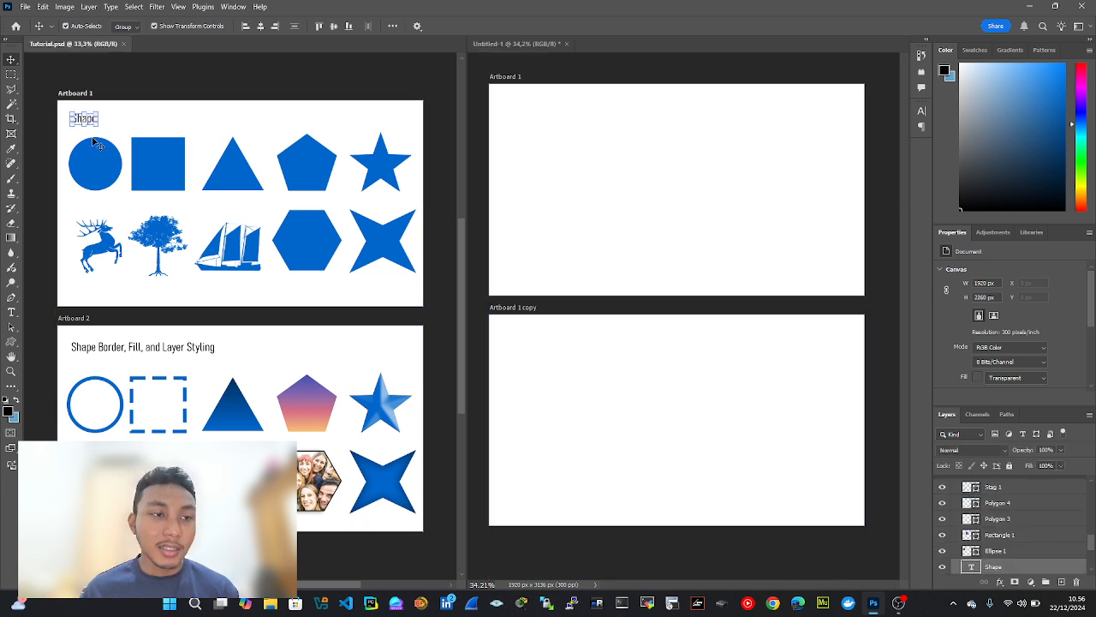
click(132, 90)
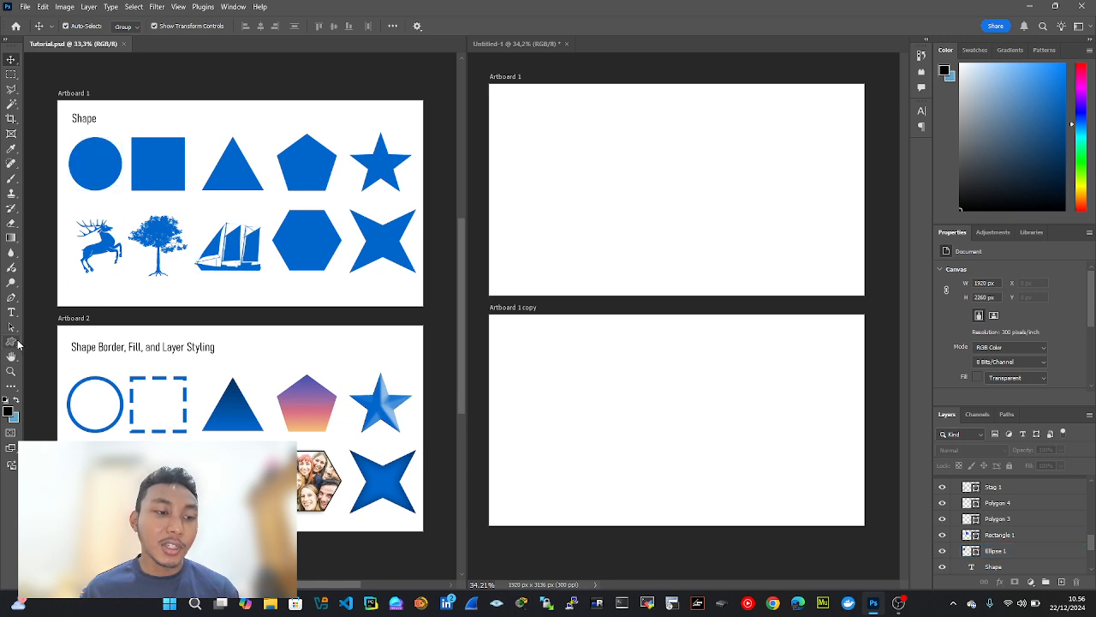
click(17, 341)
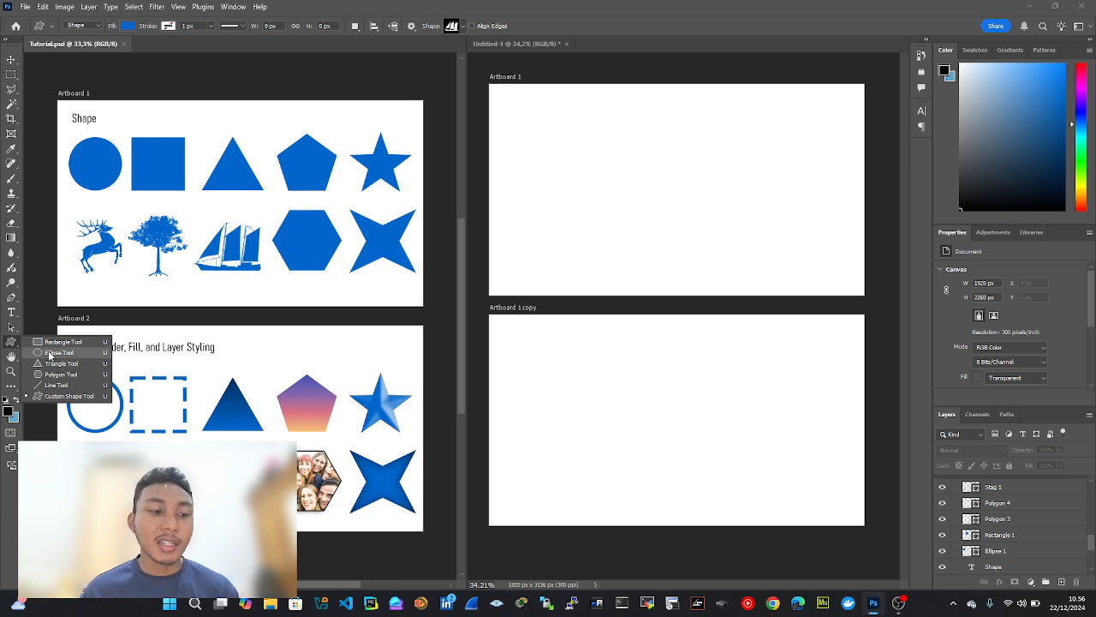
click(69, 396)
click(549, 268)
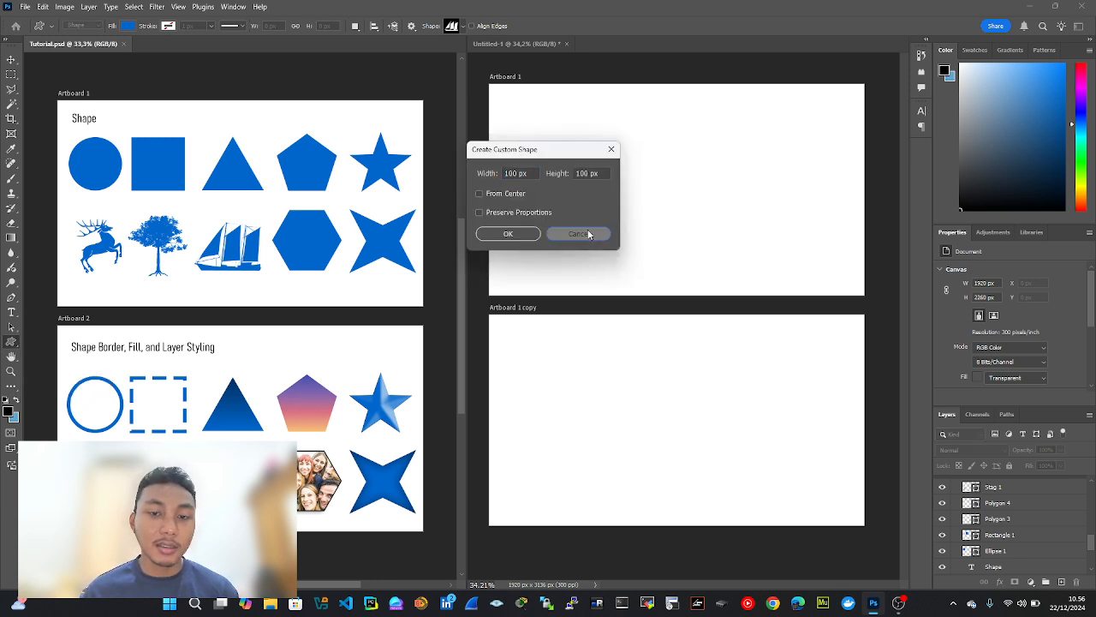
click(579, 233)
- Draw a blue circle about 263 px in diameter near the upper-left corner of Artboard 1 in the new document
right_click(11, 342)
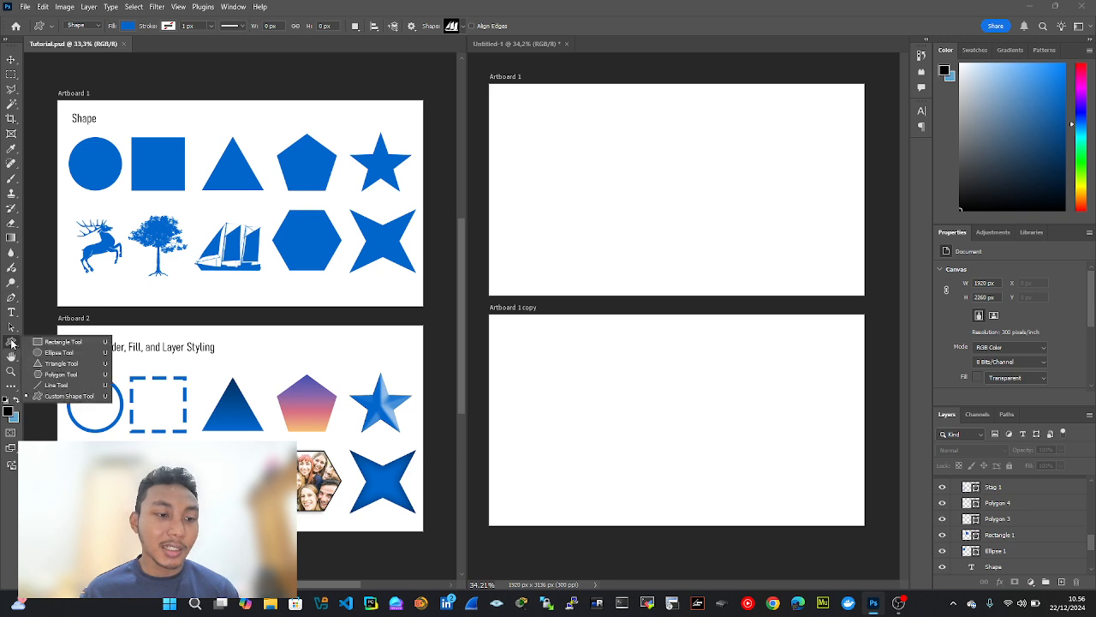
click(51, 352)
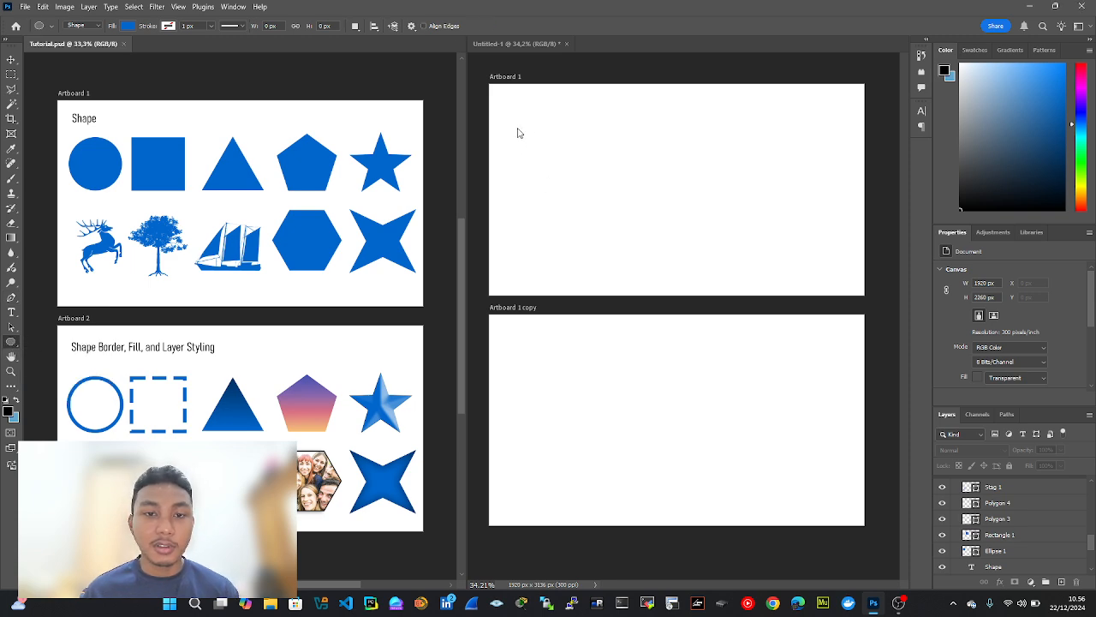
click(517, 133)
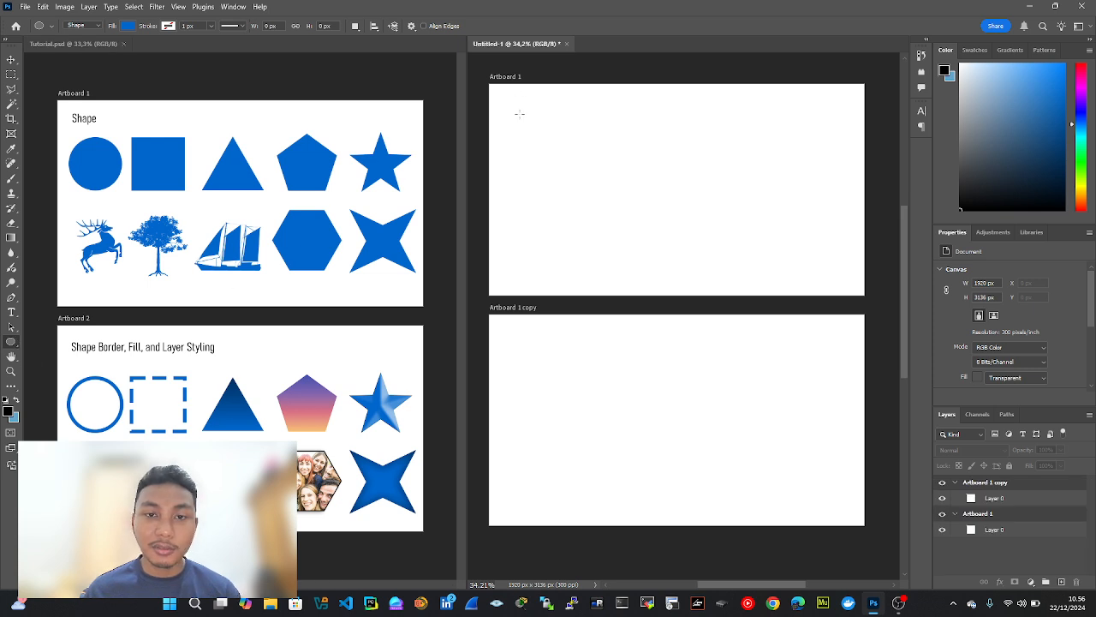
drag(518, 114, 570, 166)
click(11, 60)
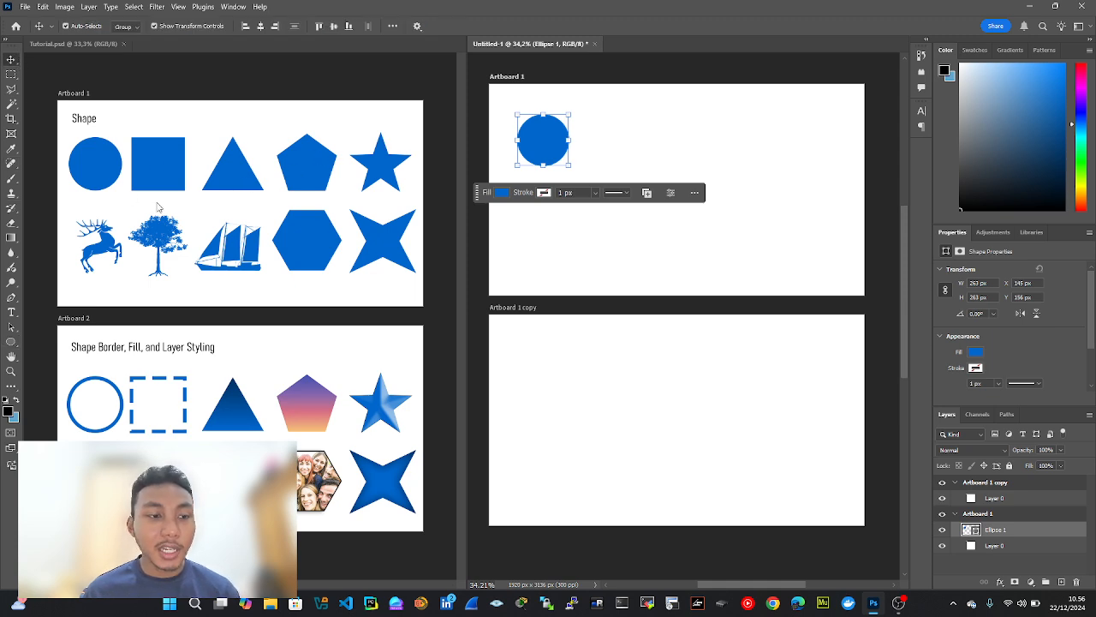
- Draw a blue square about 243 px wide to the right of the circle on Artboard 1
click(19, 340)
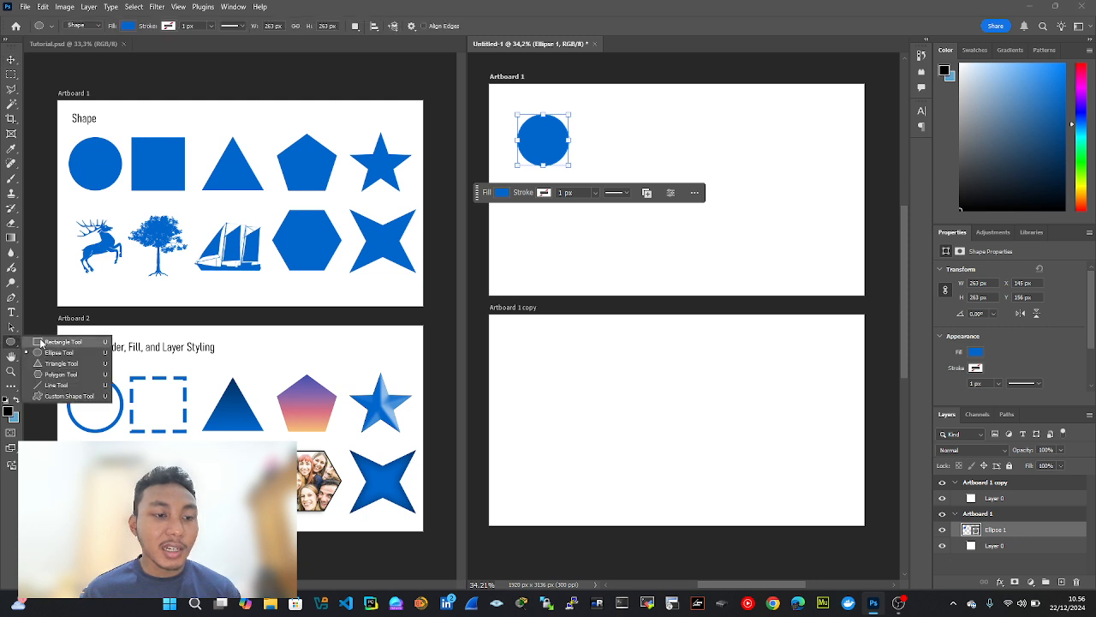
click(51, 340)
drag(582, 112, 625, 151)
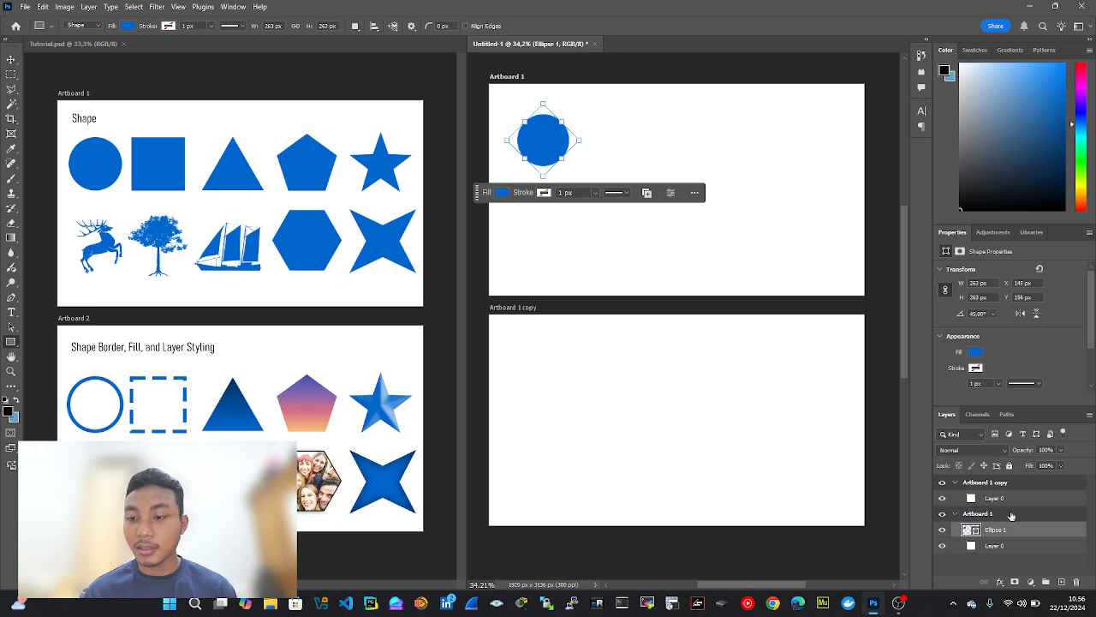
click(1015, 544)
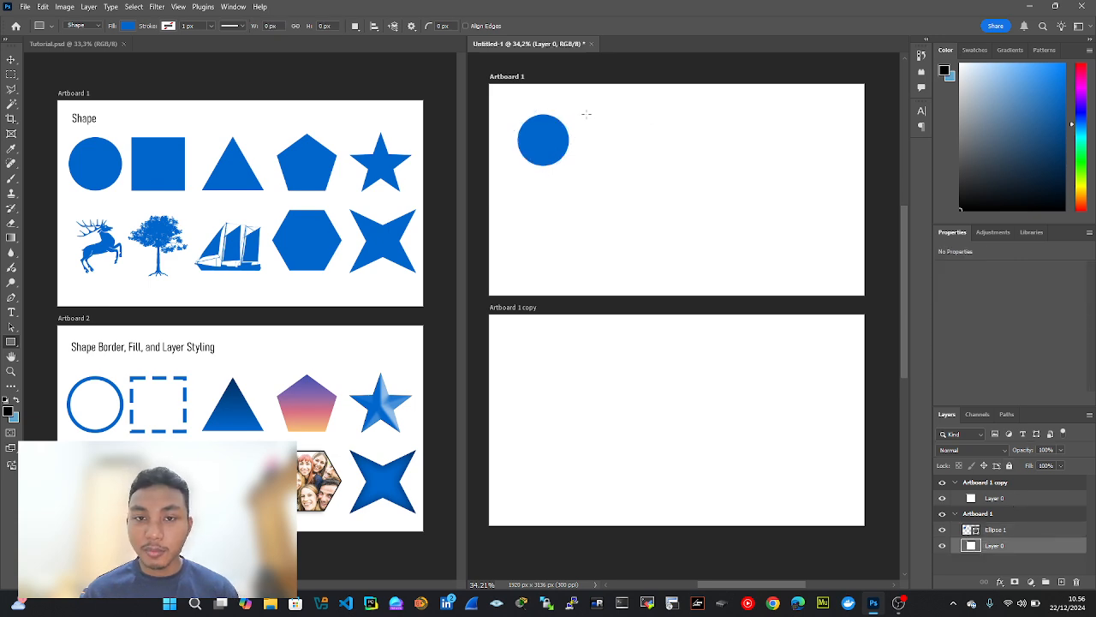
drag(586, 113, 634, 161)
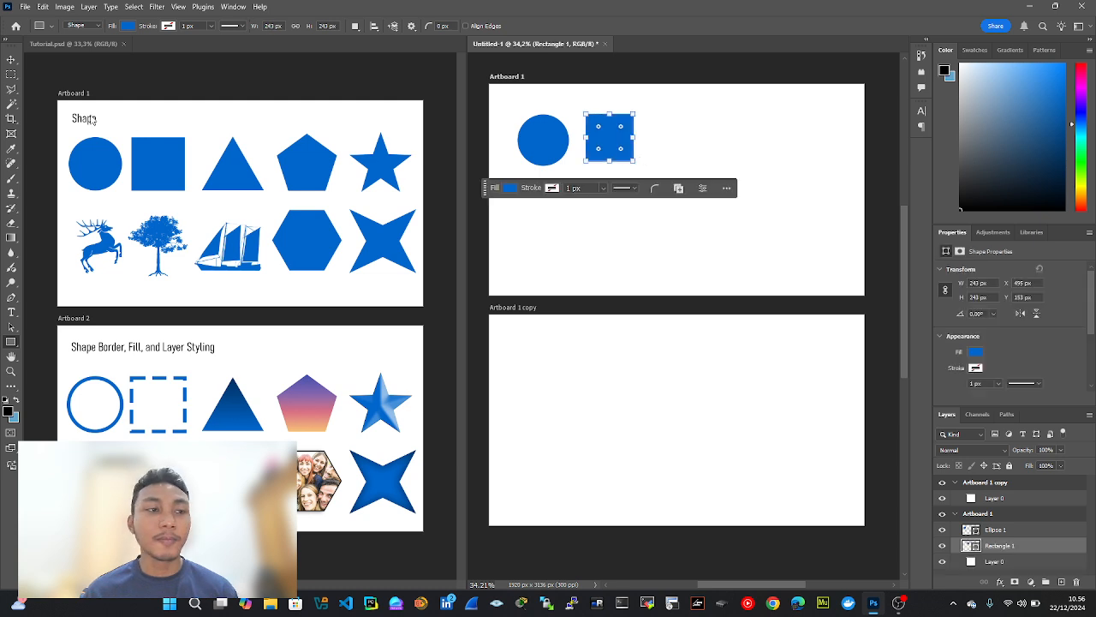
key(v)
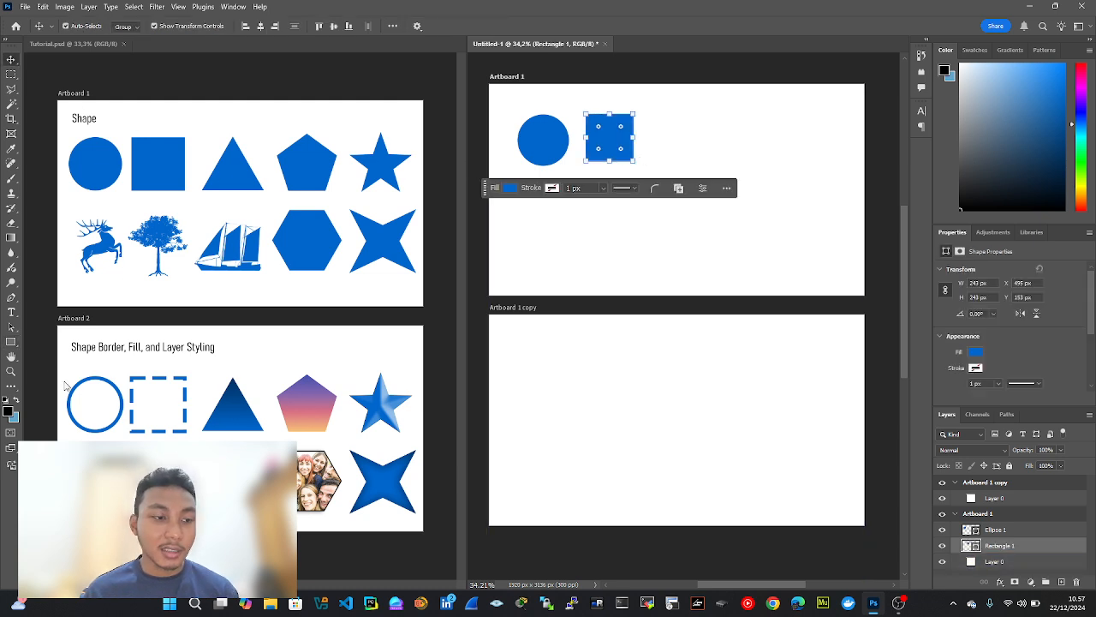
- Draw a blue triangle about 283 px wide and 245 px high to the right of the square
drag(11, 341, 39, 365)
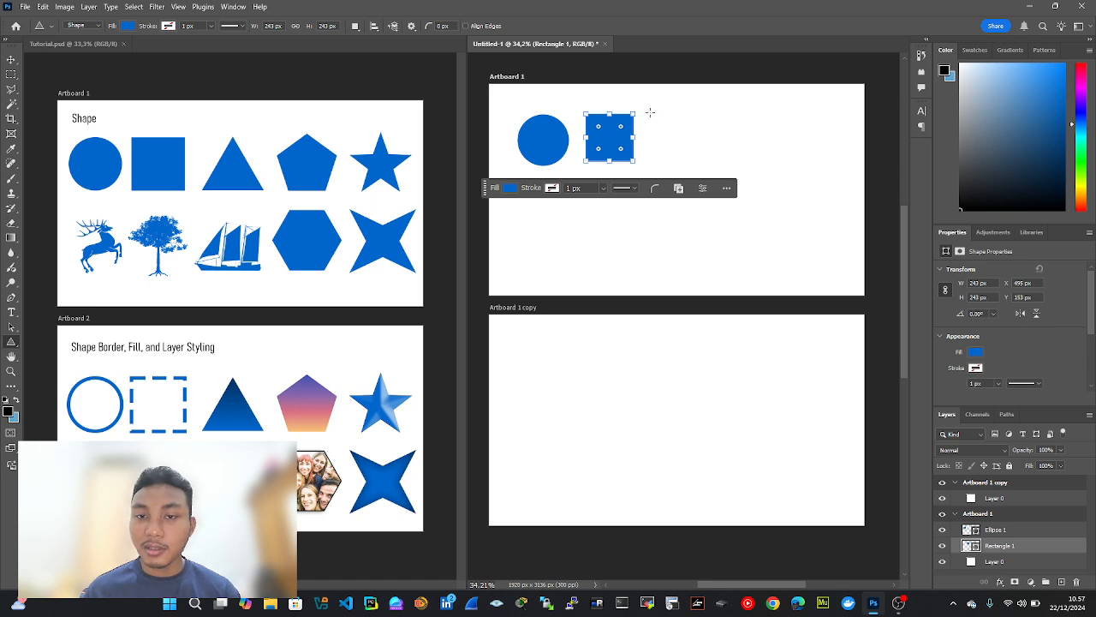
drag(650, 112, 720, 180)
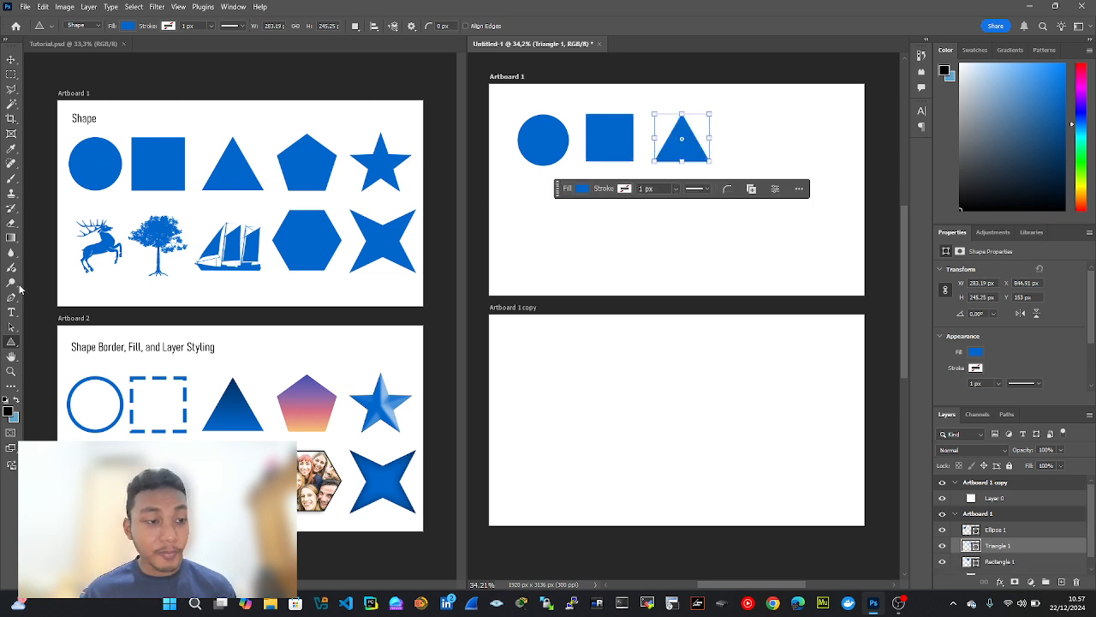
- Draw a polygon with 5 sides, about 256 px wide and 243 px high, to the right of the triangle
right_click(13, 342)
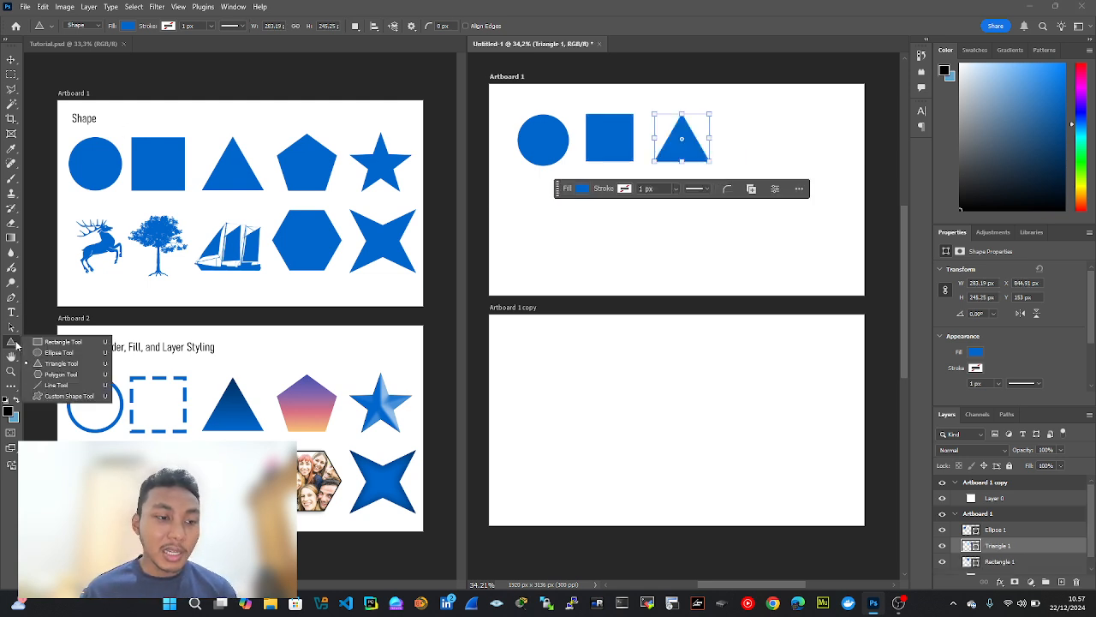
click(58, 352)
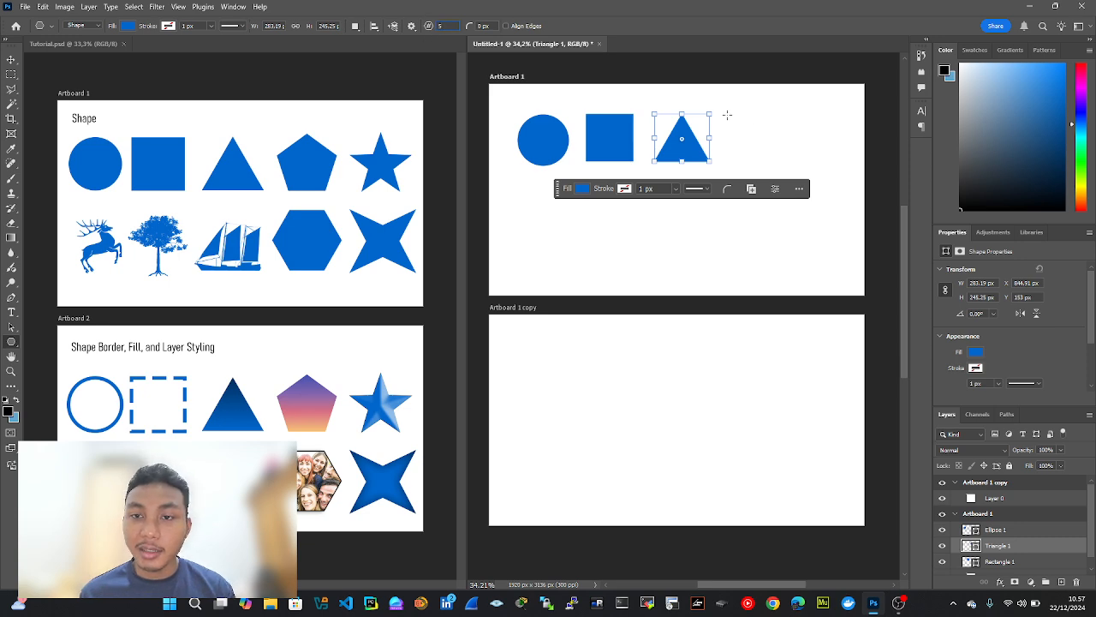
drag(724, 113, 796, 166)
- Set the star-shaped polygon's star ratio to 100% to make it a regular pentagon
scroll(1077, 344, down, 3)
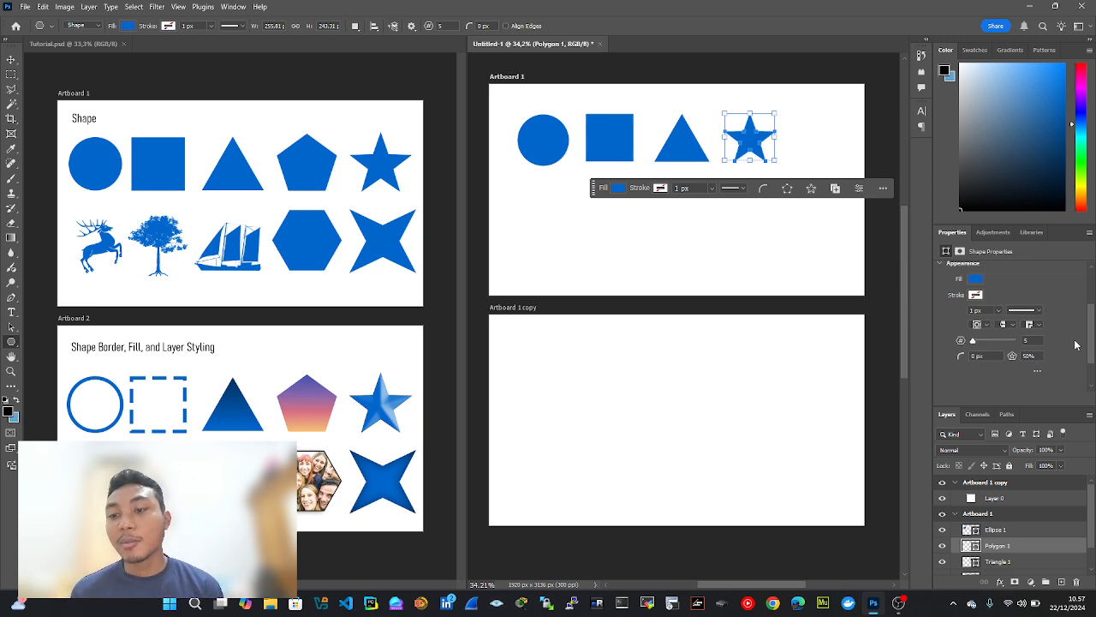
drag(1090, 335, 1092, 331)
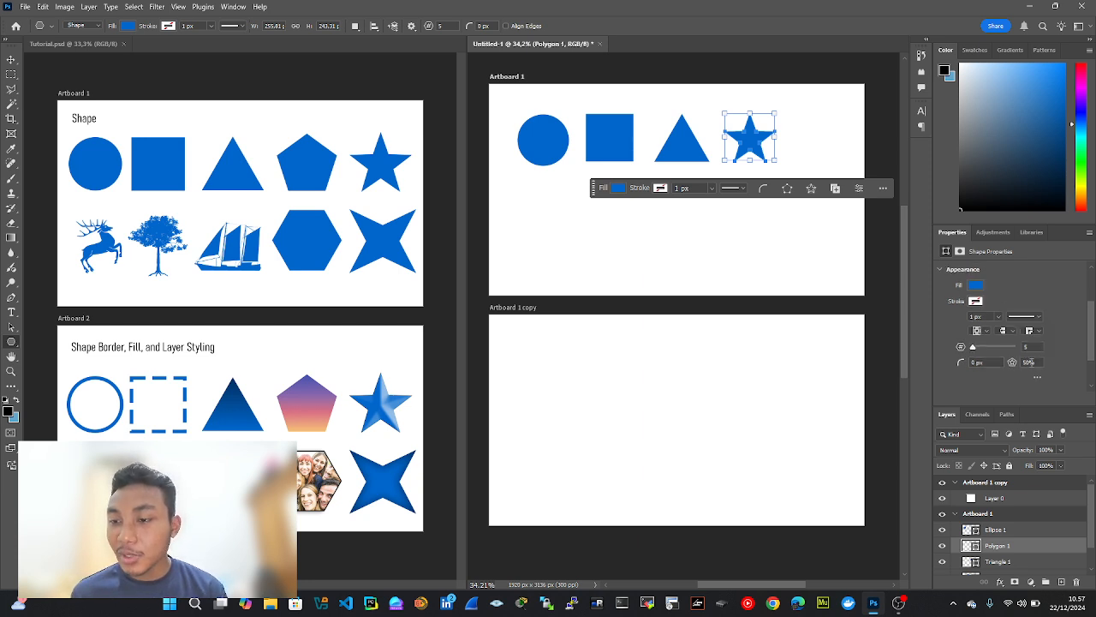
drag(1014, 363, 1064, 366)
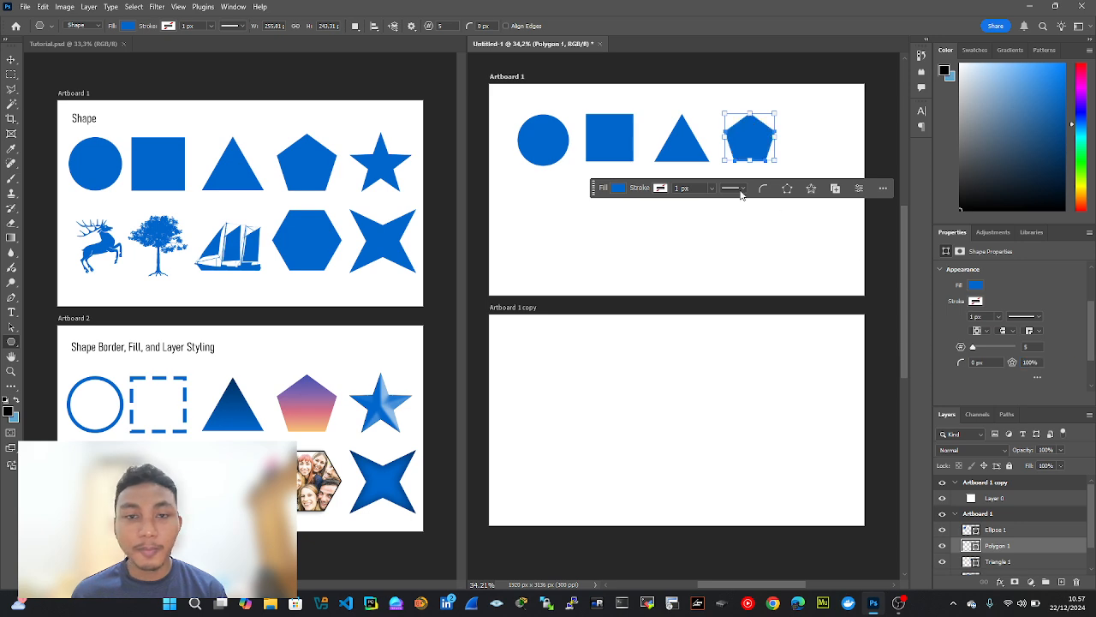
click(11, 59)
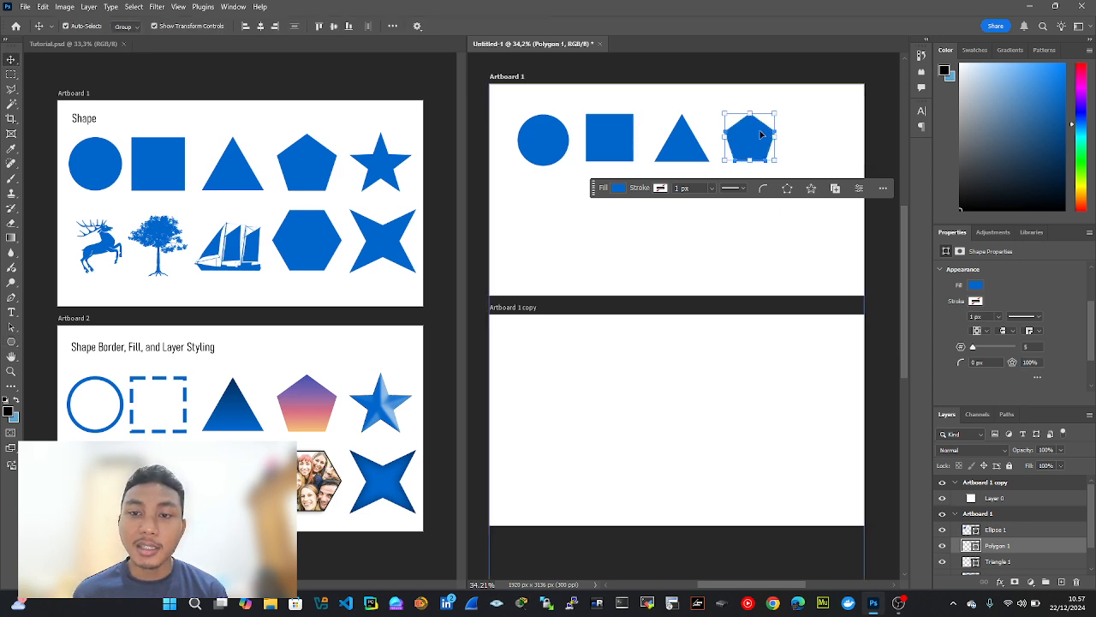
- Draw a blue five-pointed star about 259 px wide and 246 px high to the right of the pentagon
click(837, 128)
click(11, 341)
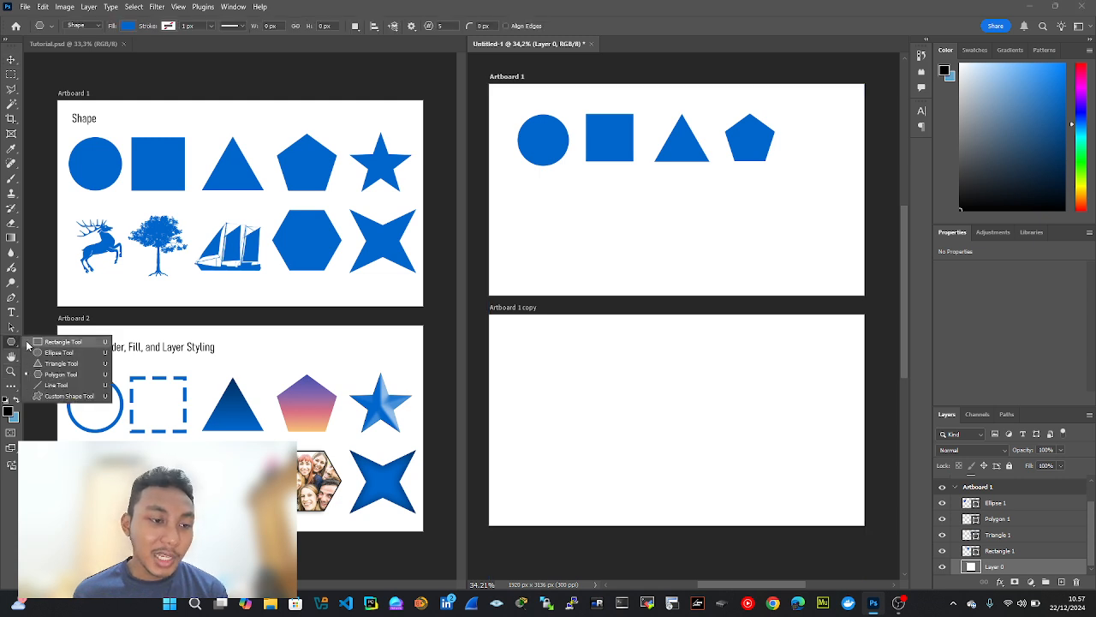
click(50, 374)
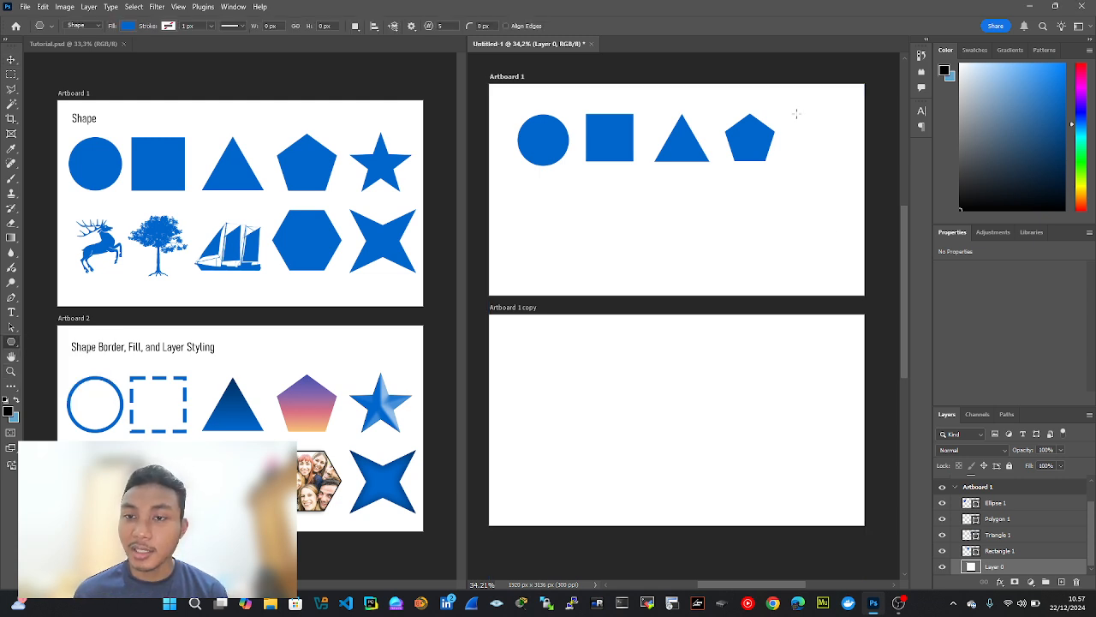
drag(795, 112, 848, 165)
click(12, 59)
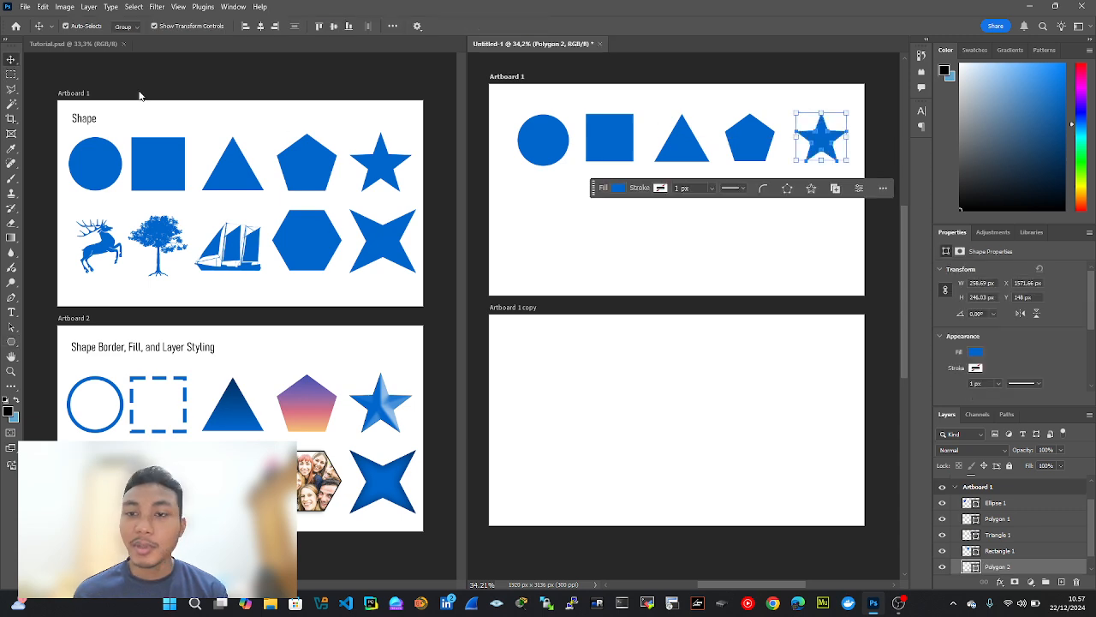
- Move the pentagon slightly right to even out its spacing between the triangle and the star
click(868, 129)
drag(769, 151, 772, 152)
click(739, 171)
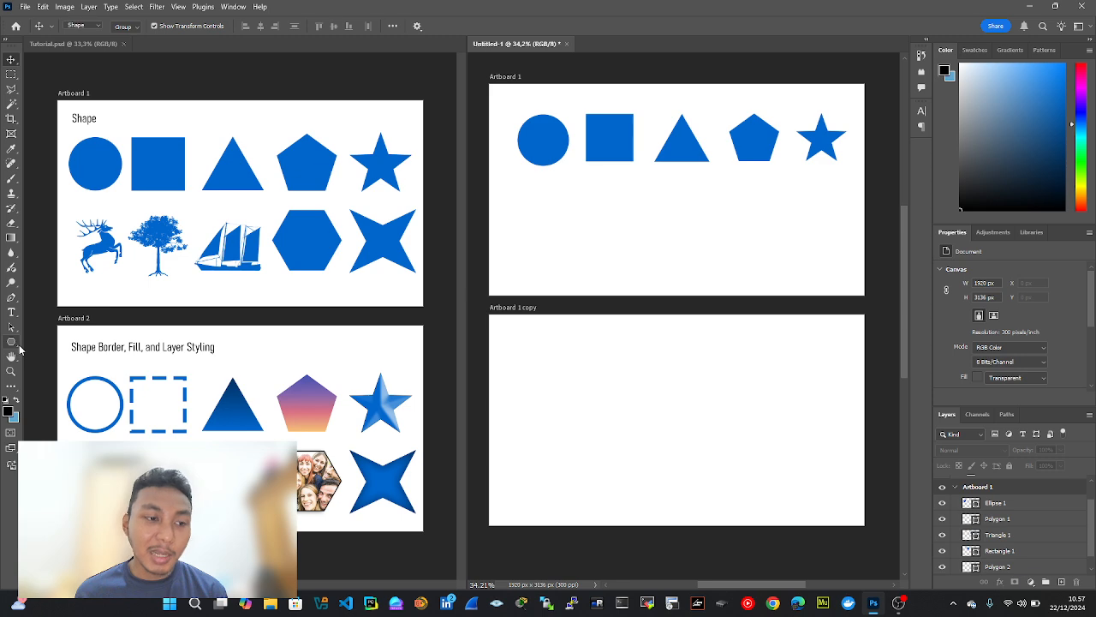
- Draw a 6-sided polygon about 368 px wide and 319 px high below the pentagon, with its star ratio set to 100%
right_click(11, 342)
click(59, 375)
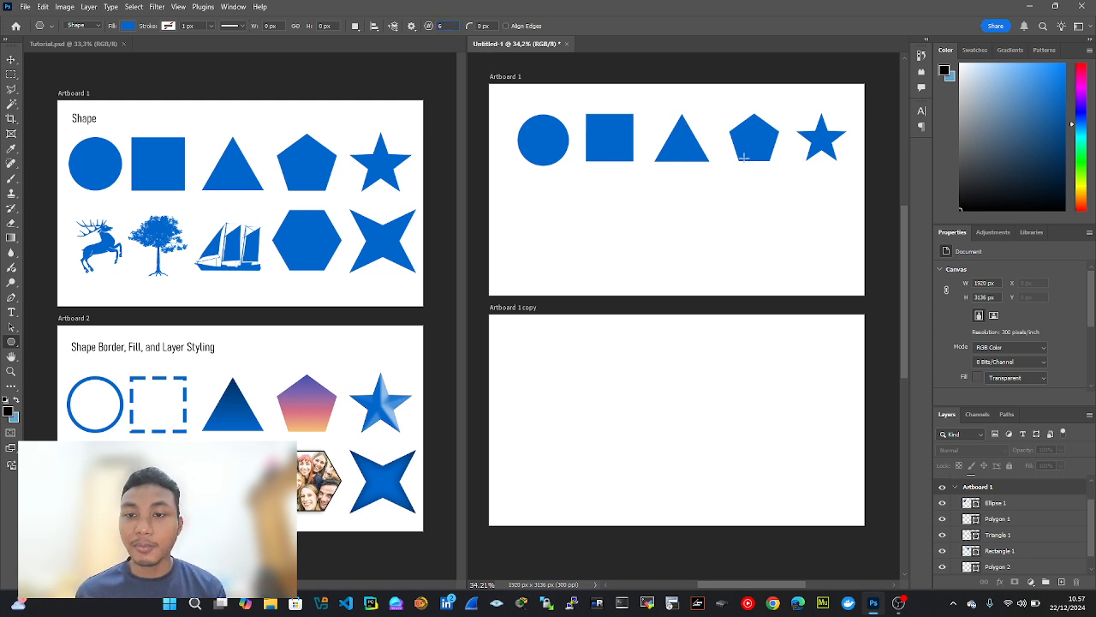
drag(727, 192, 800, 259)
scroll(1057, 368, down, 3)
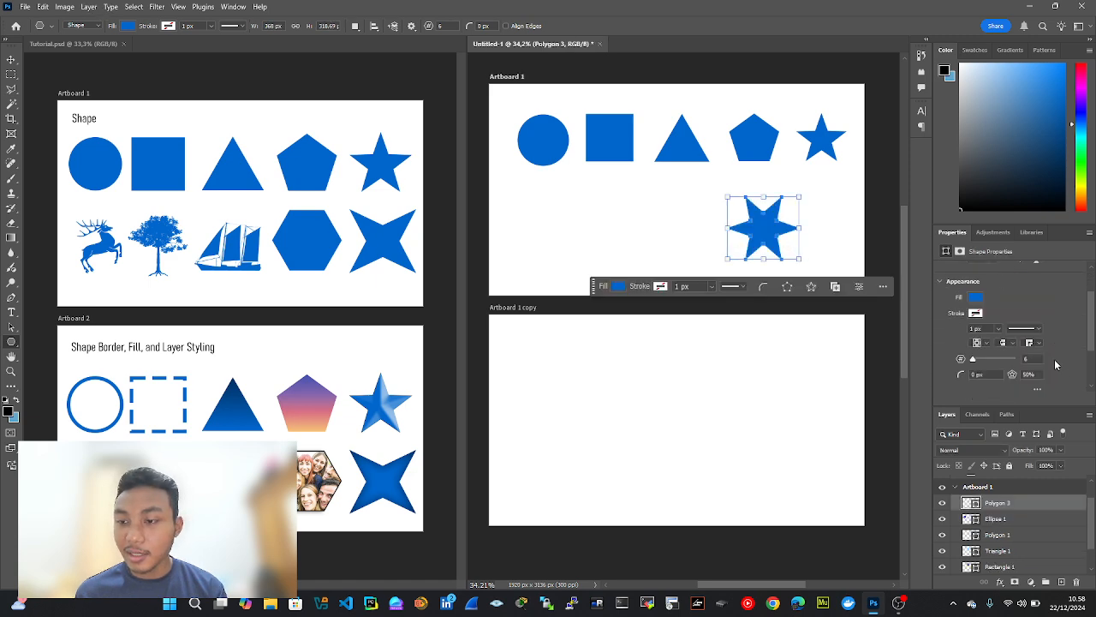
drag(1013, 319, 1062, 329)
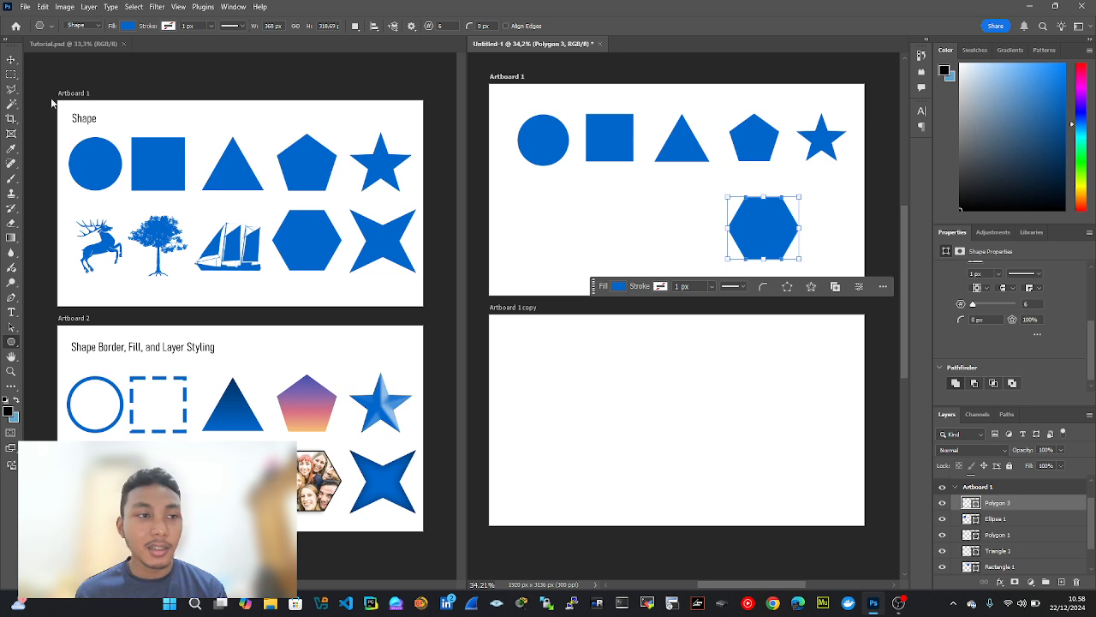
- Move the hexagon left so it is centred beneath the pentagon and scale it down slightly
click(11, 59)
drag(783, 231, 754, 227)
key(ctrl+t)
key(Return)
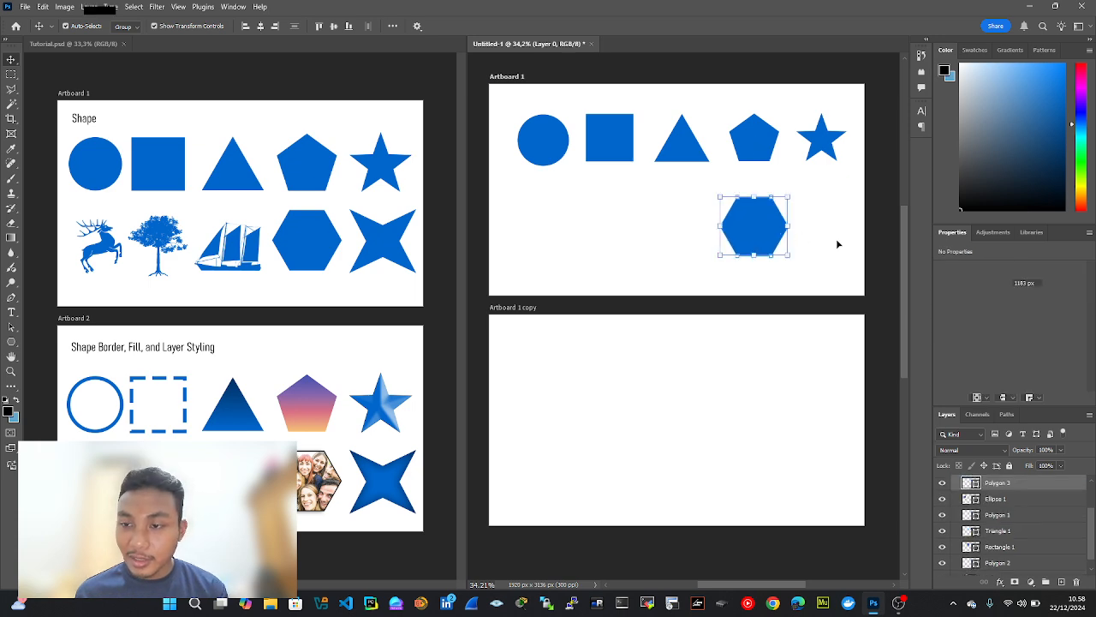
- Try 10 and 7 as the hexagon's number of sides, and set it back to 6
scroll(1032, 320, down, 3)
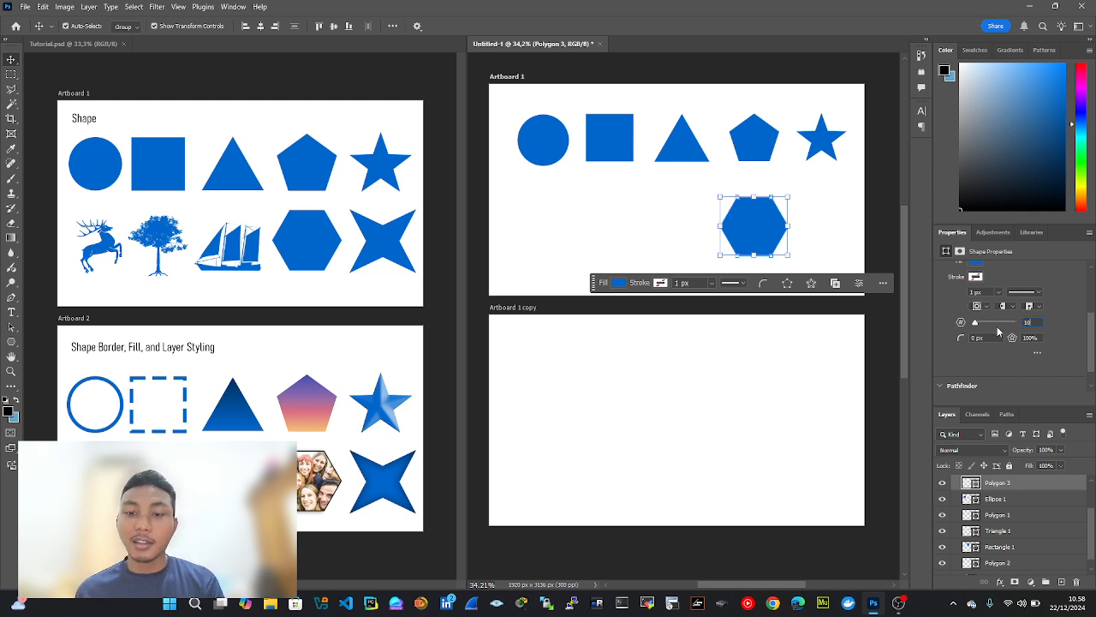
key(Return)
drag(787, 234, 788, 235)
scroll(1070, 358, down, 3)
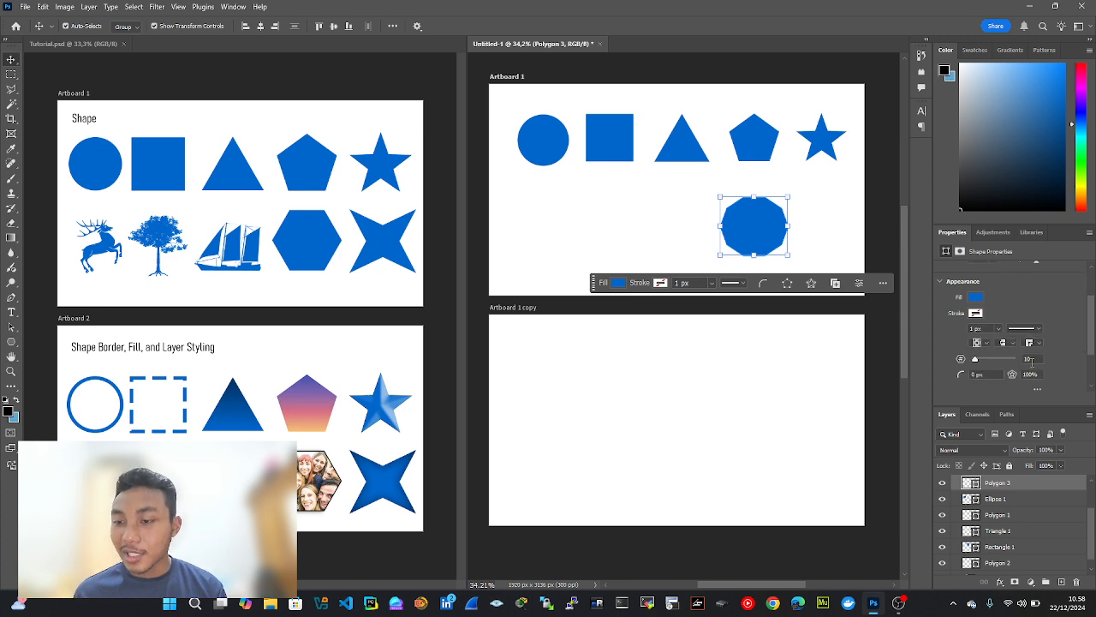
text(7)
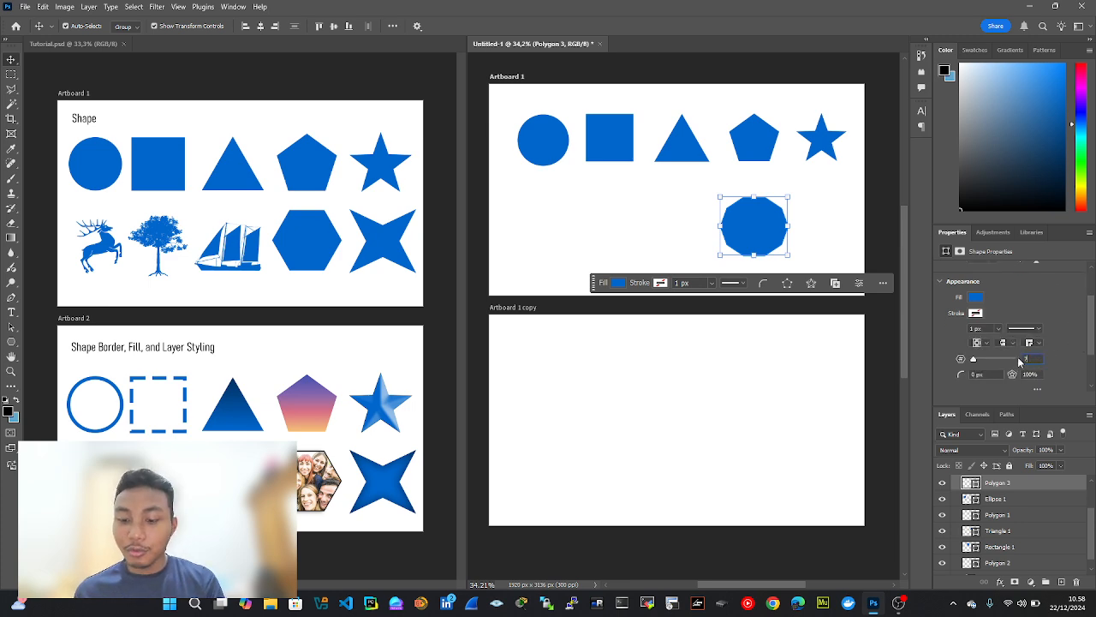
key(Return)
click(797, 225)
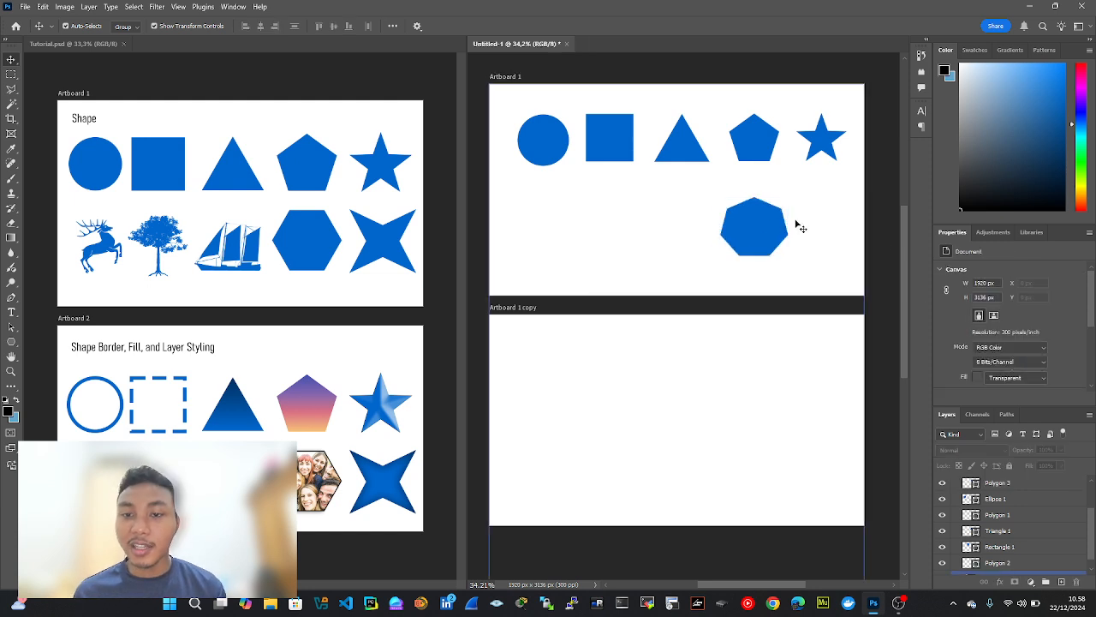
scroll(1040, 366, down, 3)
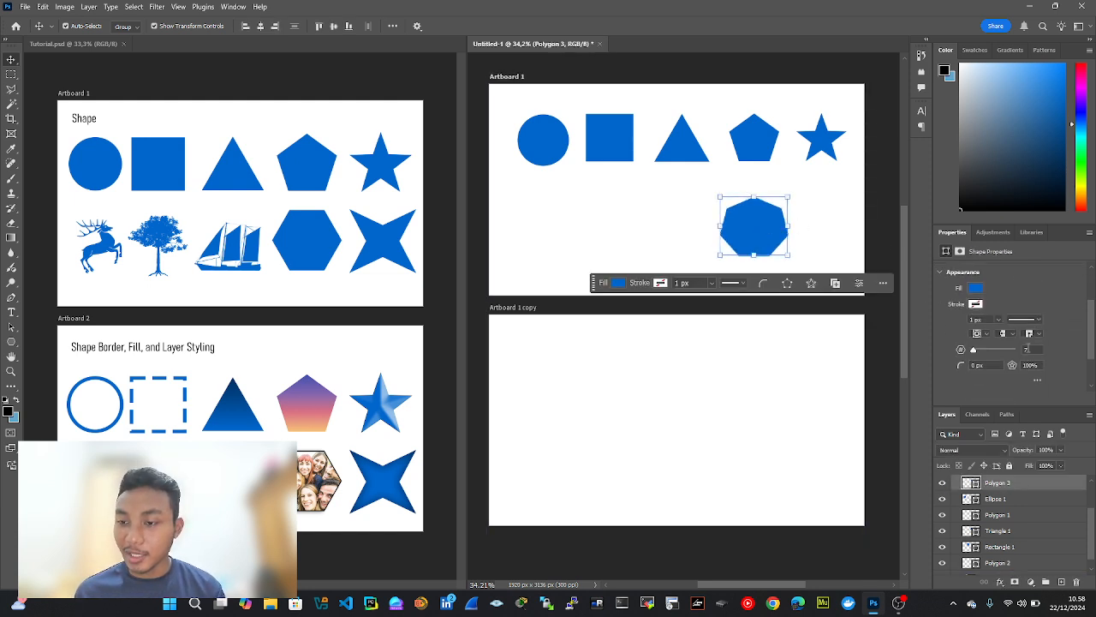
text(6)
key(Return)
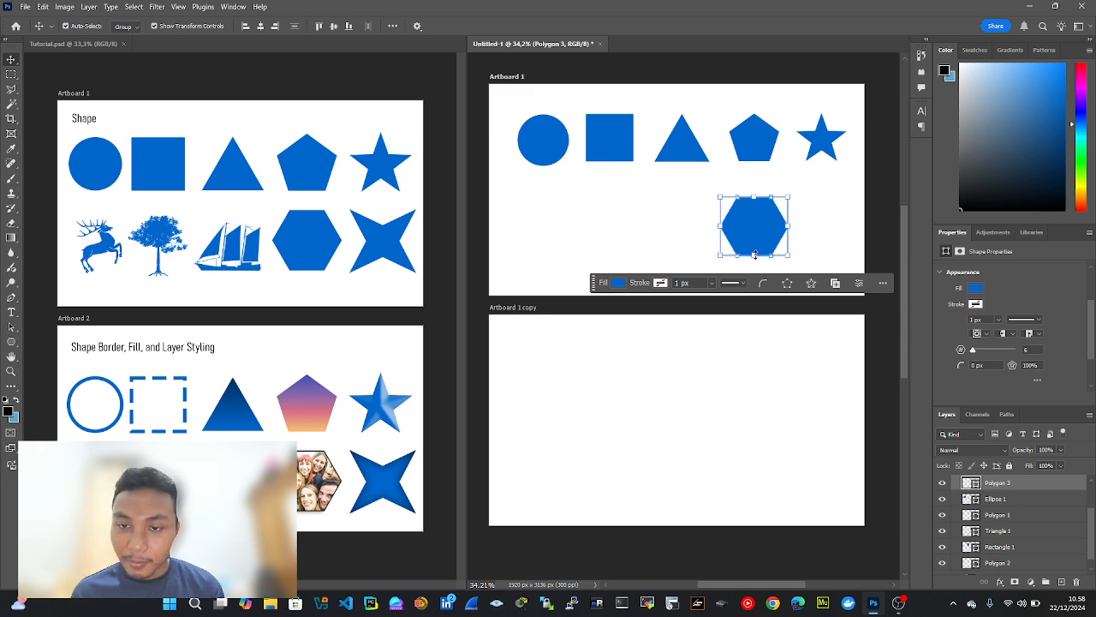
- Shrink the hexagon's height to about 93% from its lower edge, keeping its width nearly the same
click(755, 254)
drag(756, 255, 753, 250)
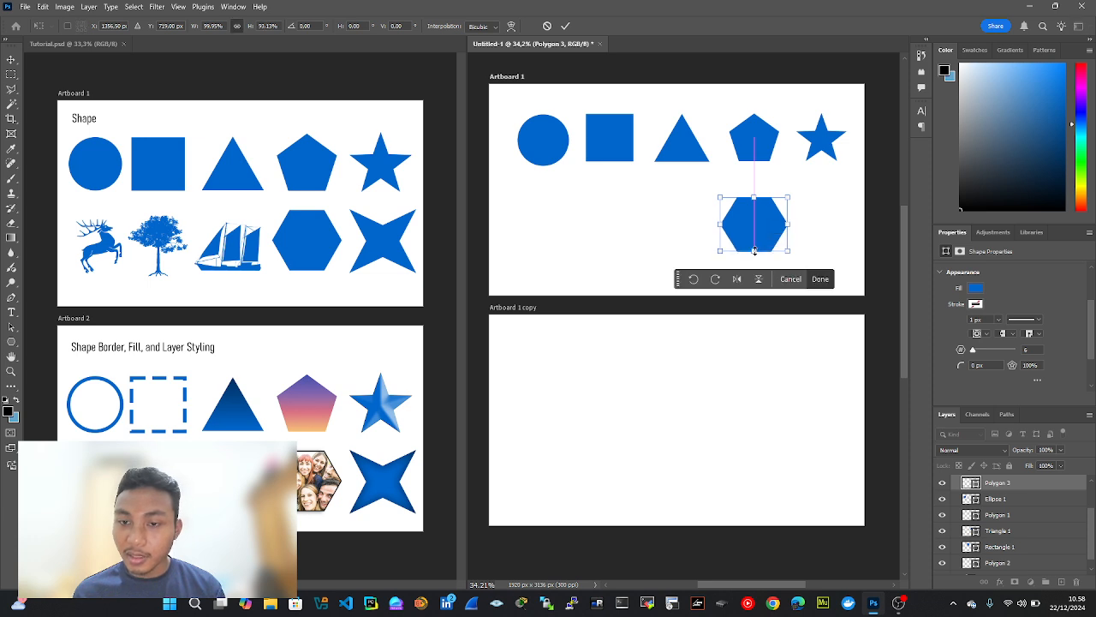
key(Return)
click(843, 249)
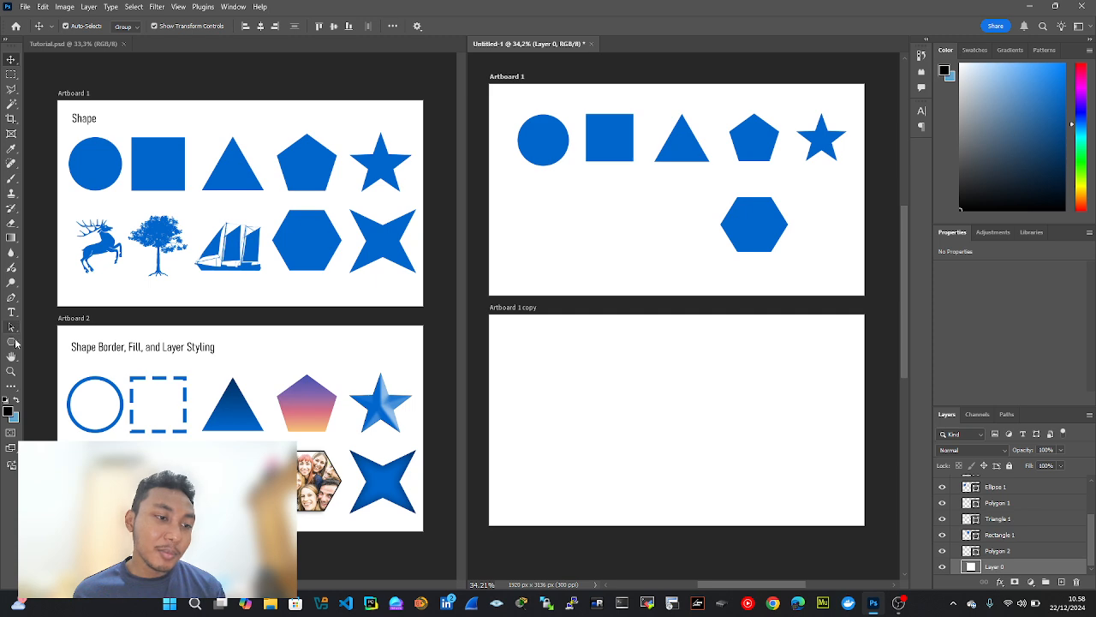
- Draw a four-pointed star about 213 px wide and high to the right of the hexagon
click(11, 341)
click(51, 374)
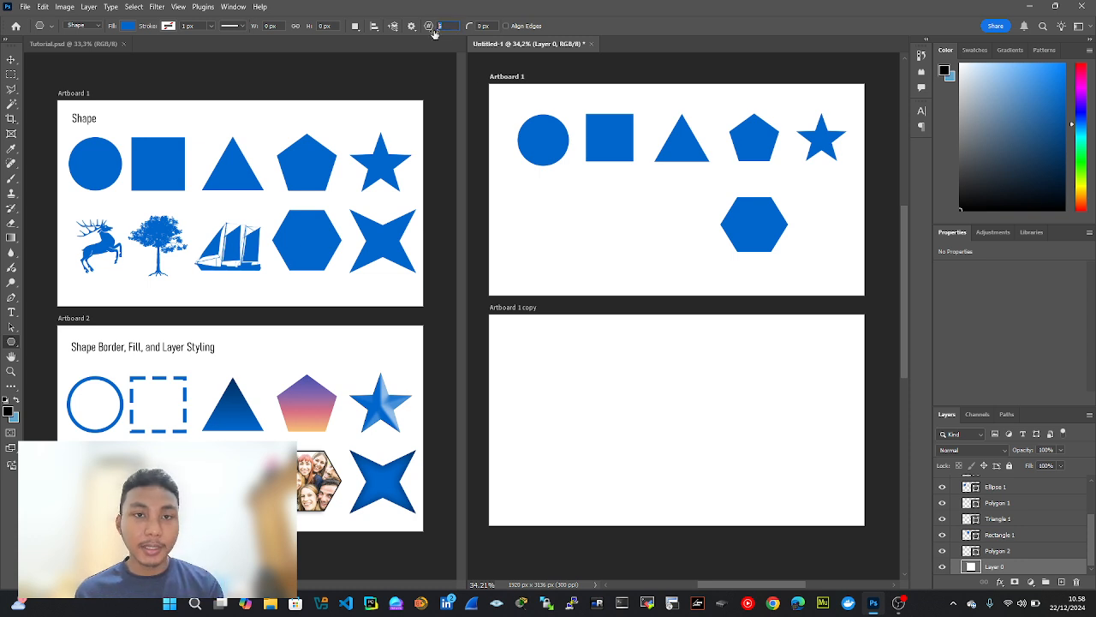
drag(800, 200, 852, 252)
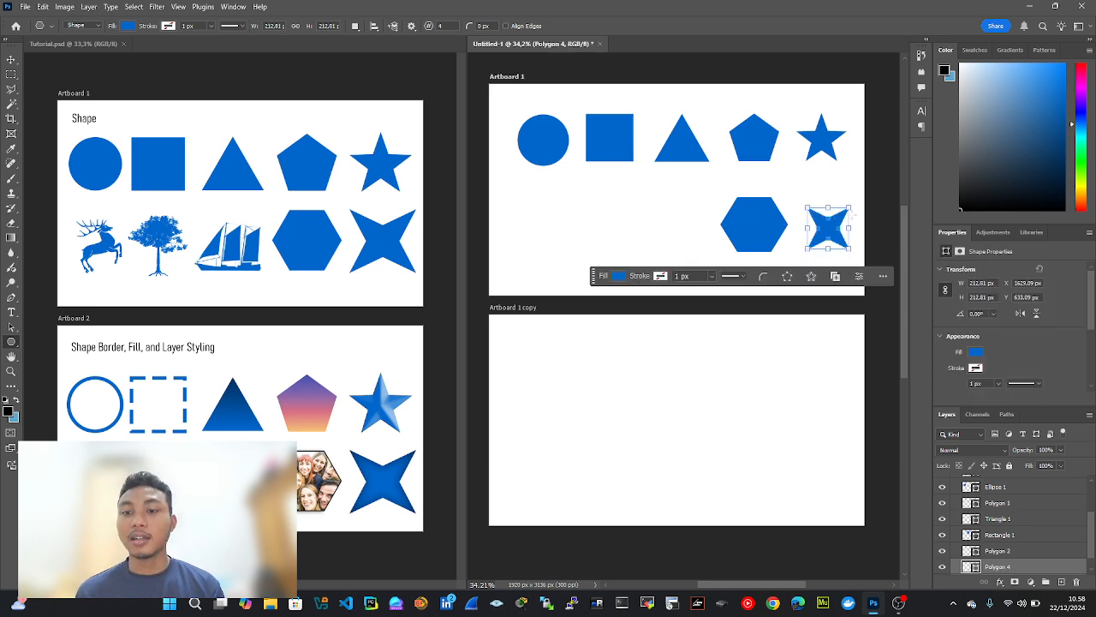
- Rotate the four-pointed star so its points face straight up, down, left and right
key(v)
click(828, 227)
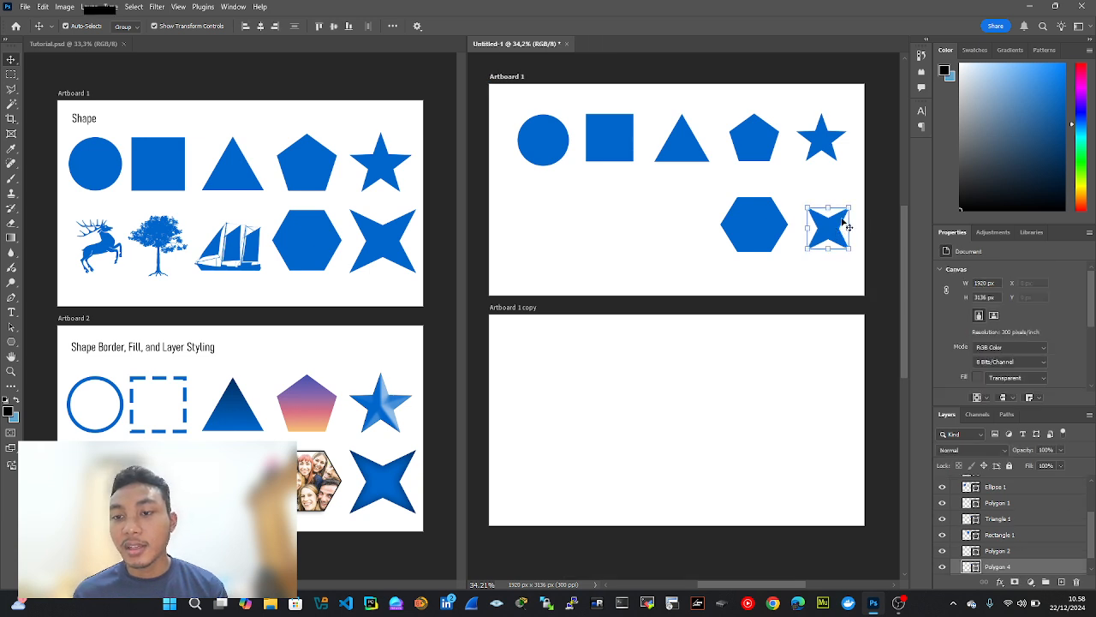
key(ctrl+t)
drag(857, 204, 821, 227)
key(Escape)
click(877, 202)
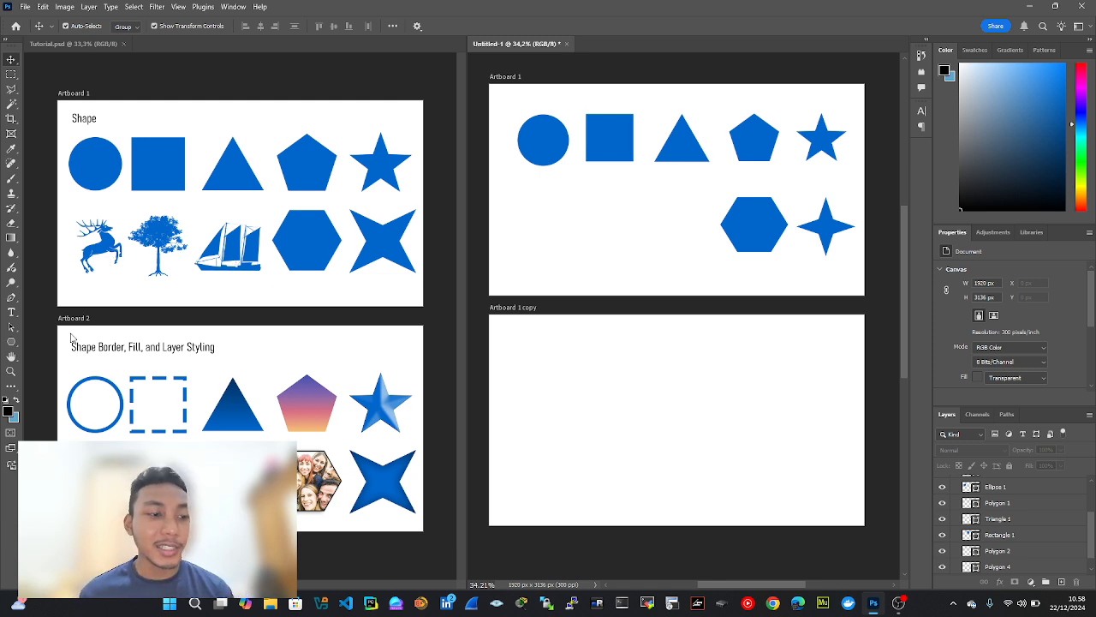
- Open the custom shape library and expand its Wild Animals, Leaf Trees, Boats and Flowers groups
click(11, 342)
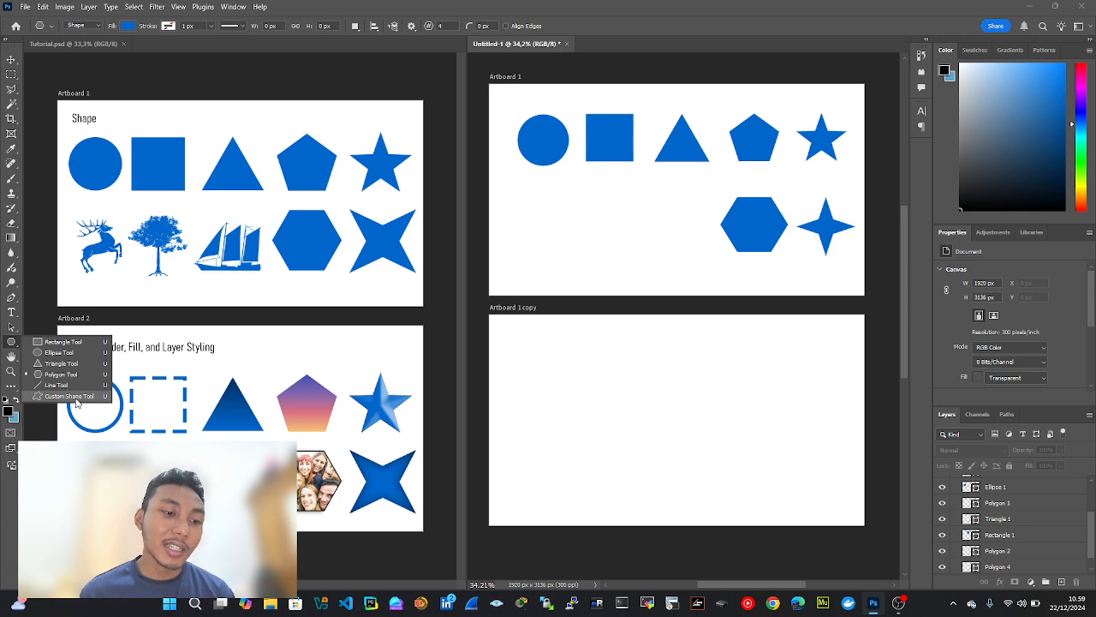
click(69, 396)
click(452, 26)
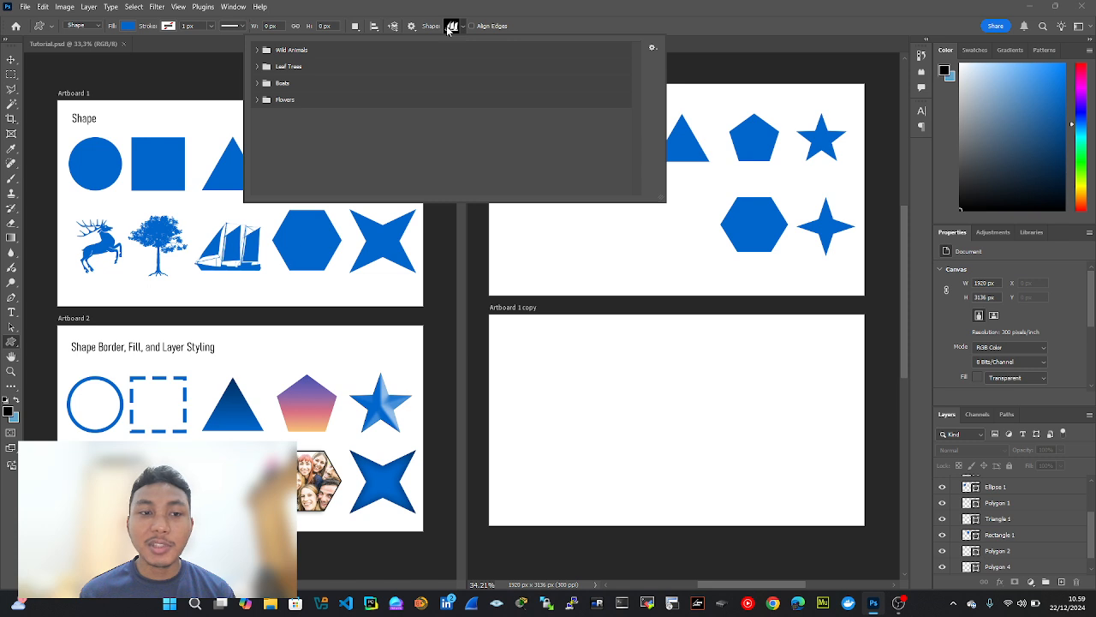
click(256, 49)
click(257, 84)
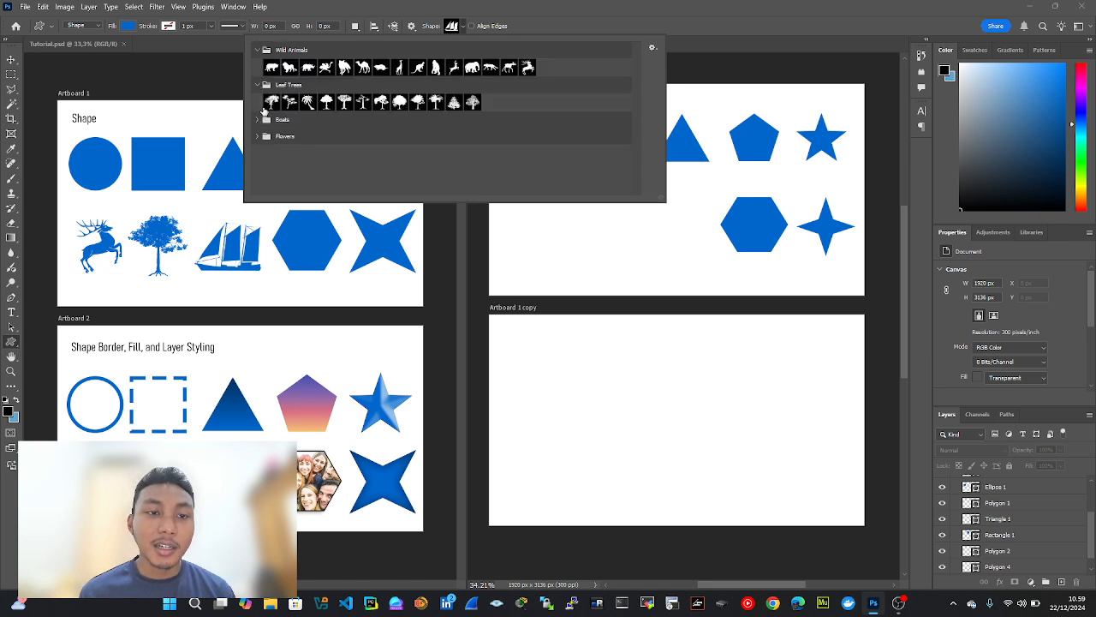
click(257, 120)
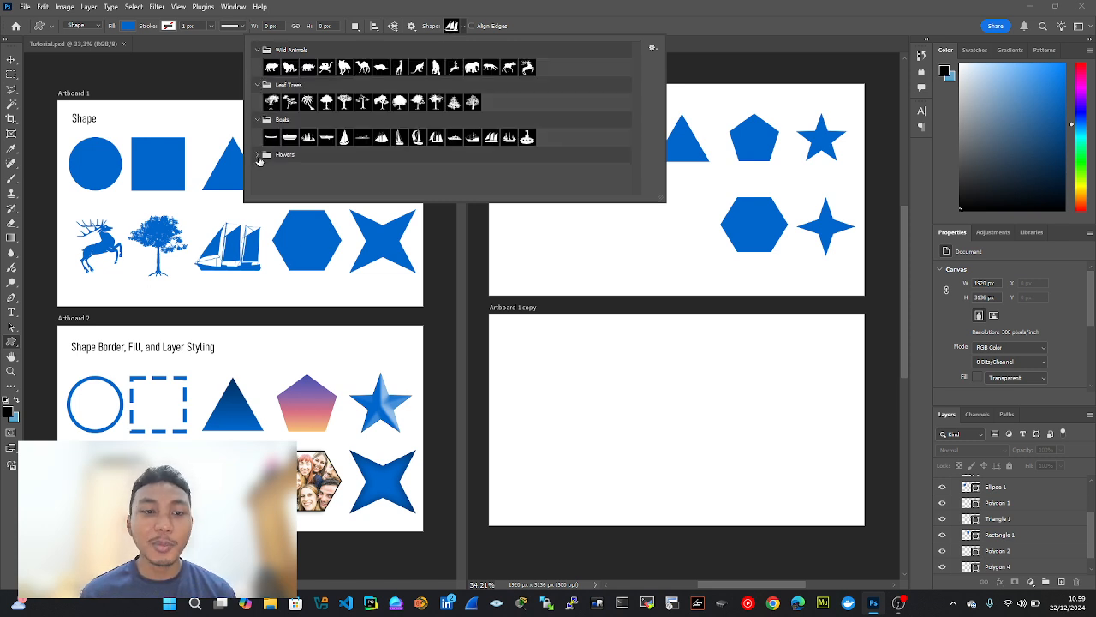
click(258, 155)
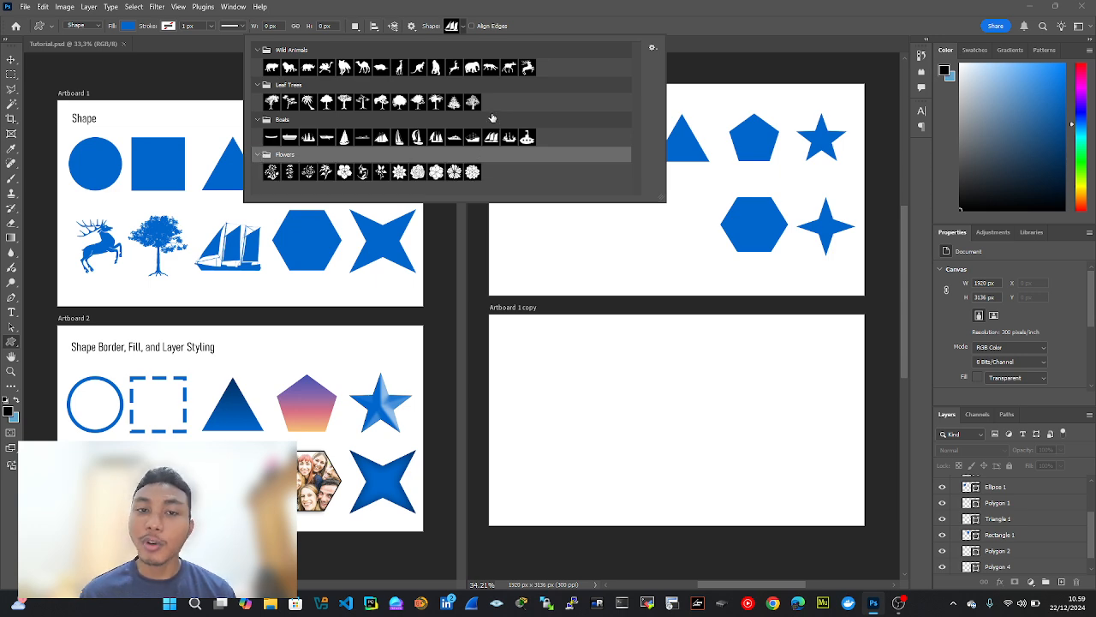
- Draw the stag from the Wild Animals shapes beneath the circle, about 292 px wide and 344 px high
click(528, 67)
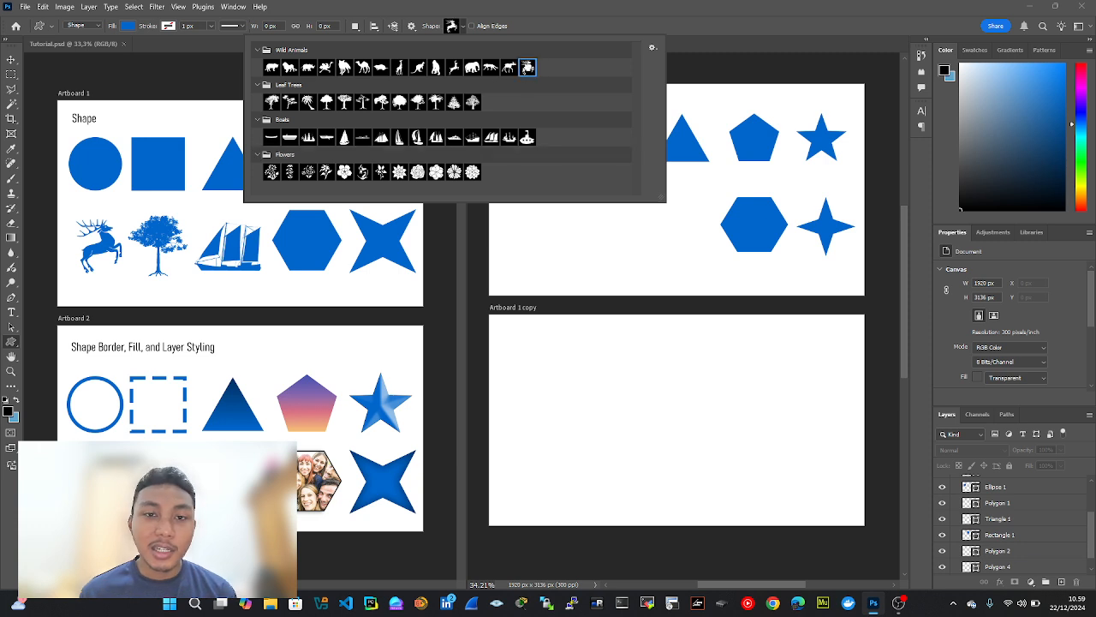
click(698, 17)
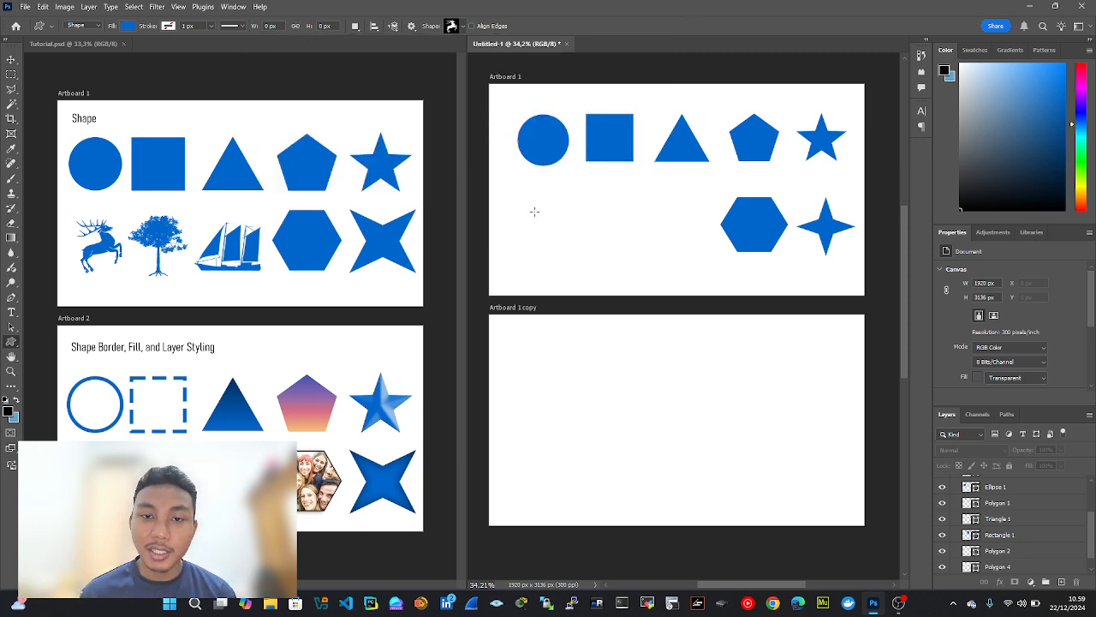
drag(512, 202, 580, 268)
key(v)
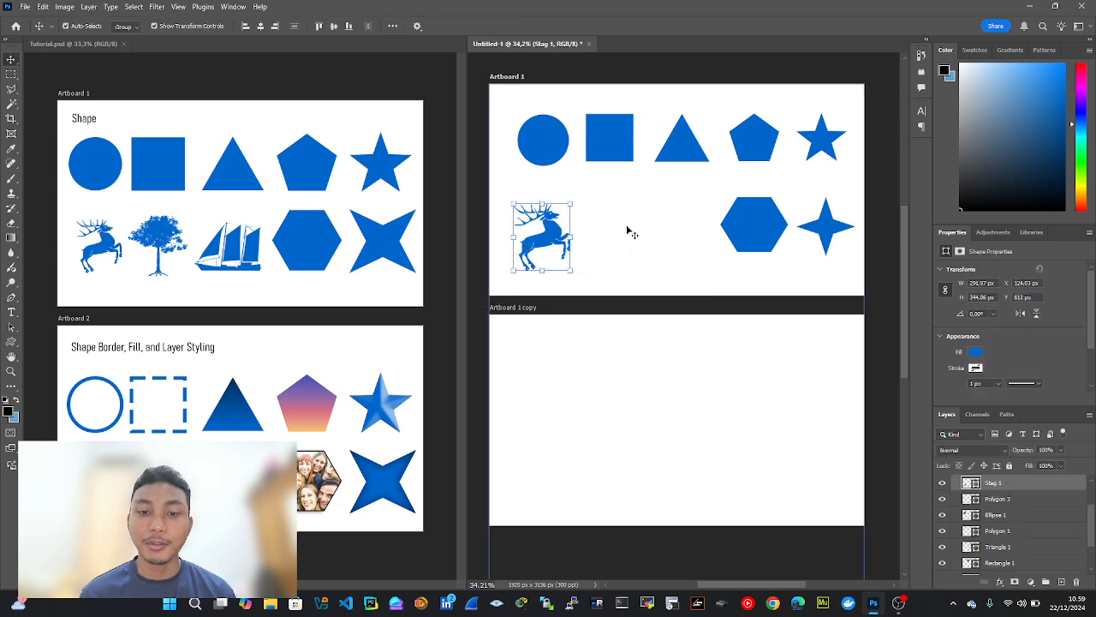
click(626, 232)
- Draw the elm tree from the Leaf Trees shapes, about 342 px wide and high, beneath the square and nudge it up slightly
click(12, 343)
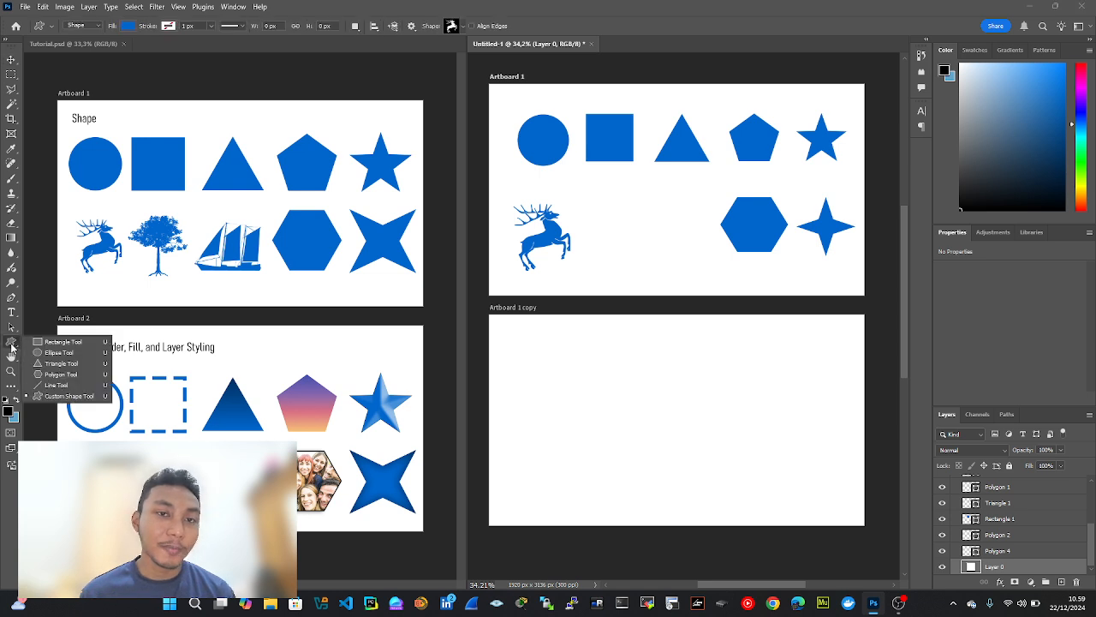
click(456, 25)
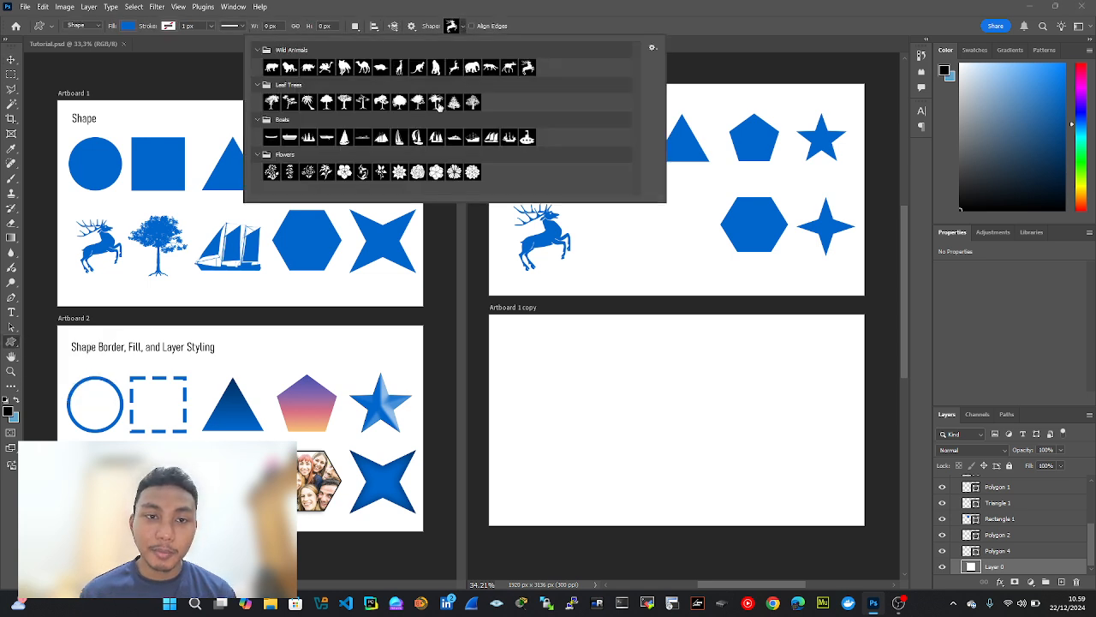
click(418, 102)
click(576, 208)
drag(579, 207, 647, 273)
key(v)
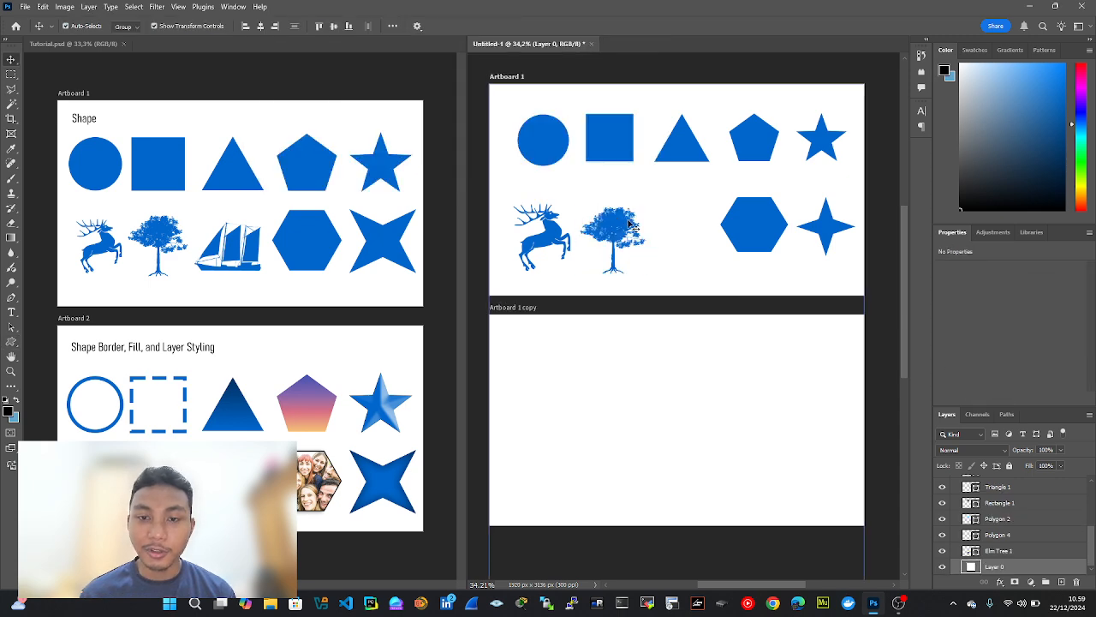
drag(613, 236, 611, 229)
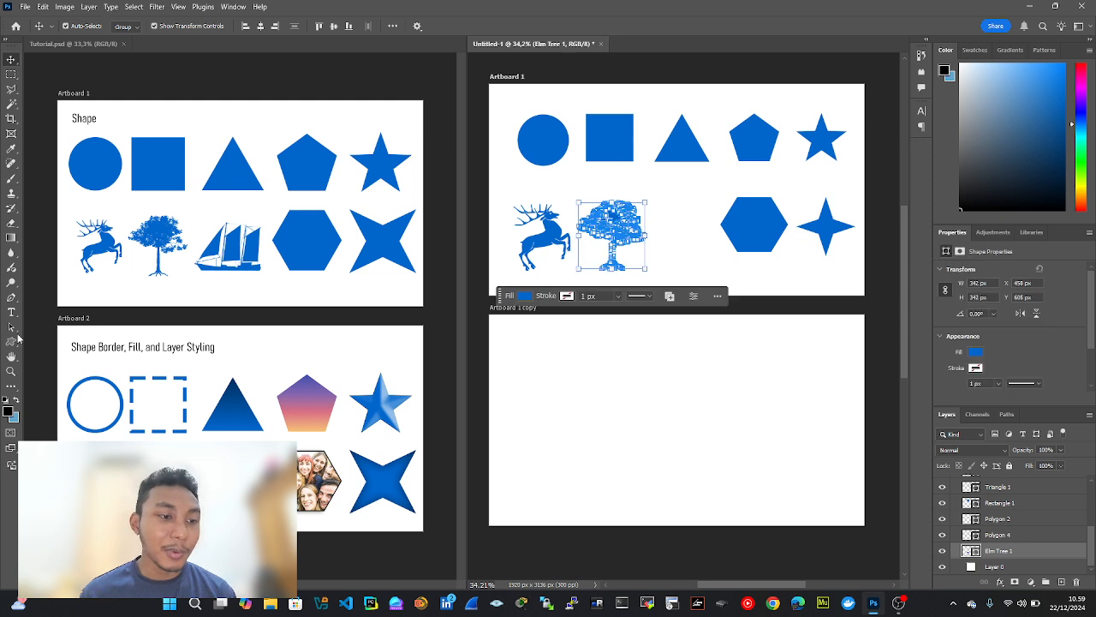
- Draw the three-sailed schooner from the Boats shapes beneath the triangle, between the elm tree and the hexagon
click(12, 341)
click(463, 27)
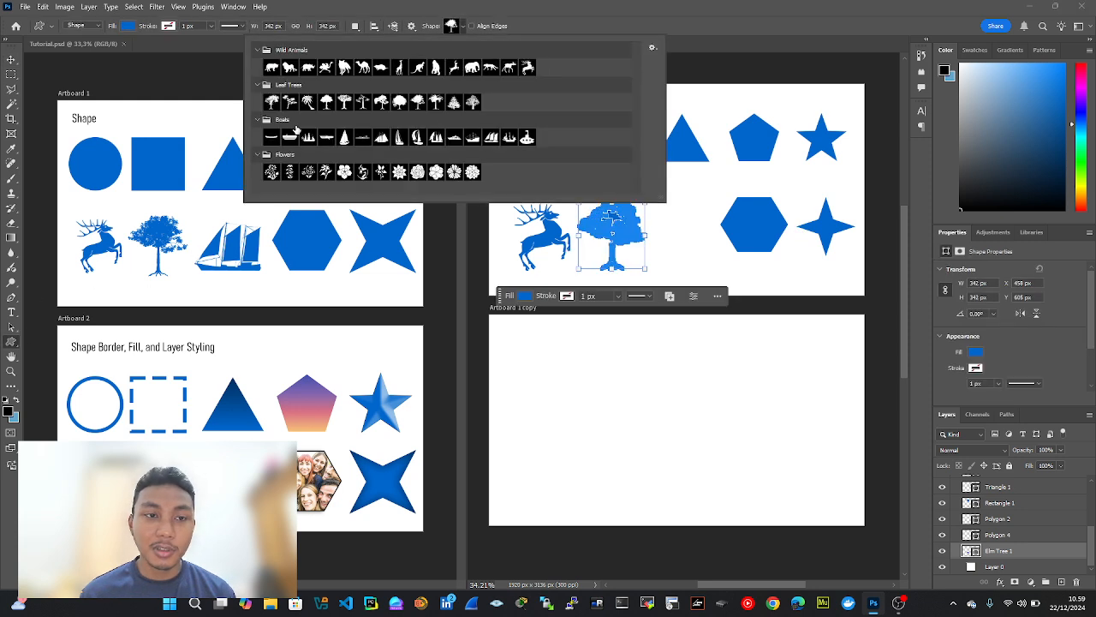
click(498, 137)
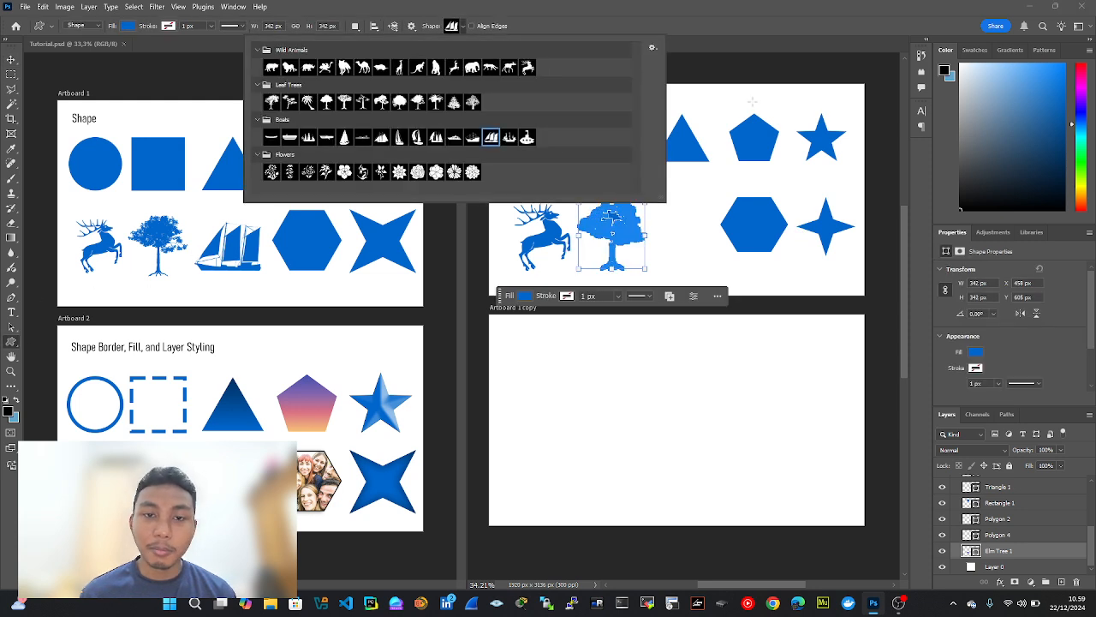
click(755, 25)
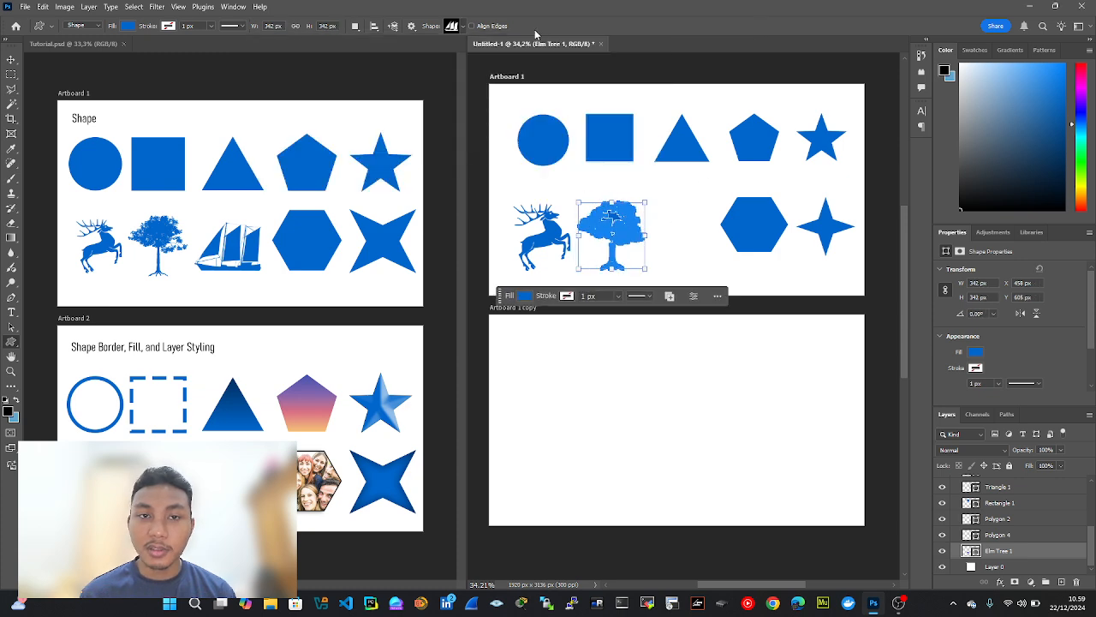
key(v)
click(702, 161)
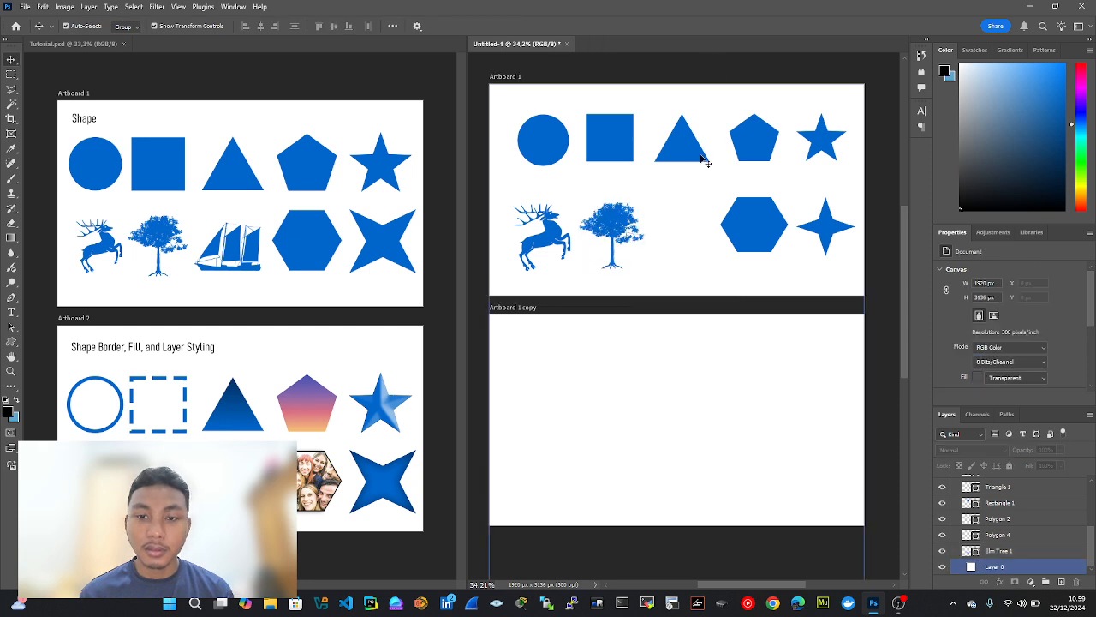
key(u)
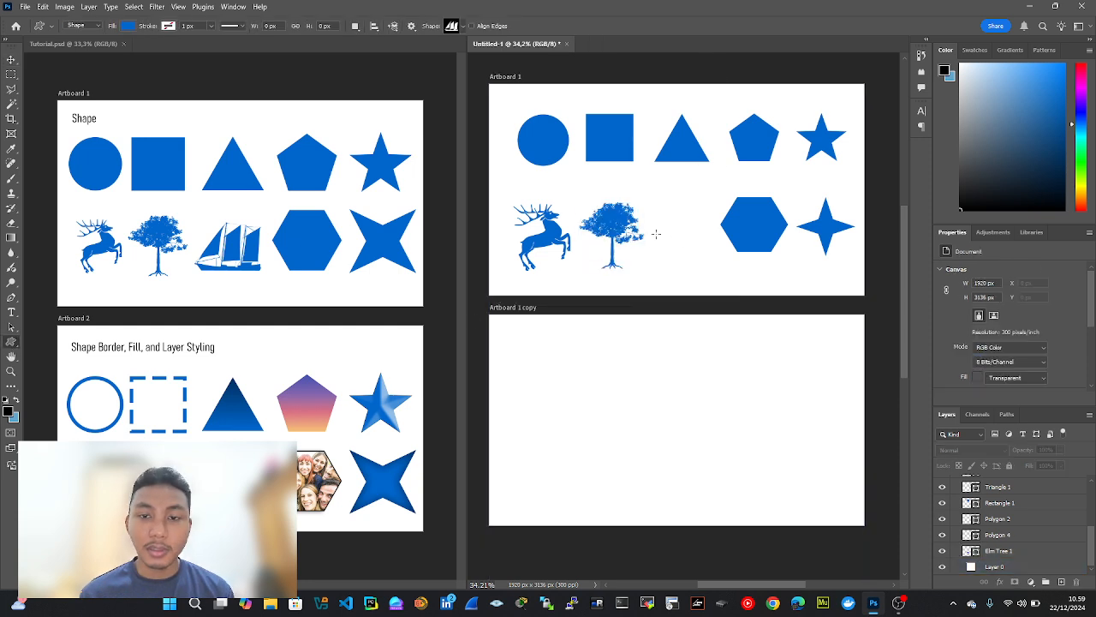
drag(652, 208, 699, 231)
key(v)
click(741, 141)
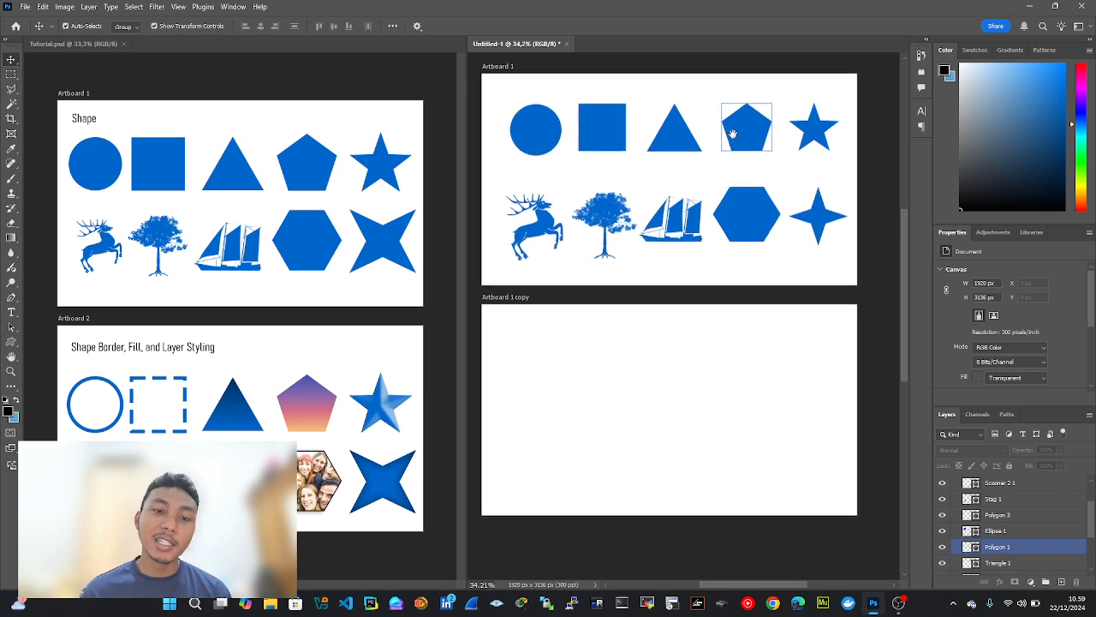
- Duplicate all ten shapes of the first artboard onto the empty second artboard in the same arrangement
drag(738, 147, 739, 133)
click(837, 230)
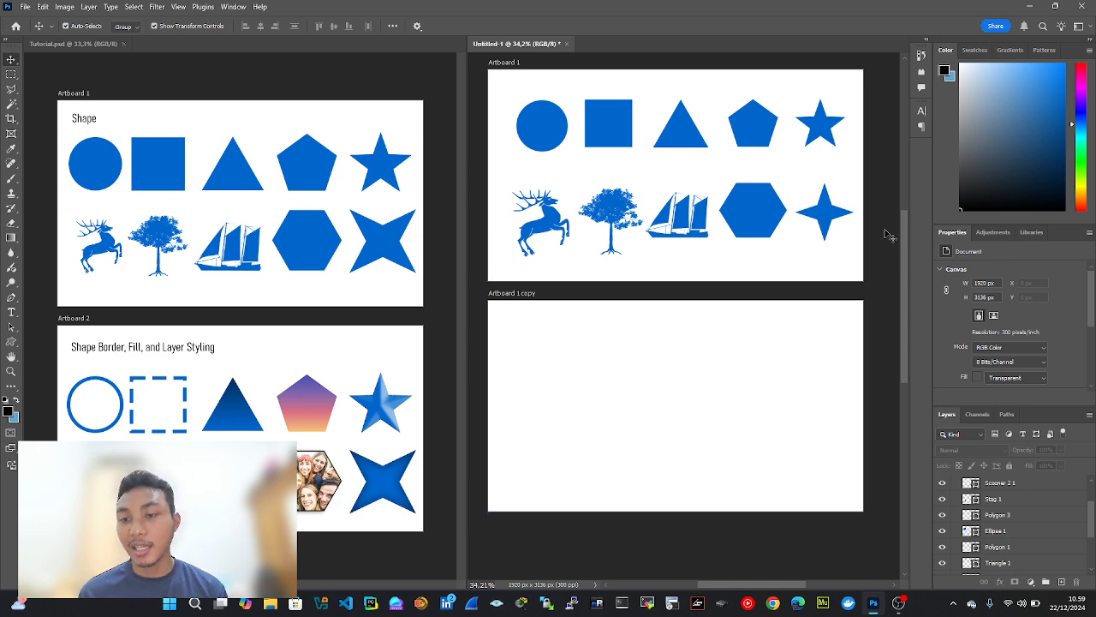
drag(882, 254, 542, 362)
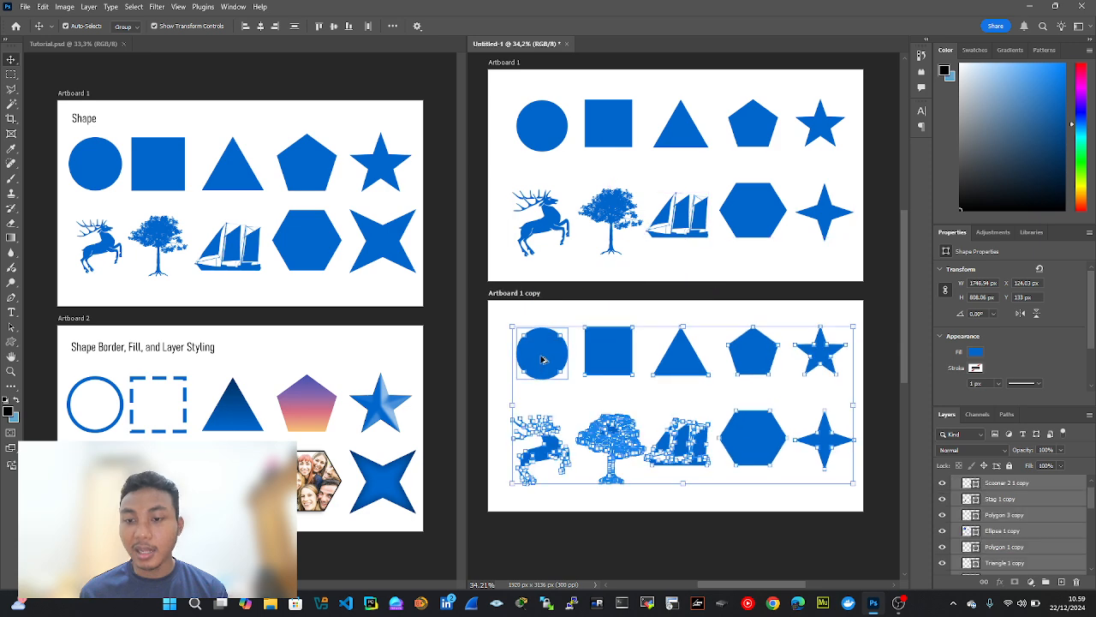
click(869, 284)
- Give the circle on the second artboard no fill and a blue stroke about 15.6 px wide
drag(870, 302, 848, 259)
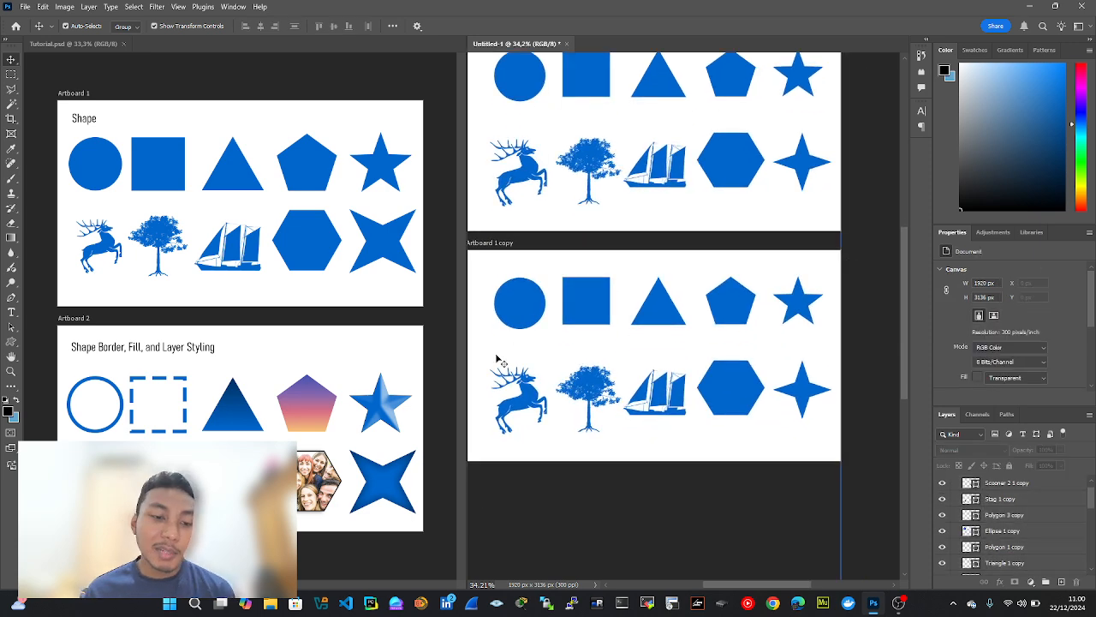
click(517, 323)
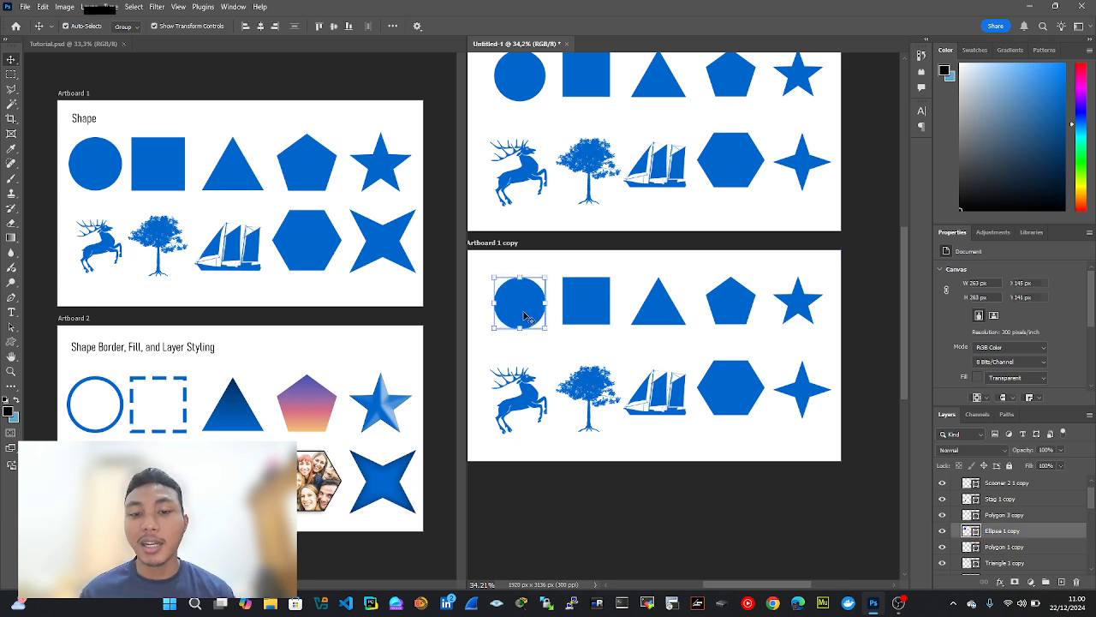
scroll(957, 342, down, 1)
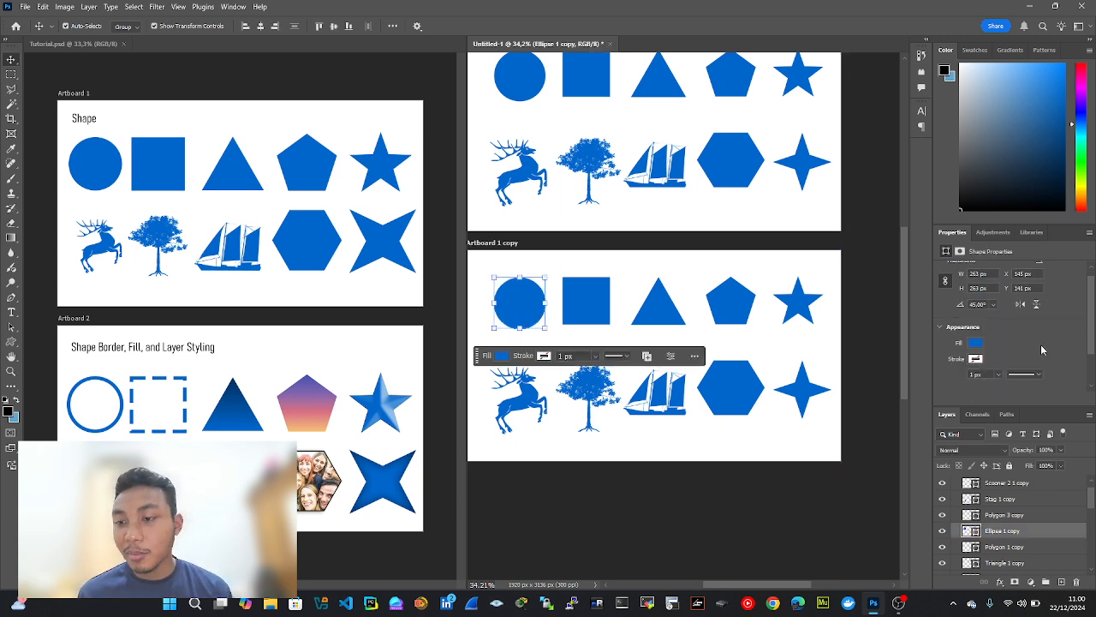
click(977, 334)
click(946, 356)
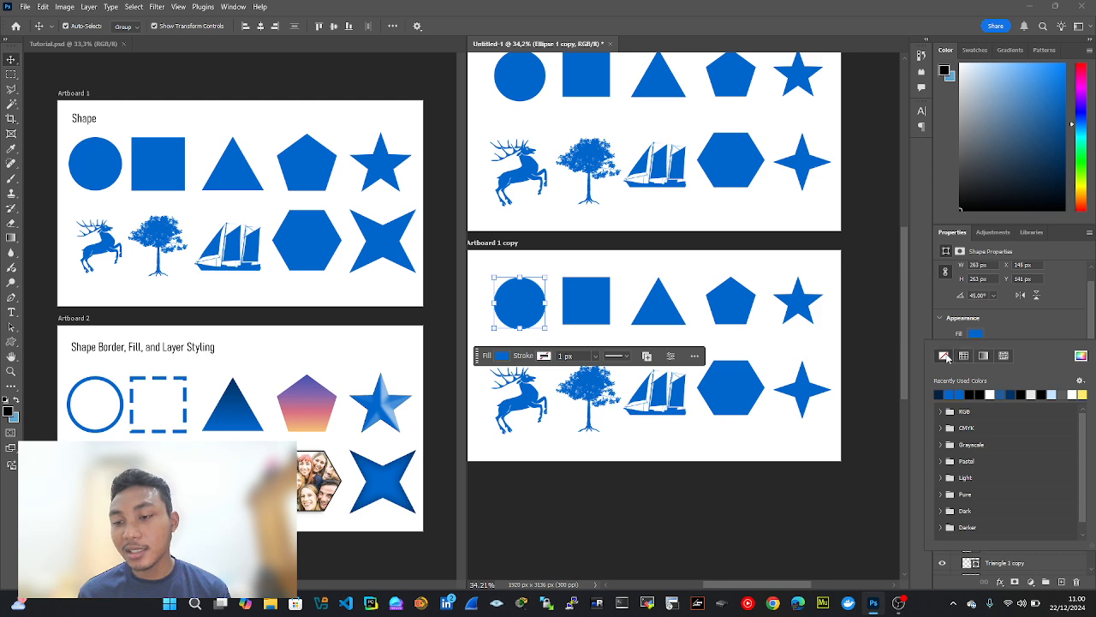
click(976, 350)
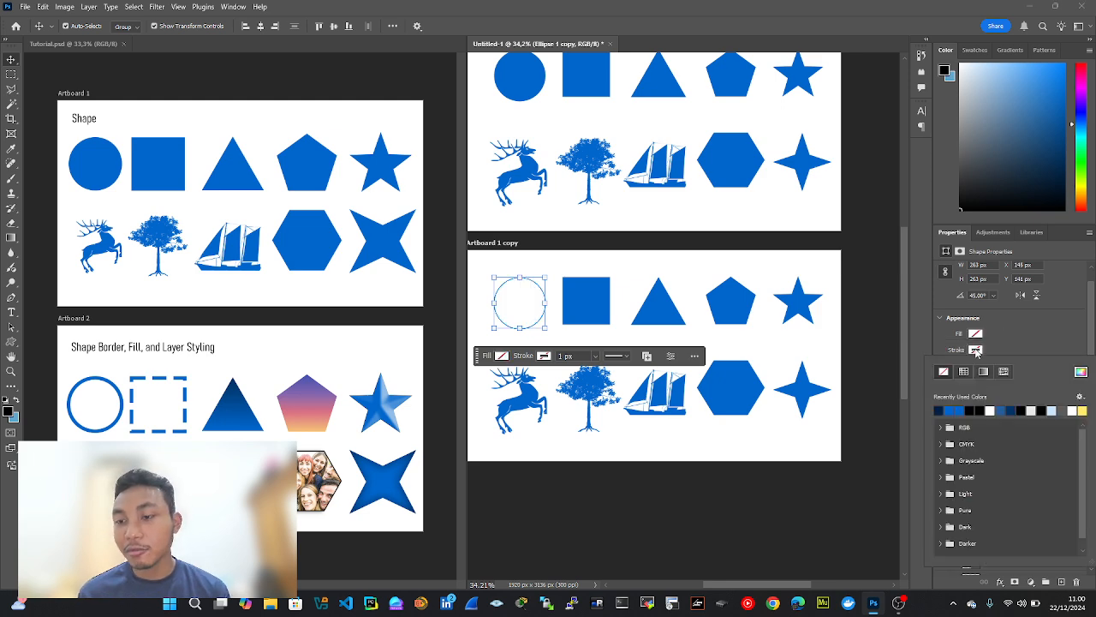
click(953, 409)
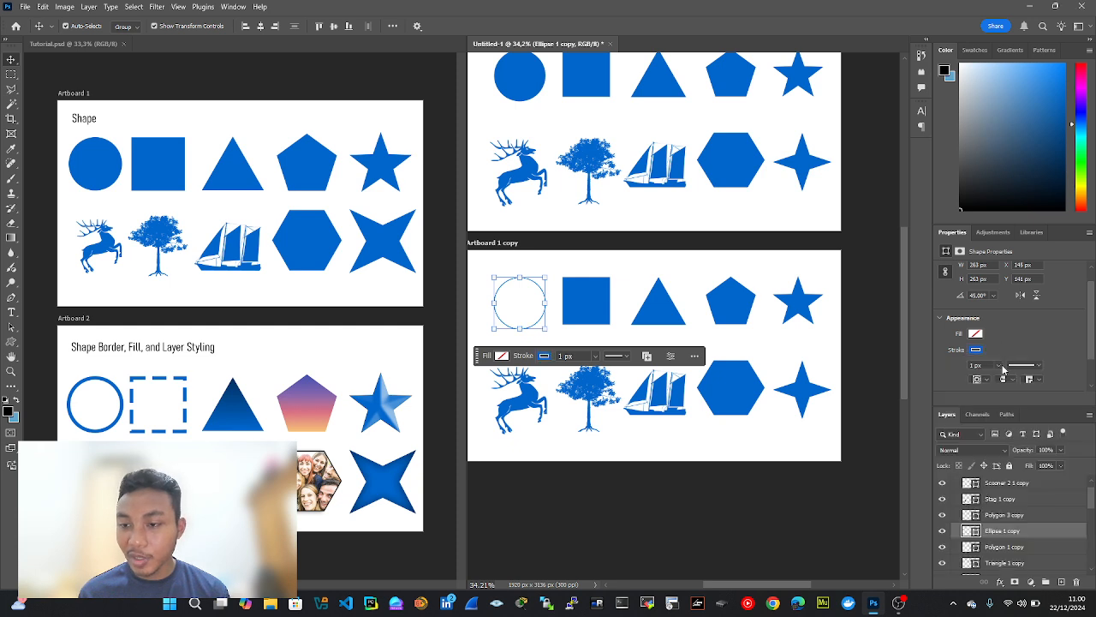
click(999, 365)
click(1004, 381)
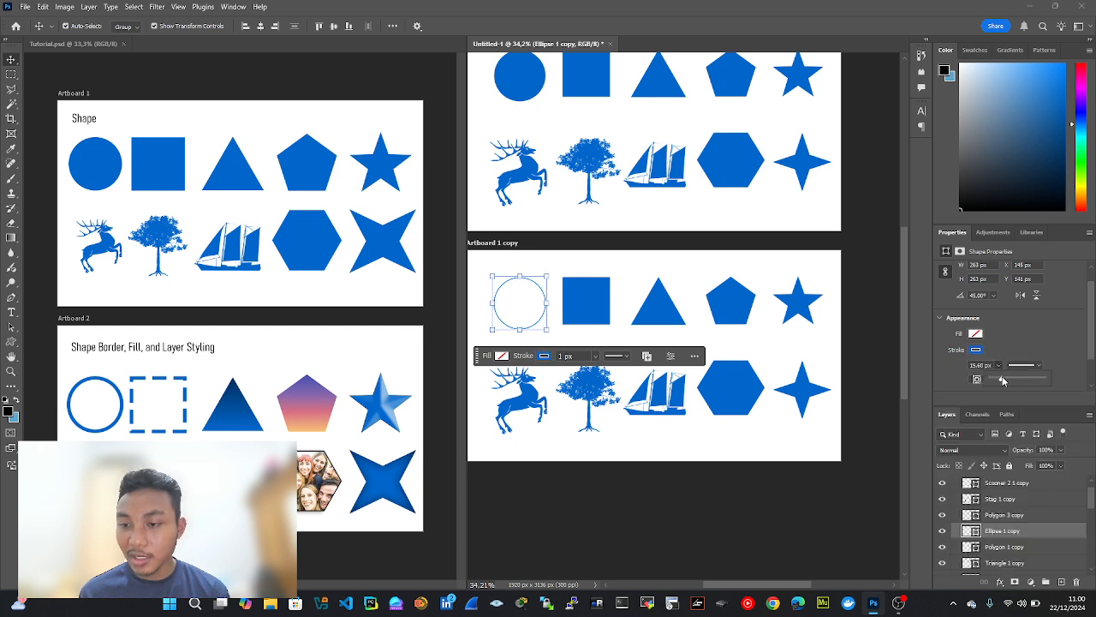
click(867, 283)
- Remove the fill of the square on the second artboard and give it a blue stroke
scroll(856, 248, down, 1)
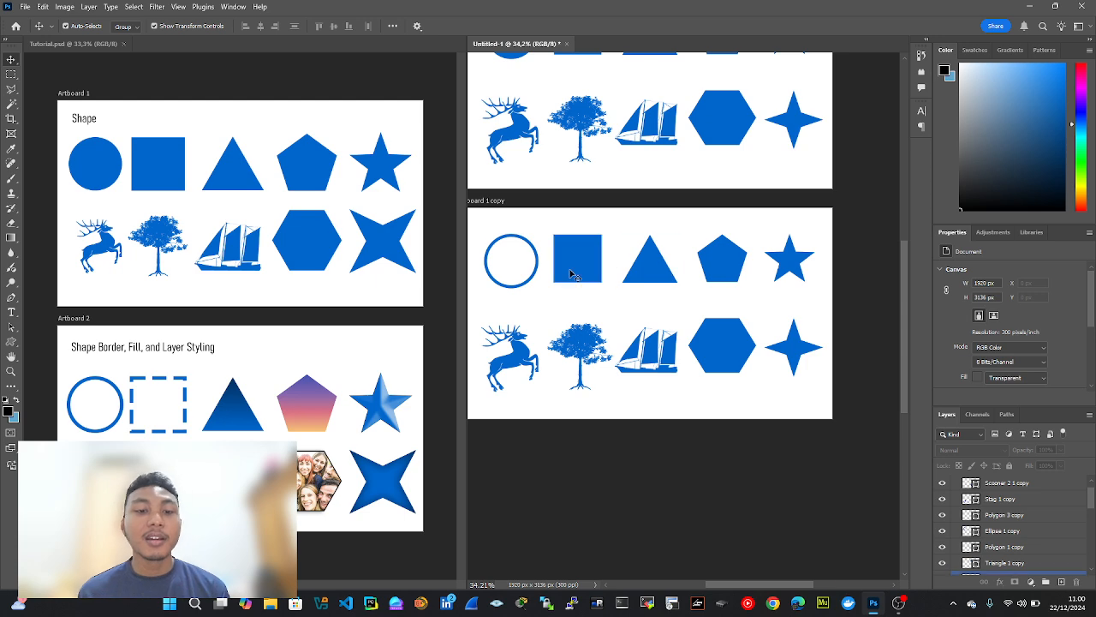
click(572, 274)
click(977, 352)
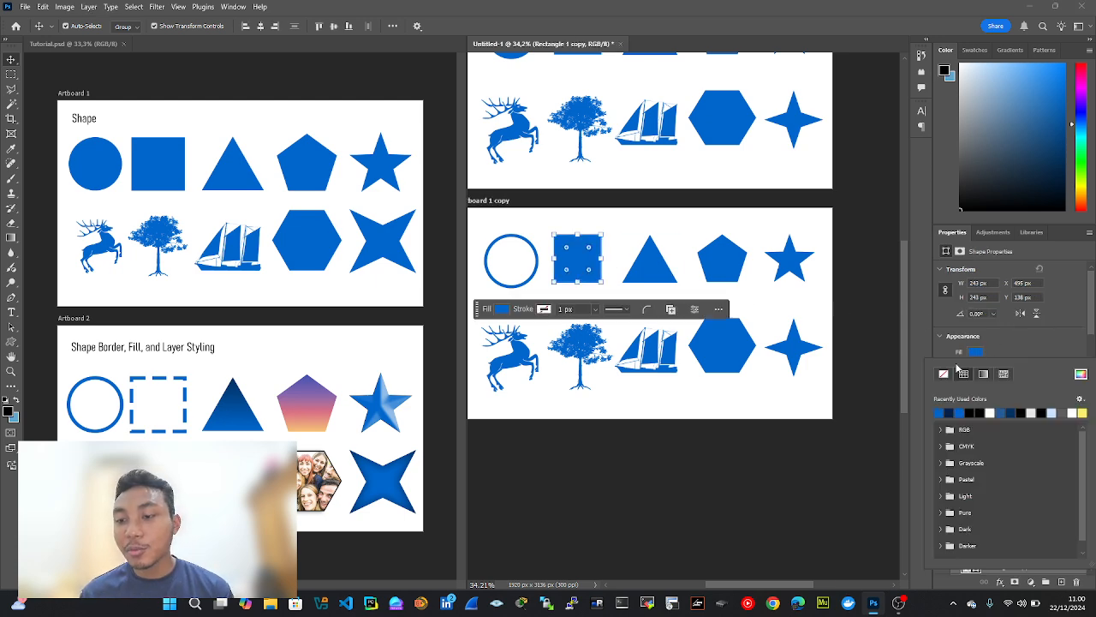
click(944, 375)
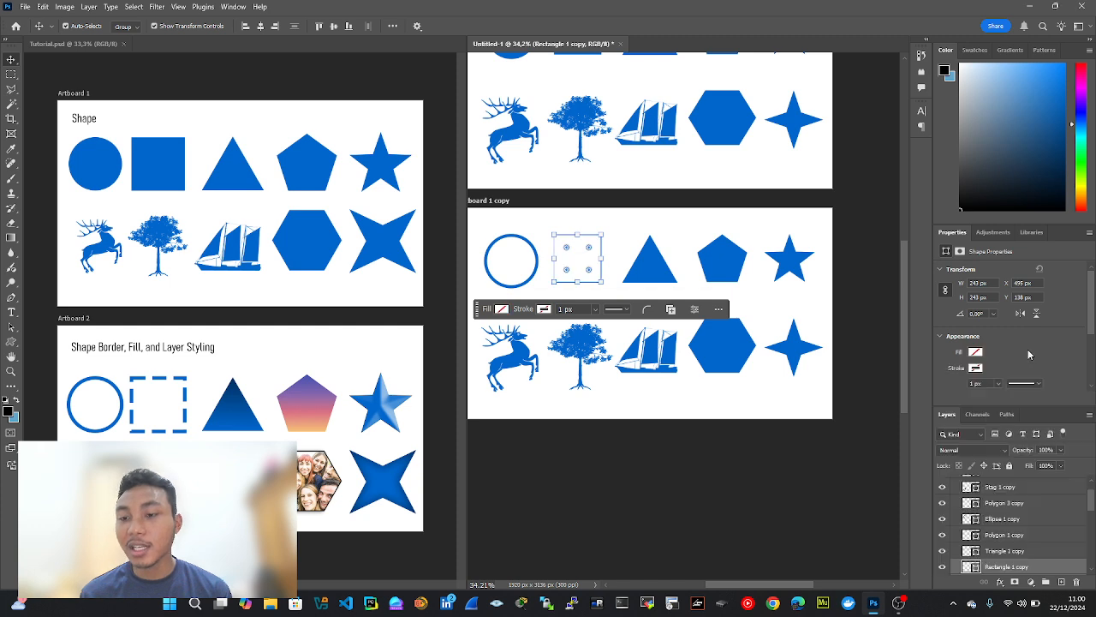
click(973, 368)
click(963, 390)
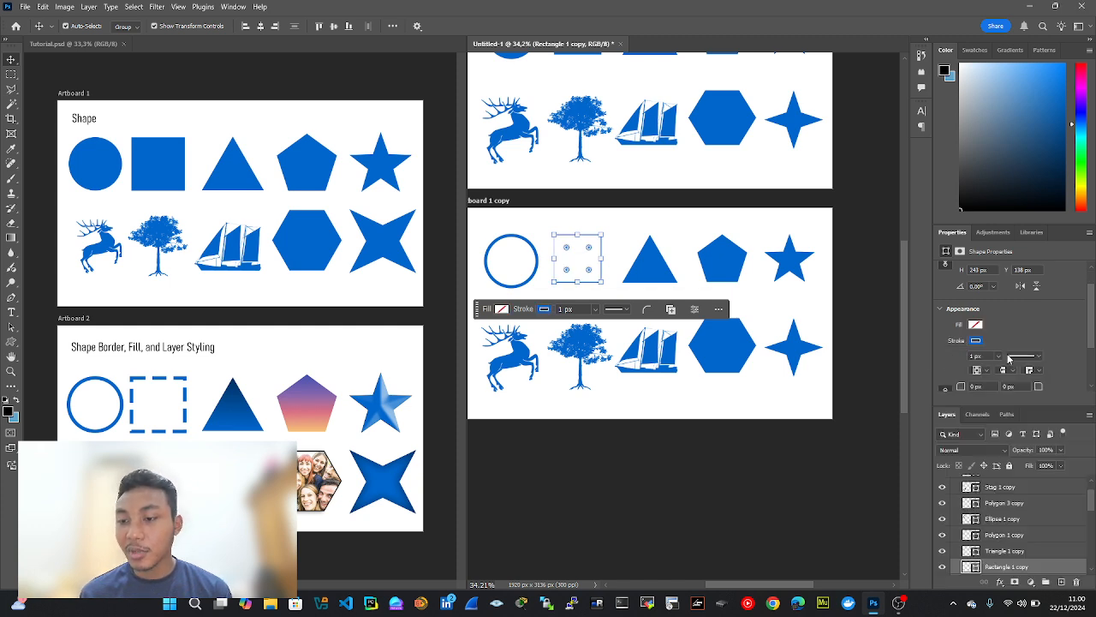
- Set the square's stroke width to about 10.14 px and its line style to dashed
click(999, 356)
click(1007, 374)
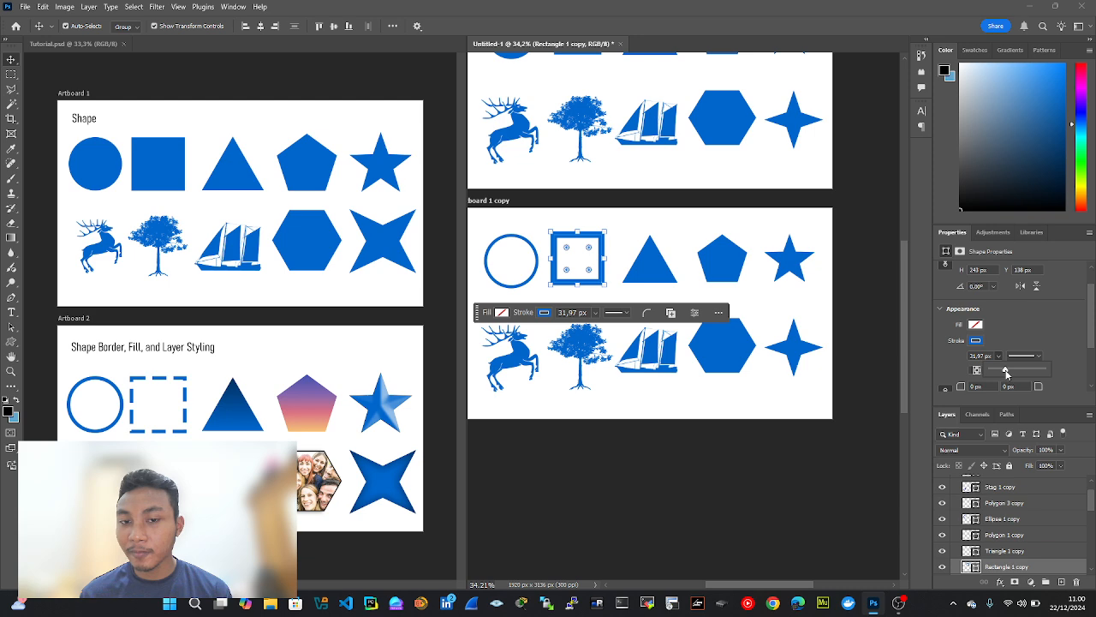
drag(1007, 374, 1002, 375)
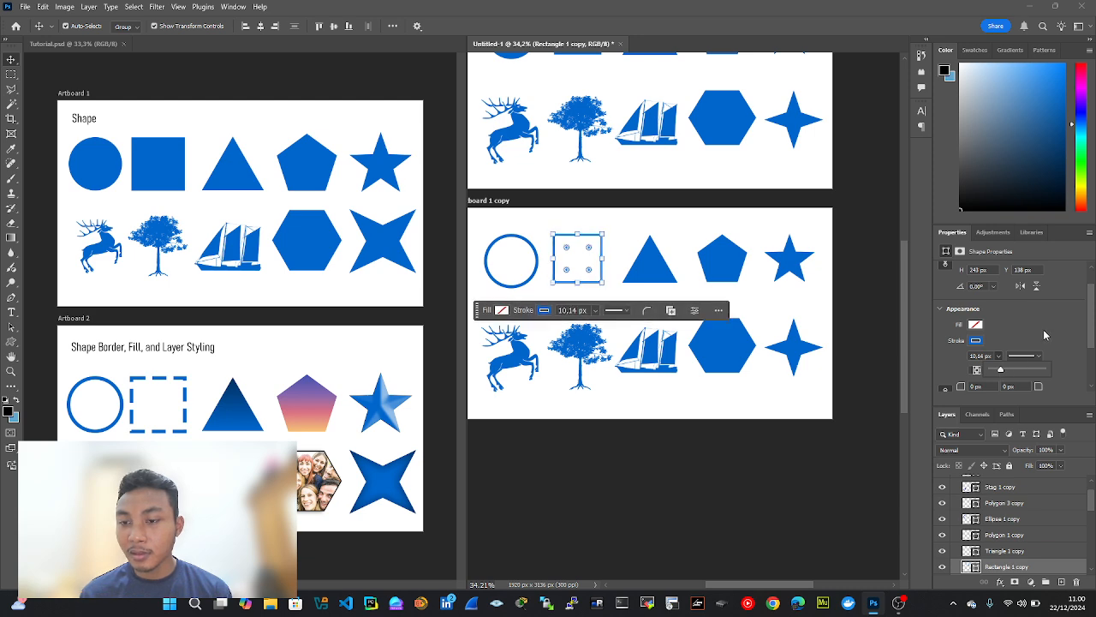
click(1023, 356)
click(1023, 409)
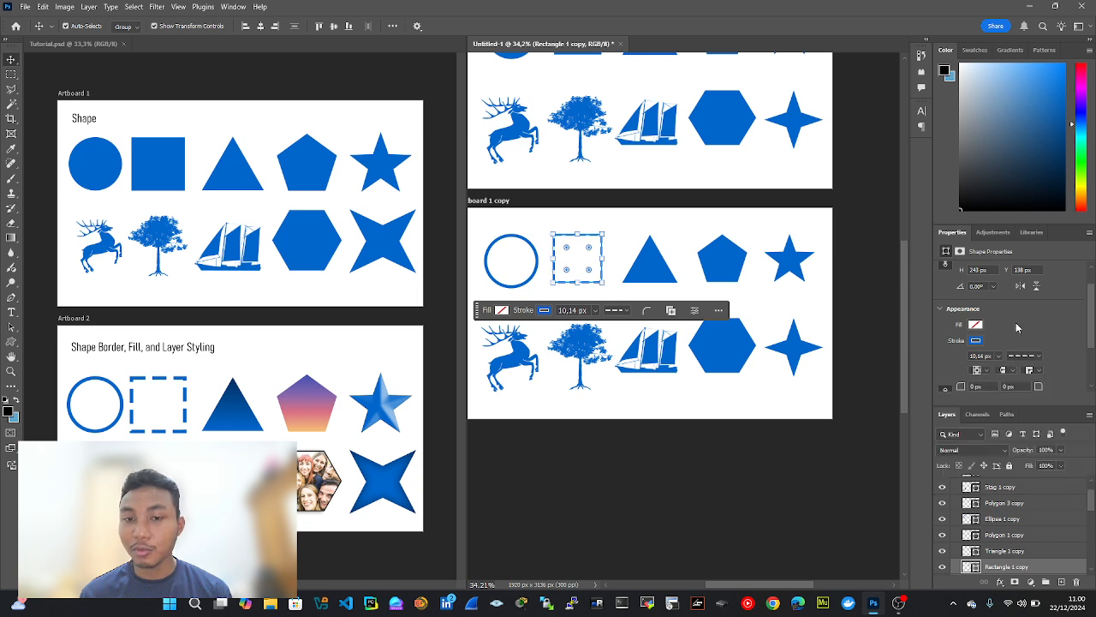
click(686, 243)
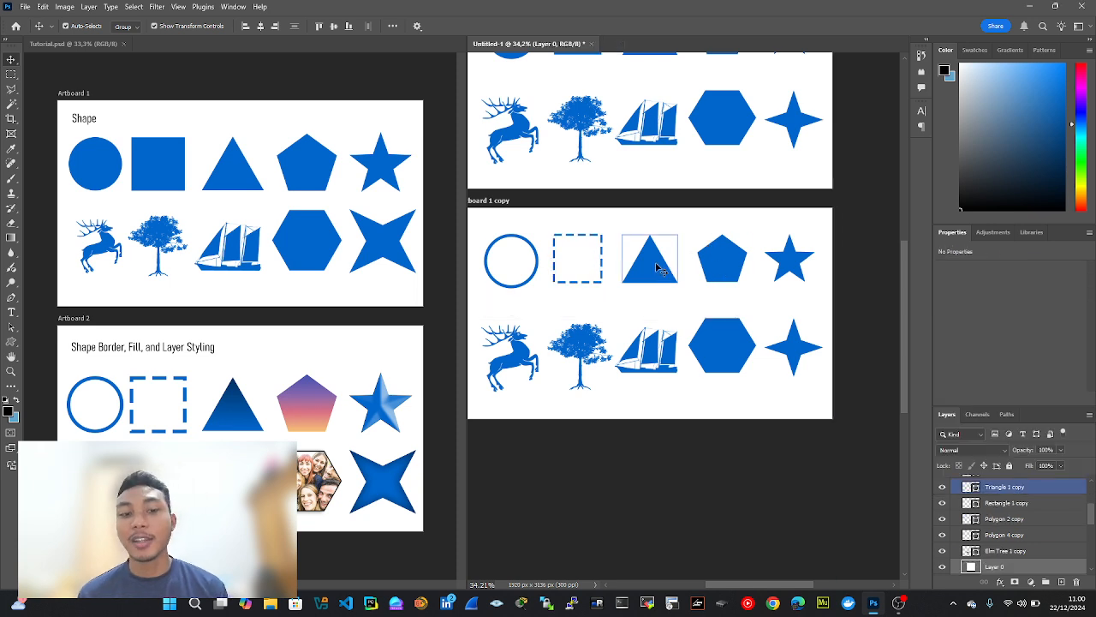
- Fill the triangle on the second artboard with a linear gradient whose starting colour is blue 0066cc
click(661, 267)
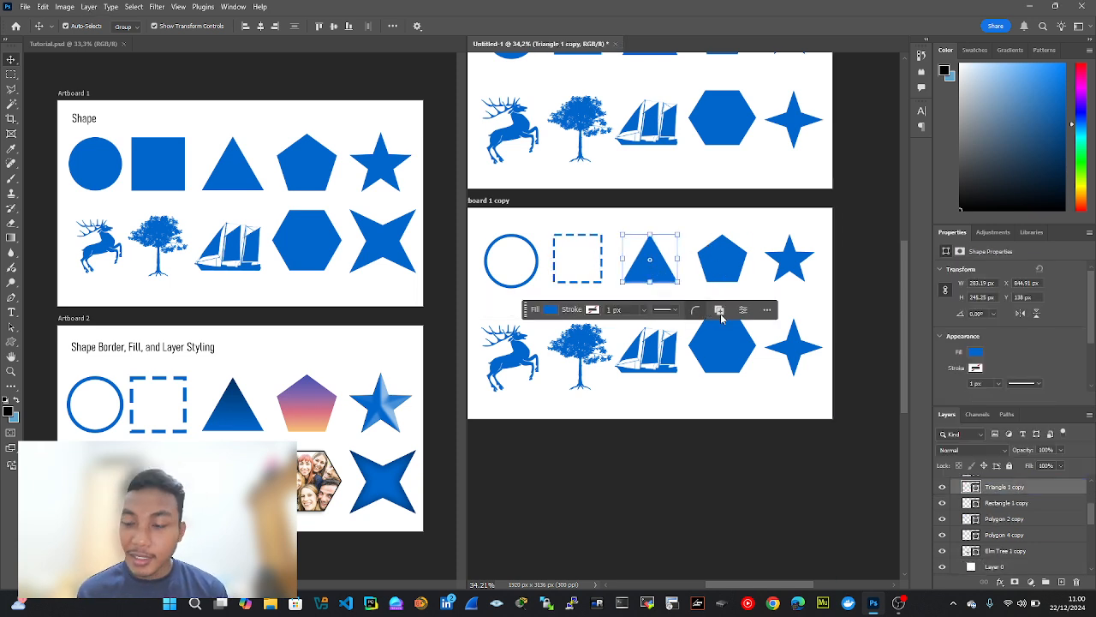
click(977, 353)
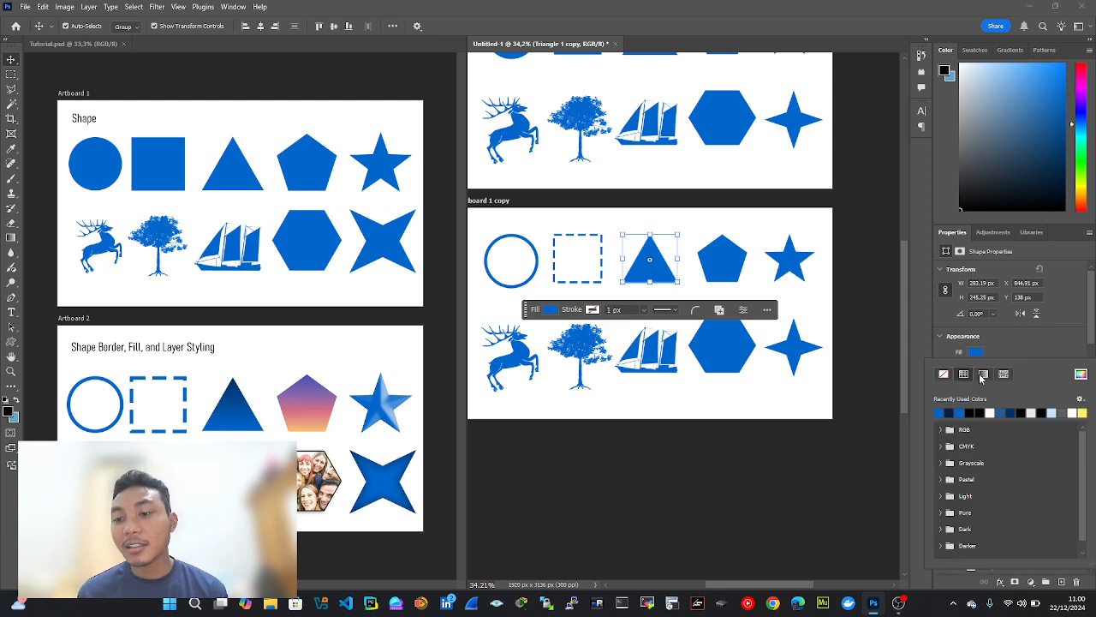
click(983, 374)
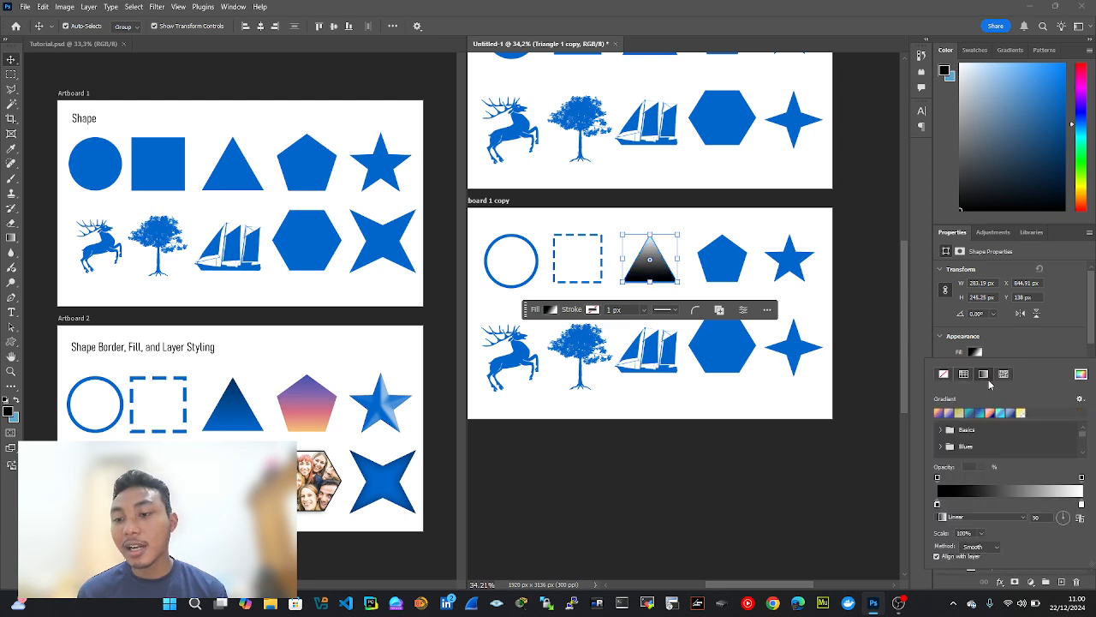
double_click(939, 505)
click(1050, 387)
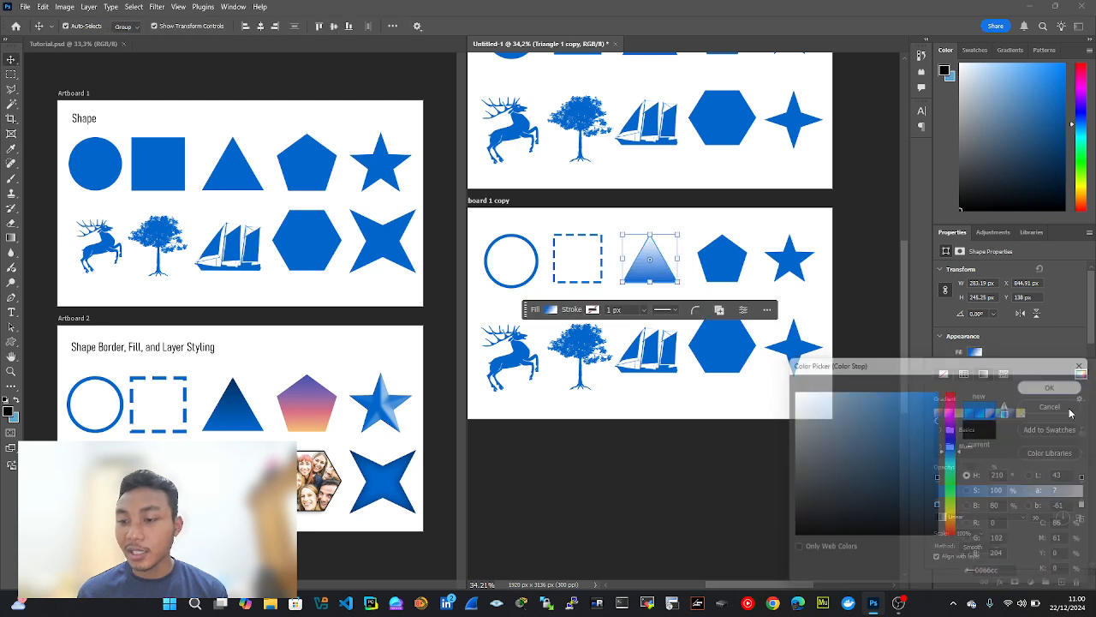
- Set the end colour of the triangle's gradient to dark blue 002a54
double_click(1081, 505)
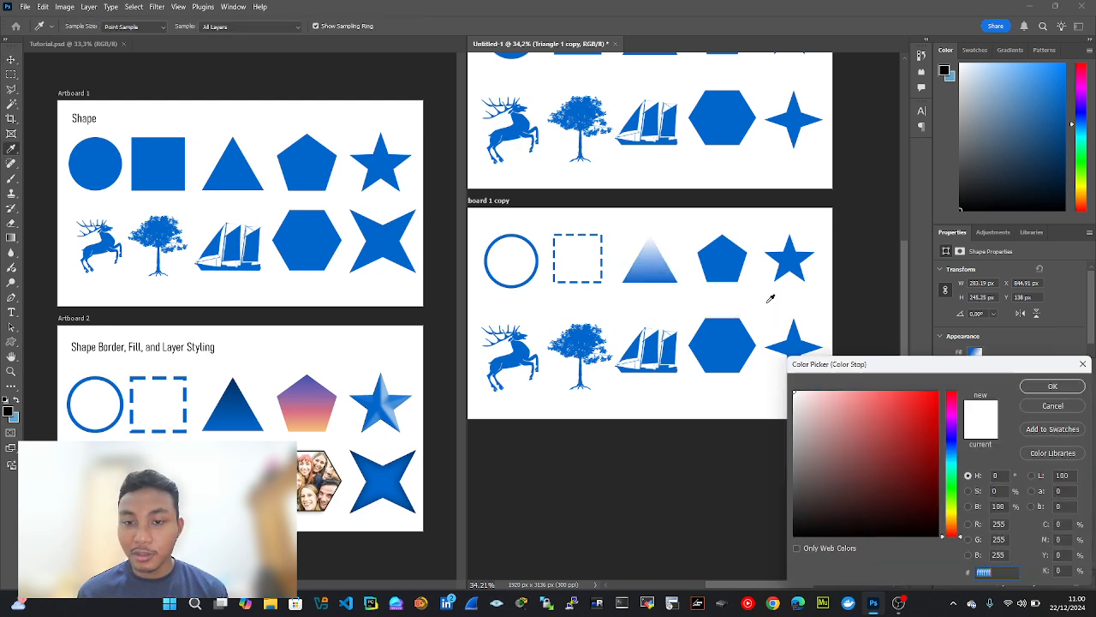
click(736, 265)
click(928, 463)
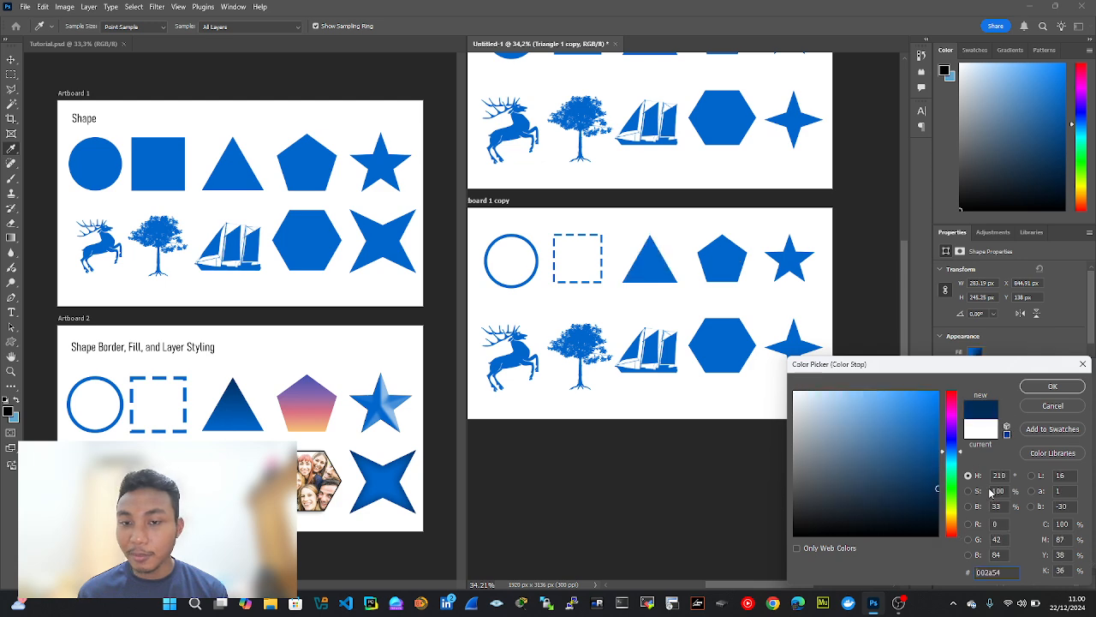
click(1052, 386)
click(863, 274)
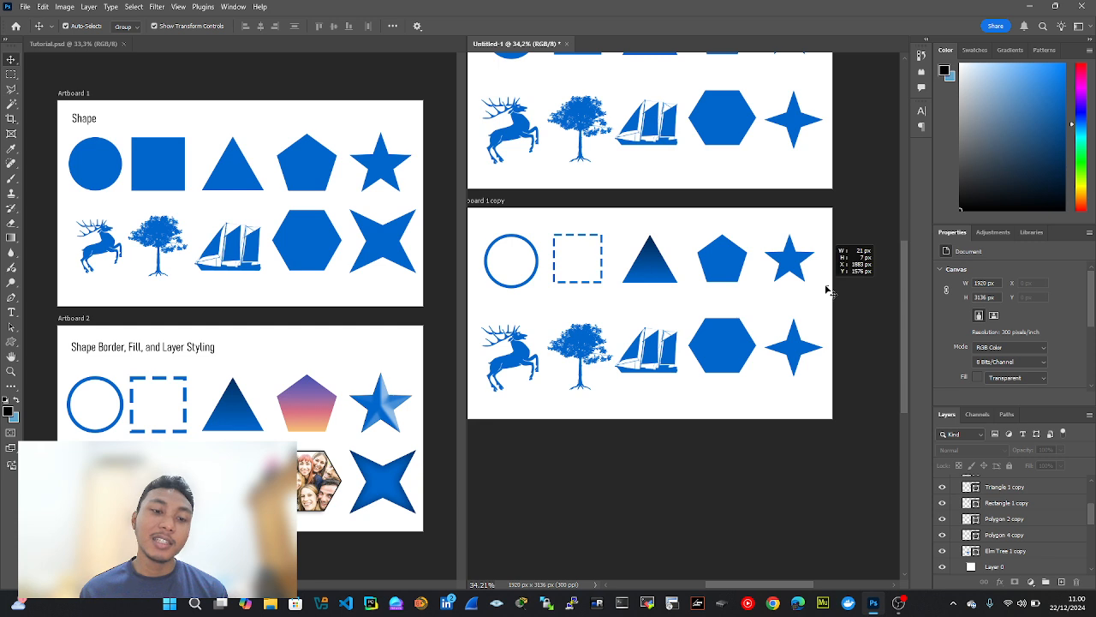
- Fill the pentagon on the second artboard with the orange-to-pink-to-purple gradient preset
drag(846, 274, 835, 272)
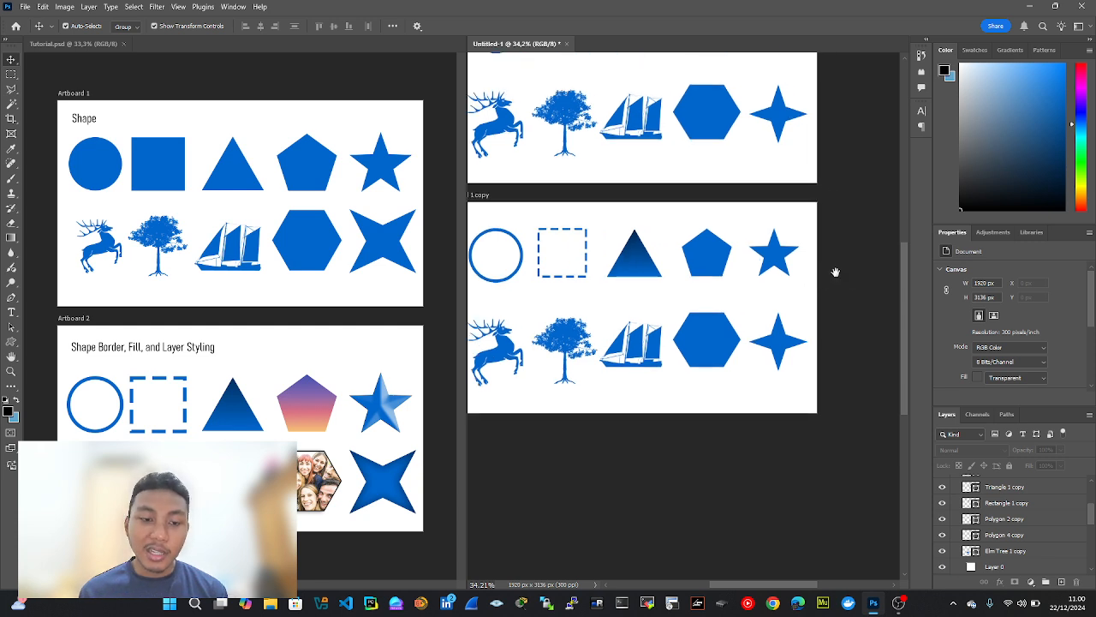
click(727, 265)
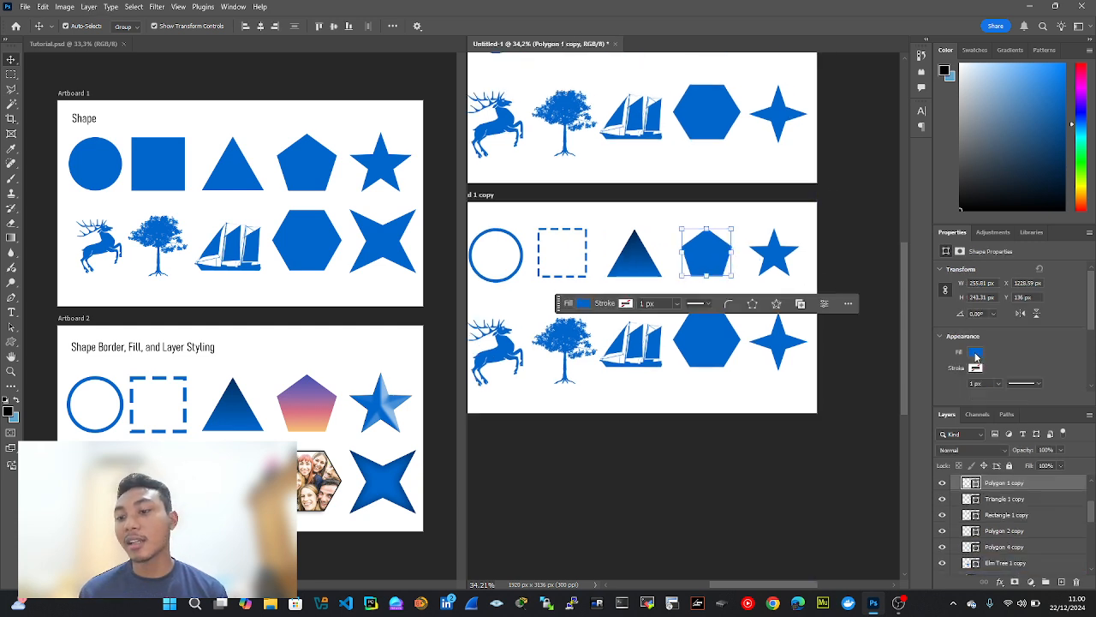
click(976, 356)
click(983, 374)
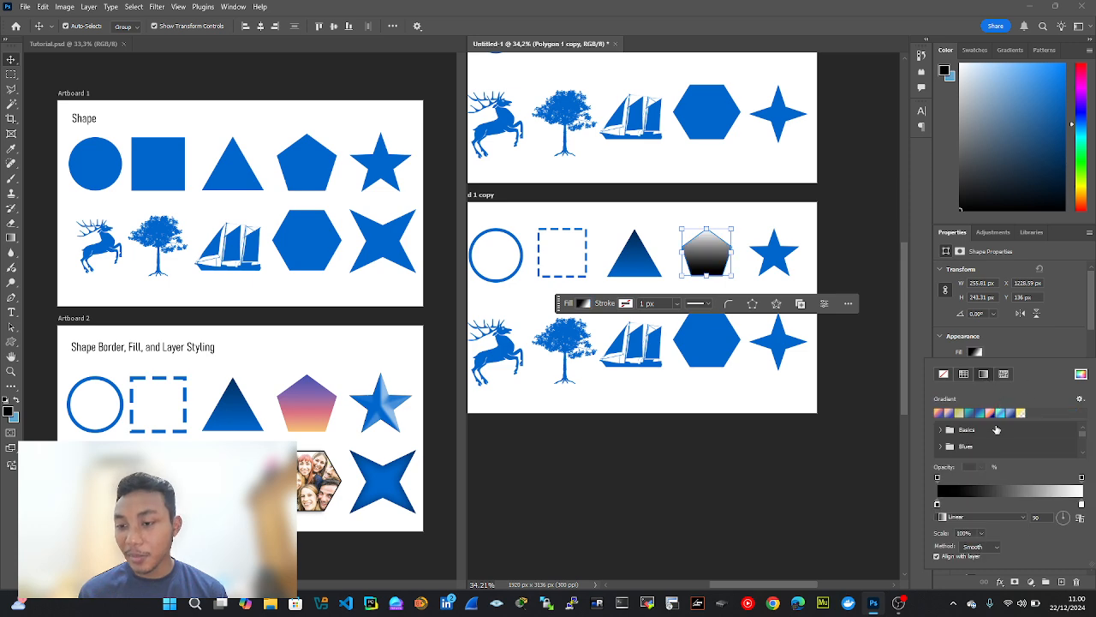
click(944, 433)
click(945, 434)
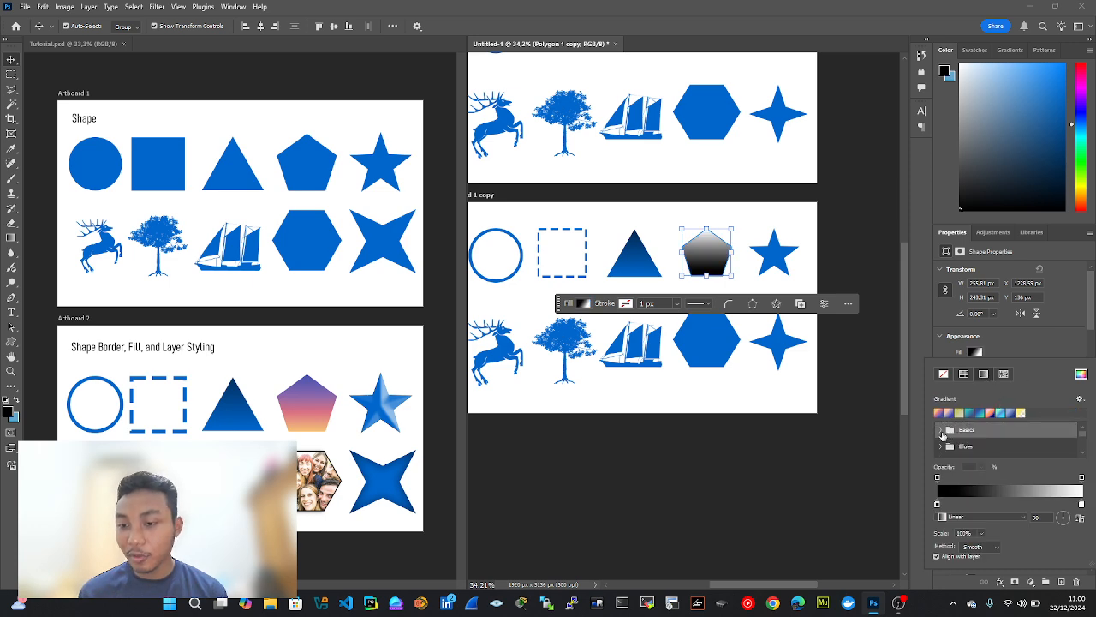
click(947, 435)
scroll(947, 438, down, 3)
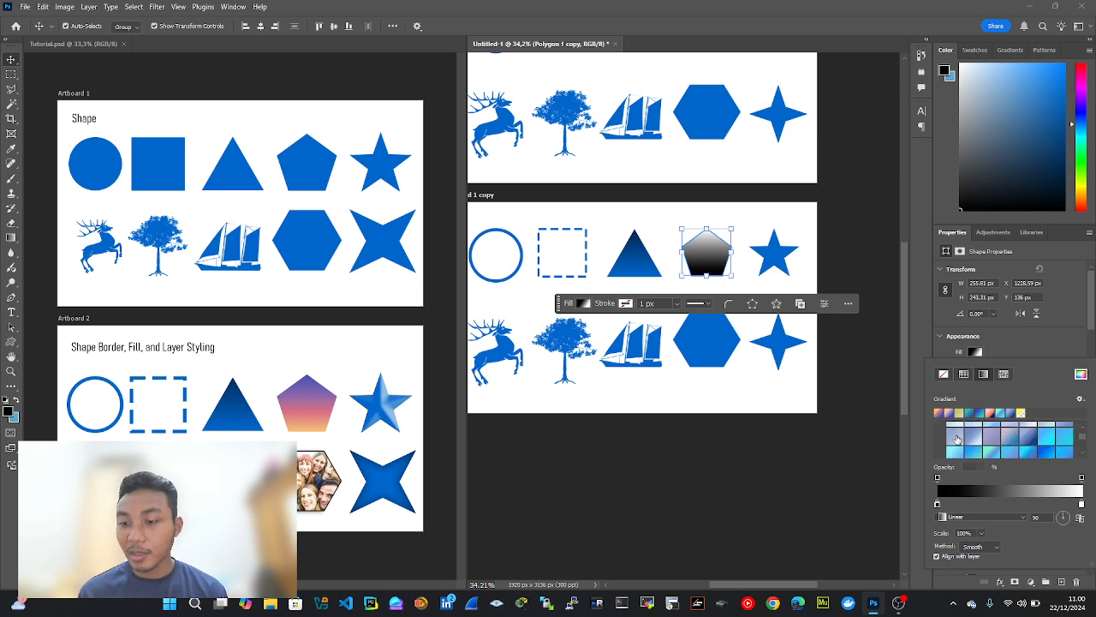
scroll(942, 442, down, 5)
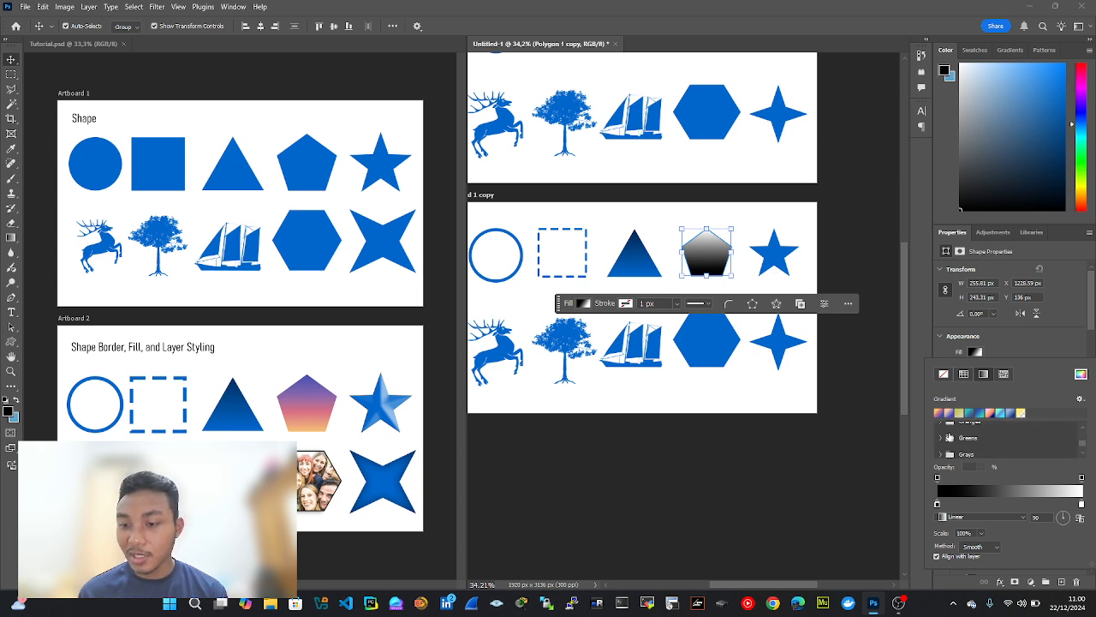
click(941, 413)
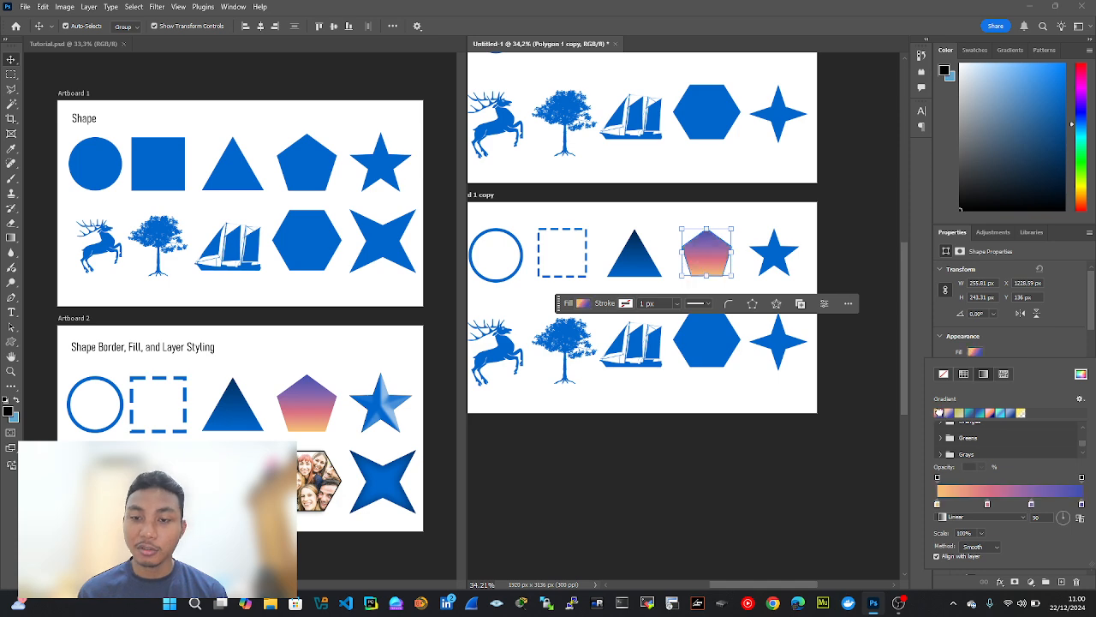
click(835, 199)
- Add a Bevel & Emboss layer style to the five-pointed star on the second artboard
click(789, 272)
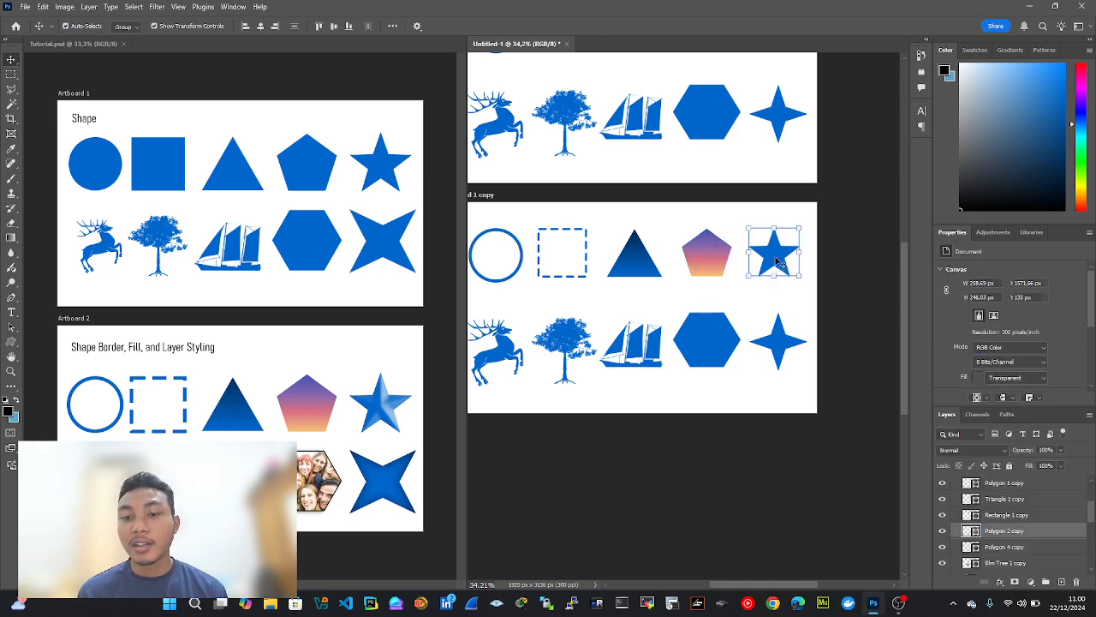
click(813, 257)
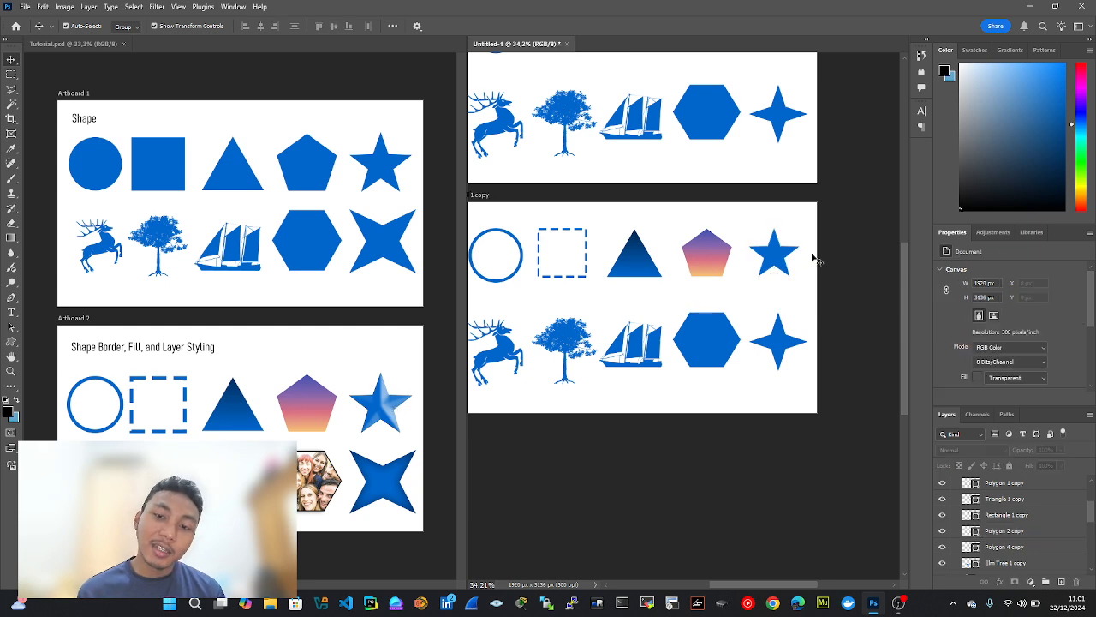
click(774, 261)
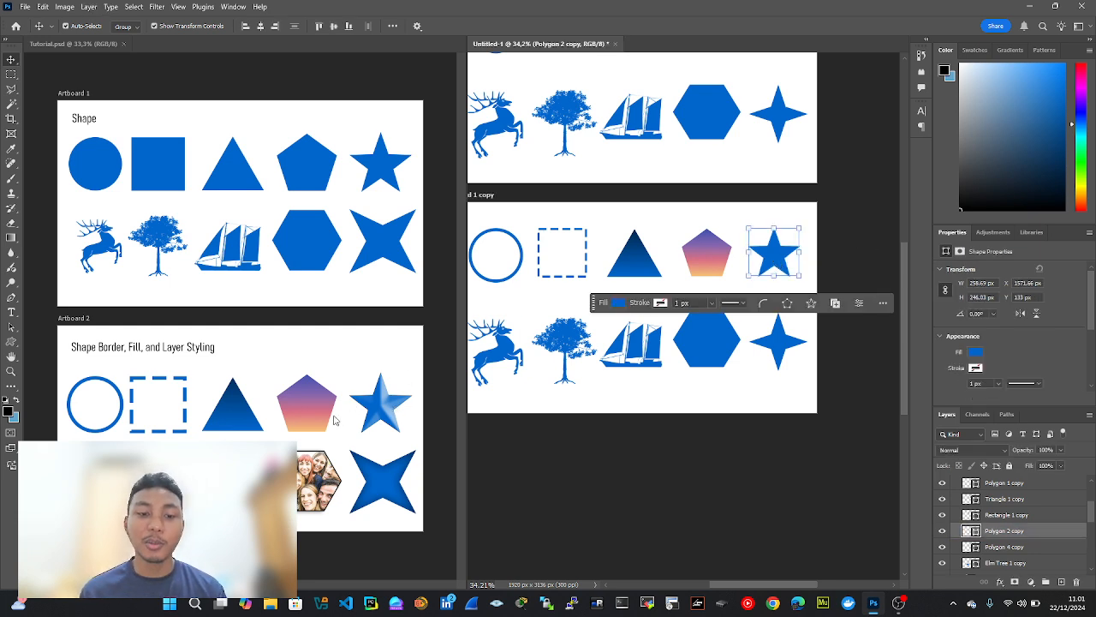
double_click(1073, 535)
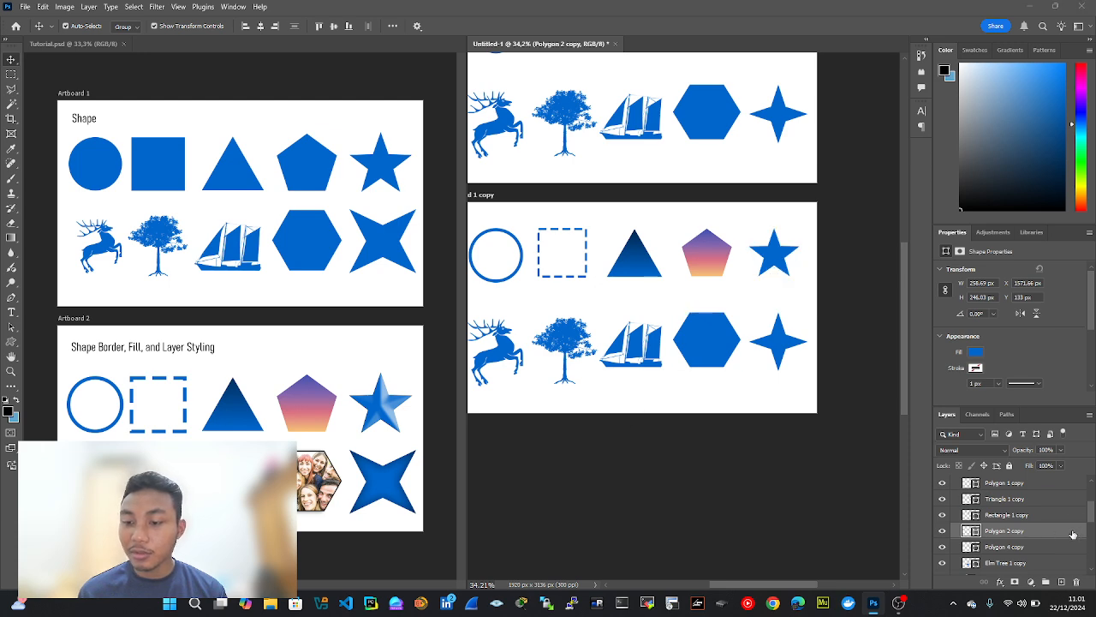
drag(486, 128, 402, 176)
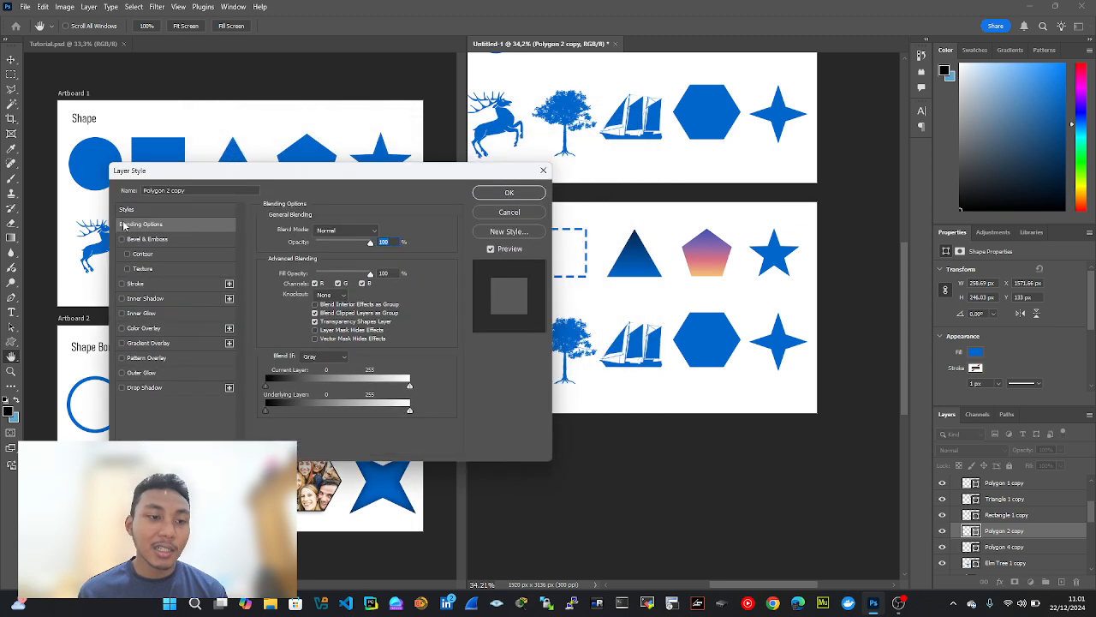
click(137, 240)
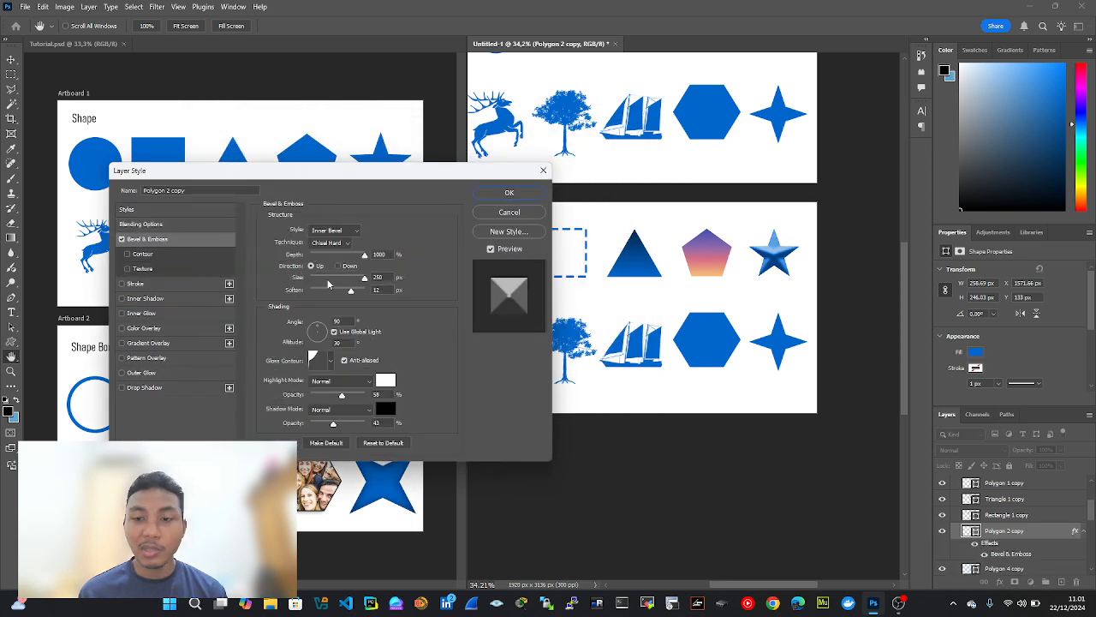
- Set the star bevel's gloss contour to Cove - Shallow and apply the layer style
click(313, 360)
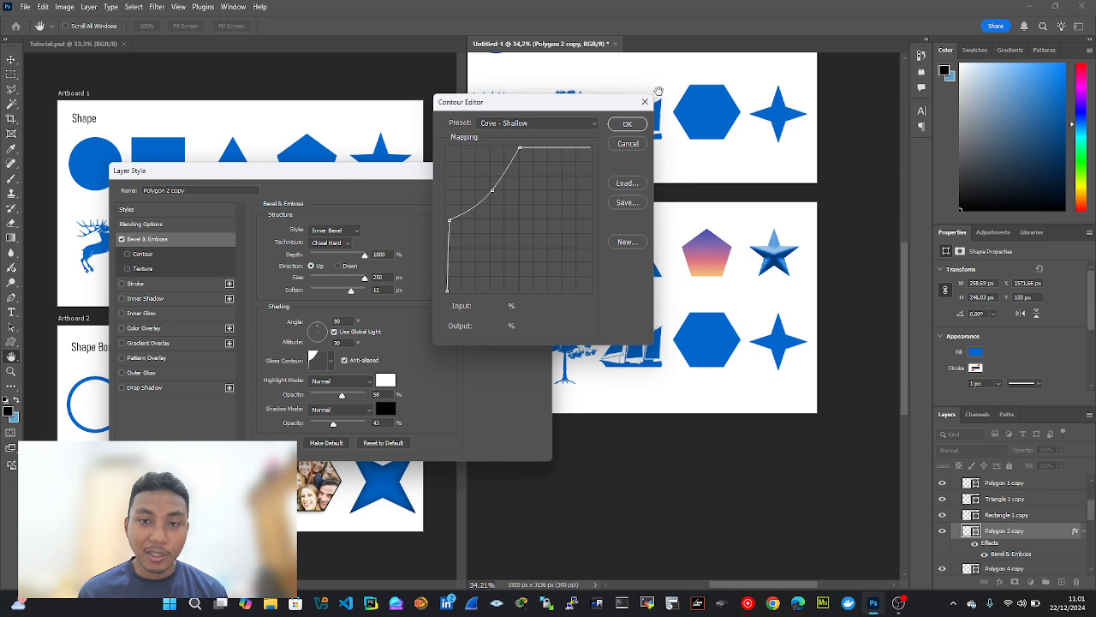
click(630, 123)
click(334, 360)
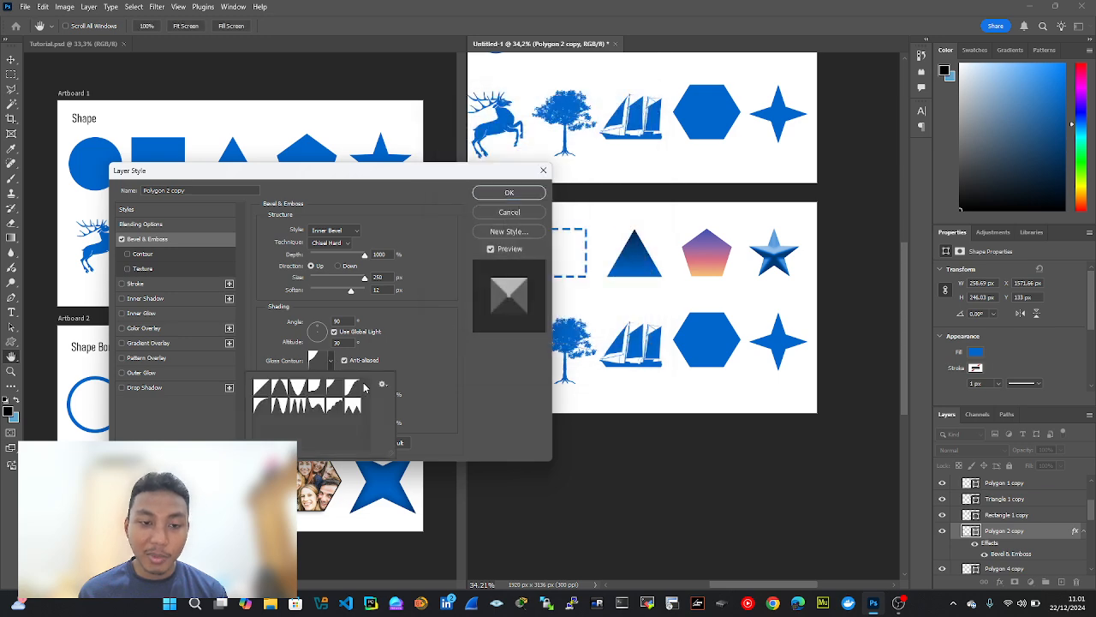
click(335, 387)
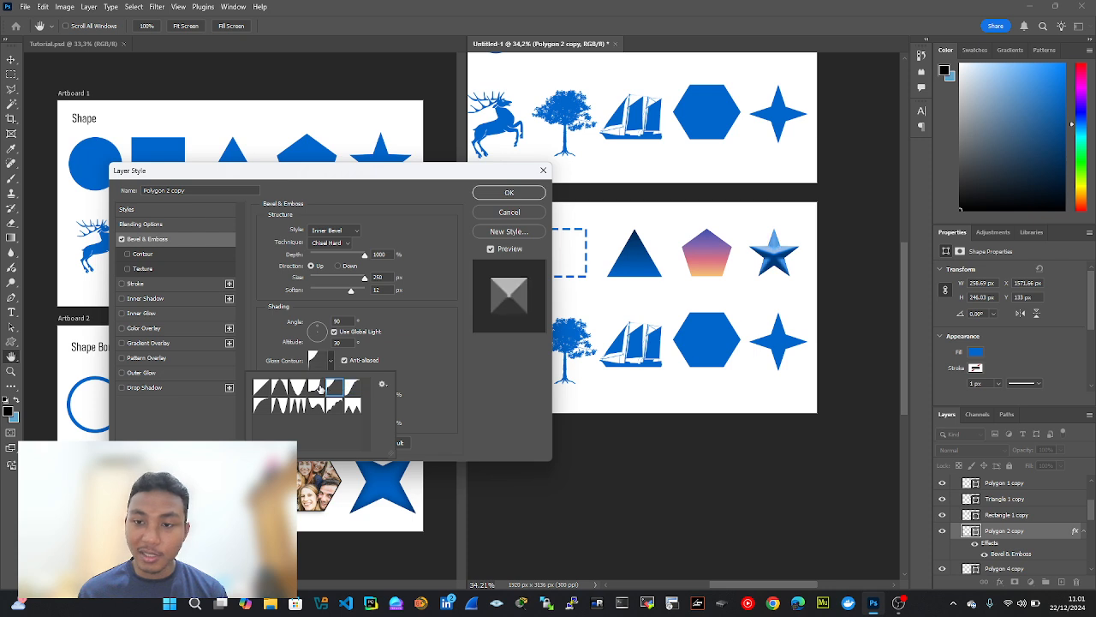
click(337, 387)
click(350, 389)
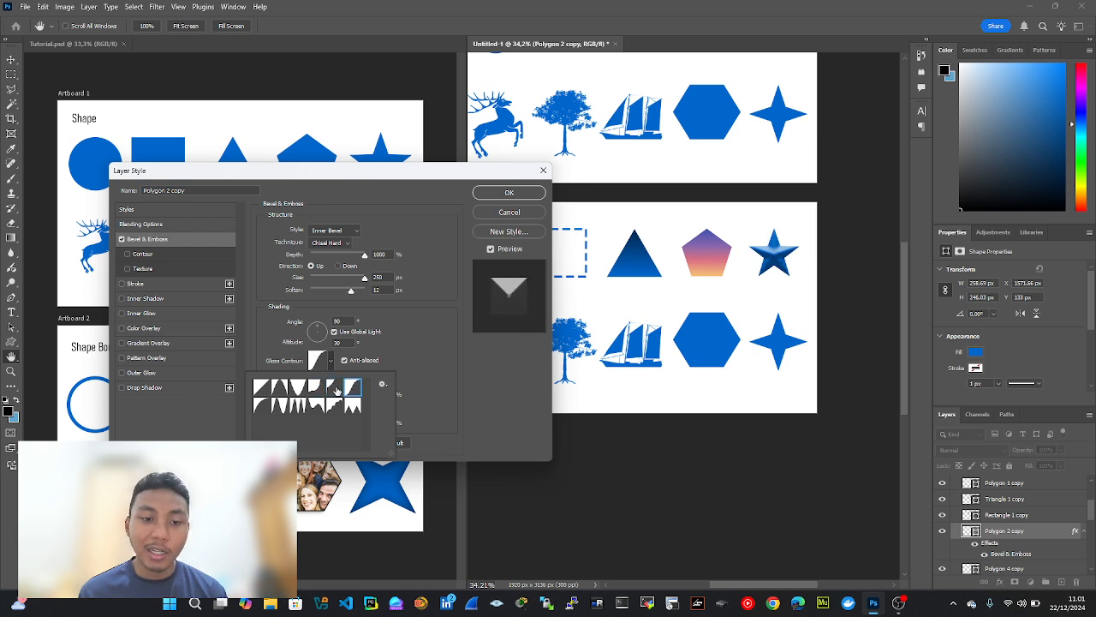
click(336, 387)
click(322, 361)
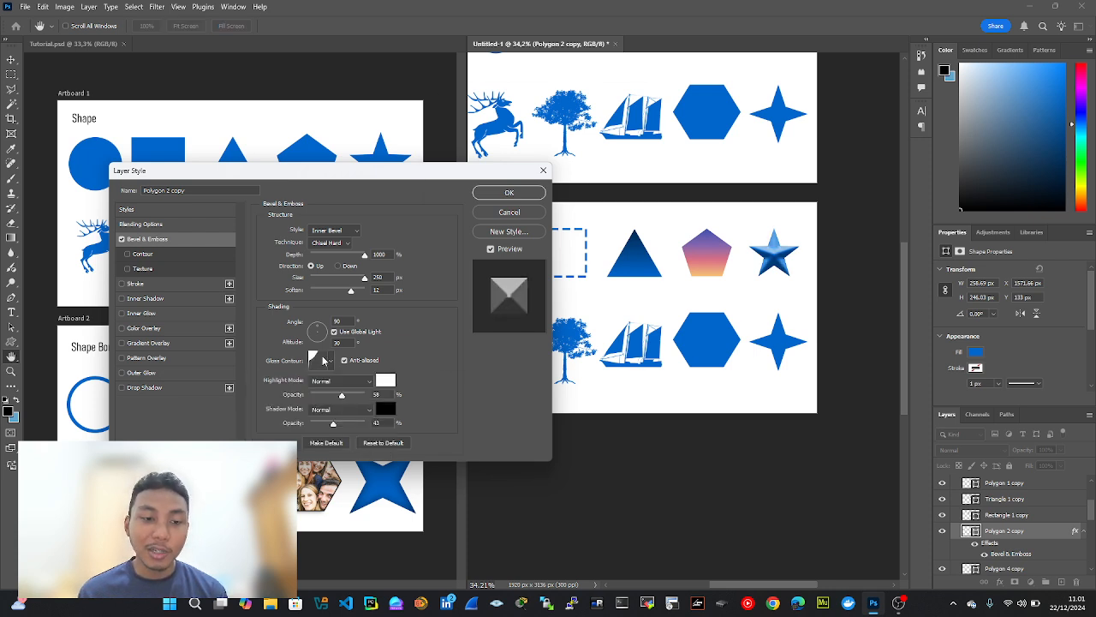
click(322, 360)
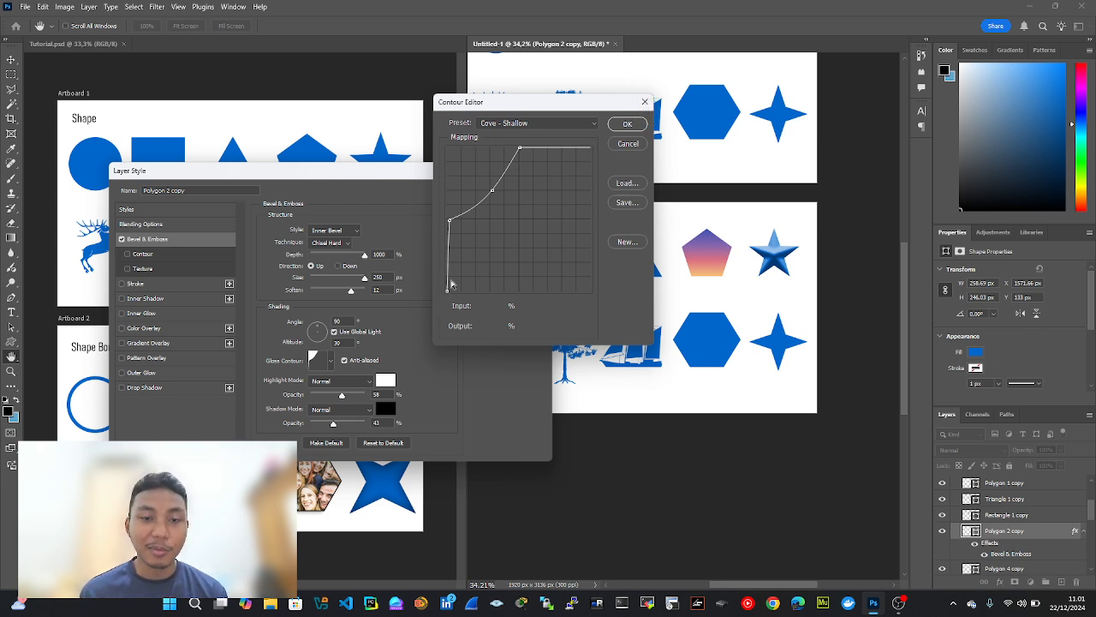
click(627, 123)
click(525, 197)
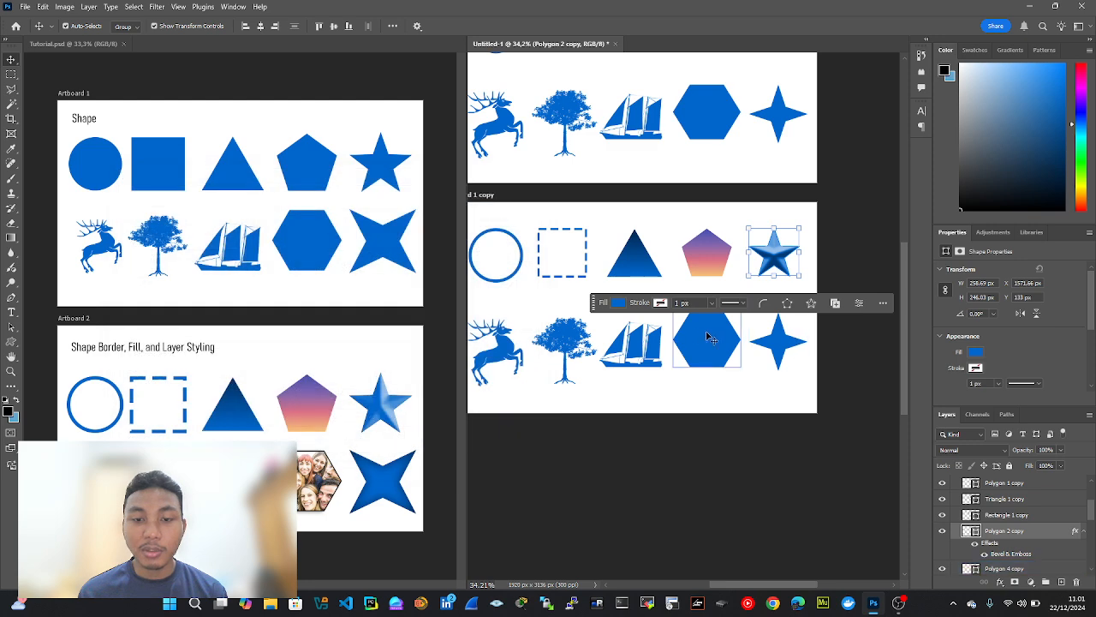
- Copy the group photo from the hexagon in Tutorial.psd into the new document, just below the second artboard's hexagon
click(837, 382)
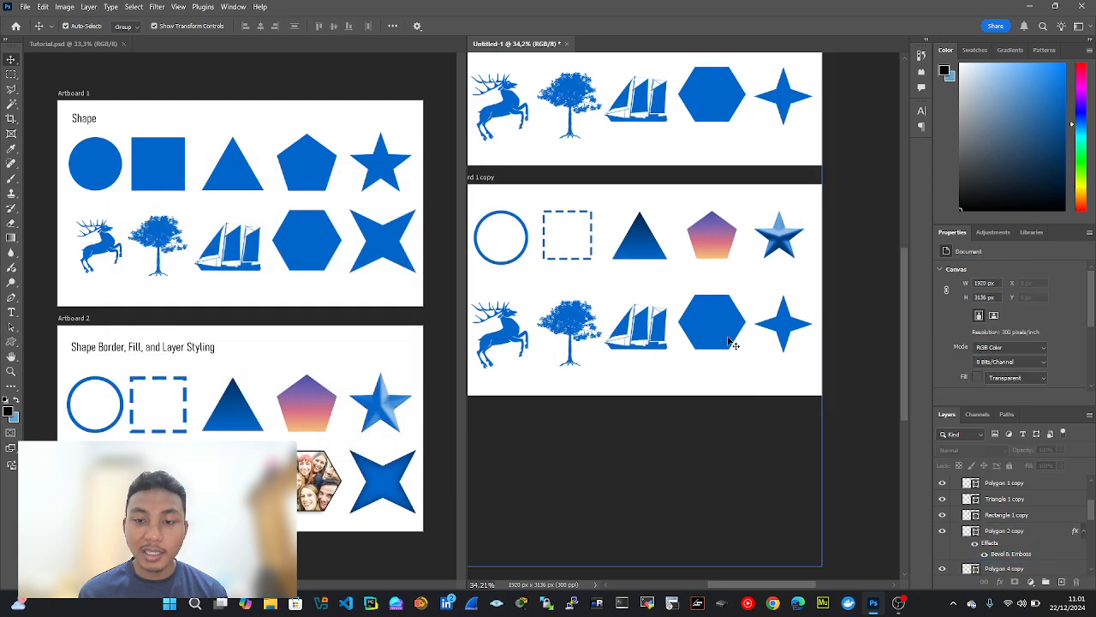
click(728, 341)
click(311, 486)
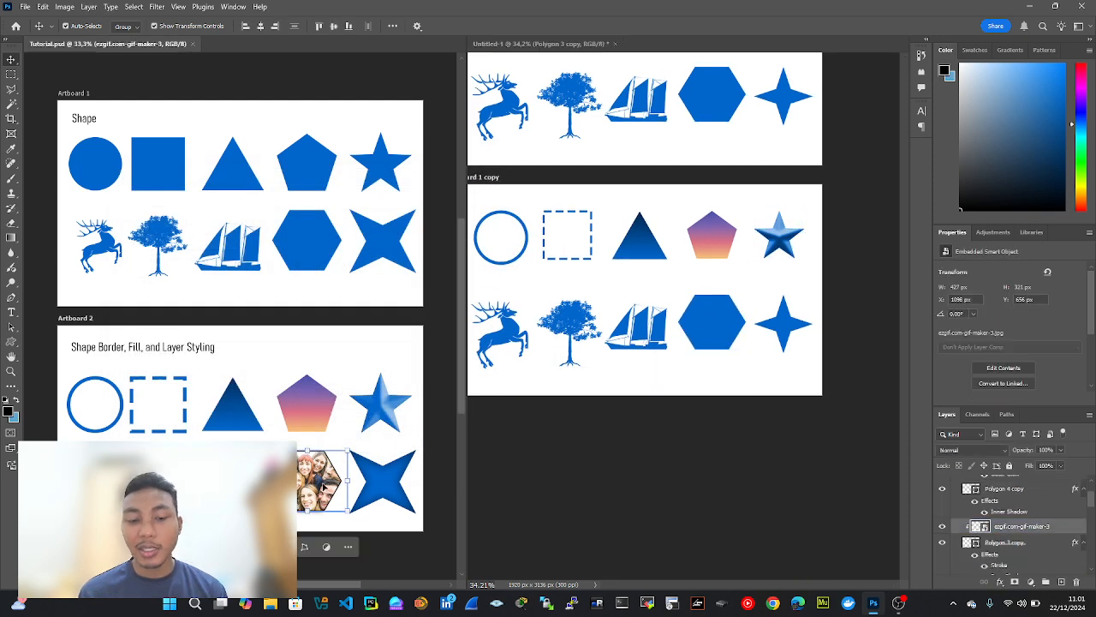
drag(317, 484, 724, 384)
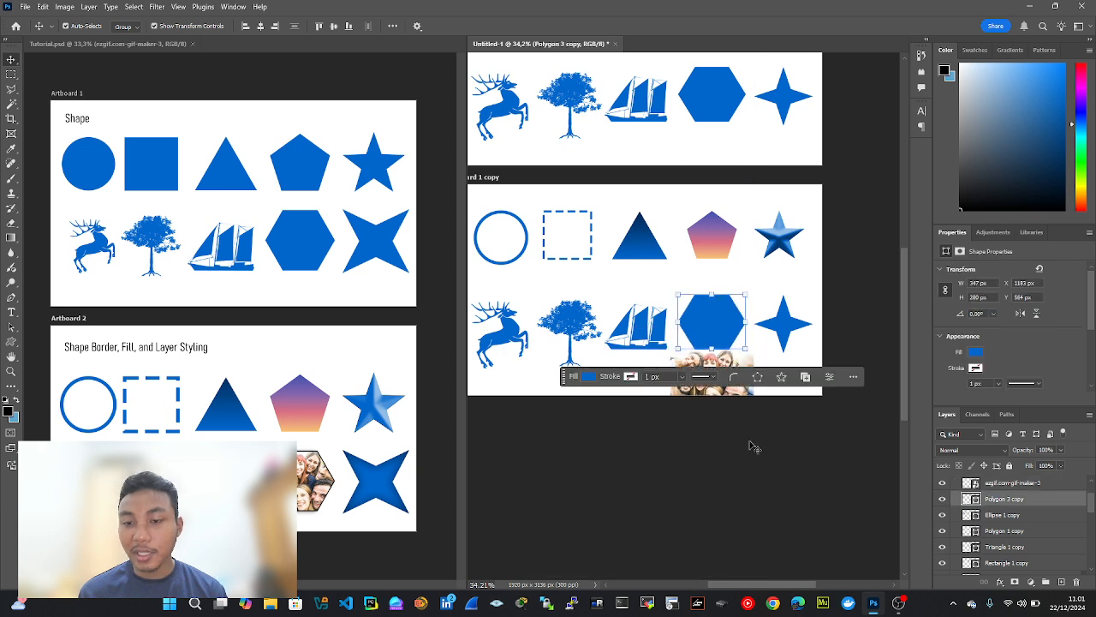
- Check that the photo's layer sits directly above the hexagon's layer and move the photo over the hexagon
click(738, 398)
click(739, 384)
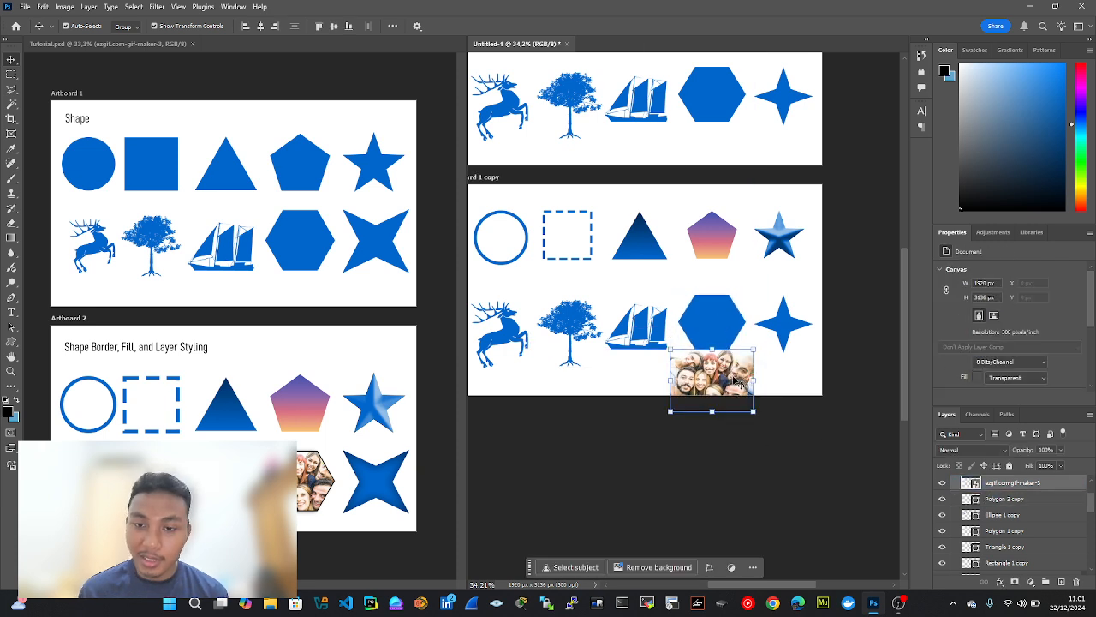
shift+click(723, 319)
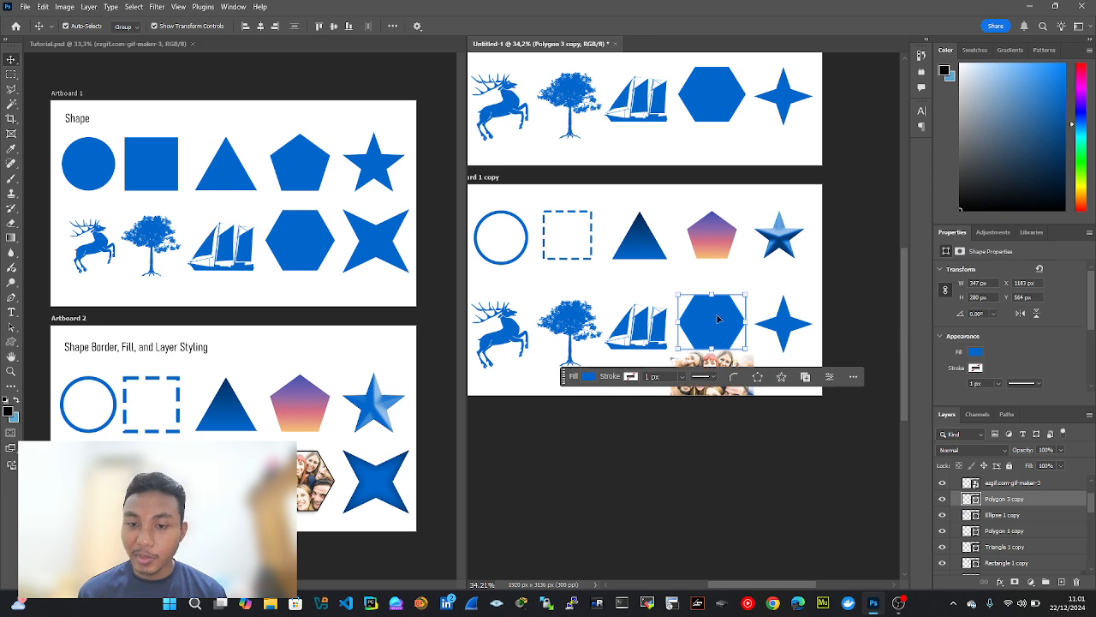
click(1028, 478)
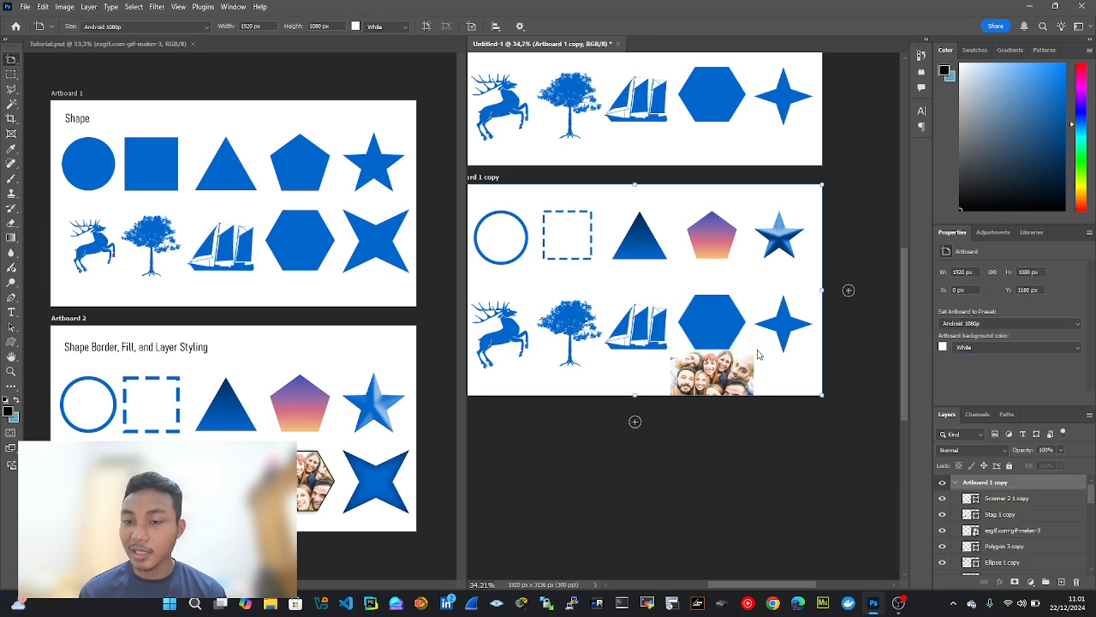
key(v)
click(1017, 530)
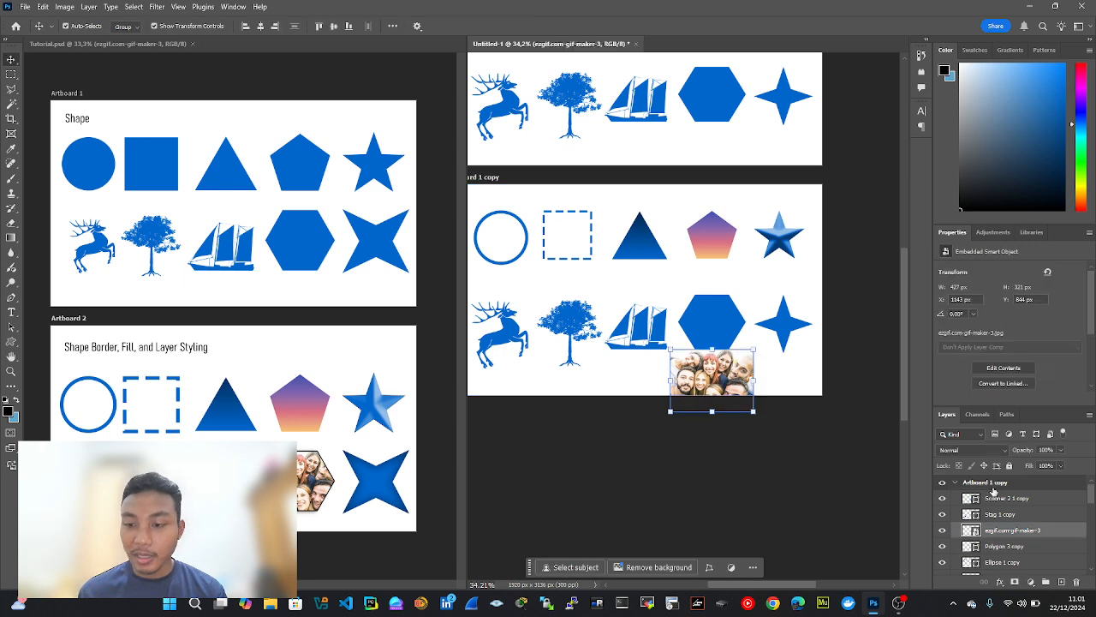
scroll(1018, 536, down, 1)
click(1023, 531)
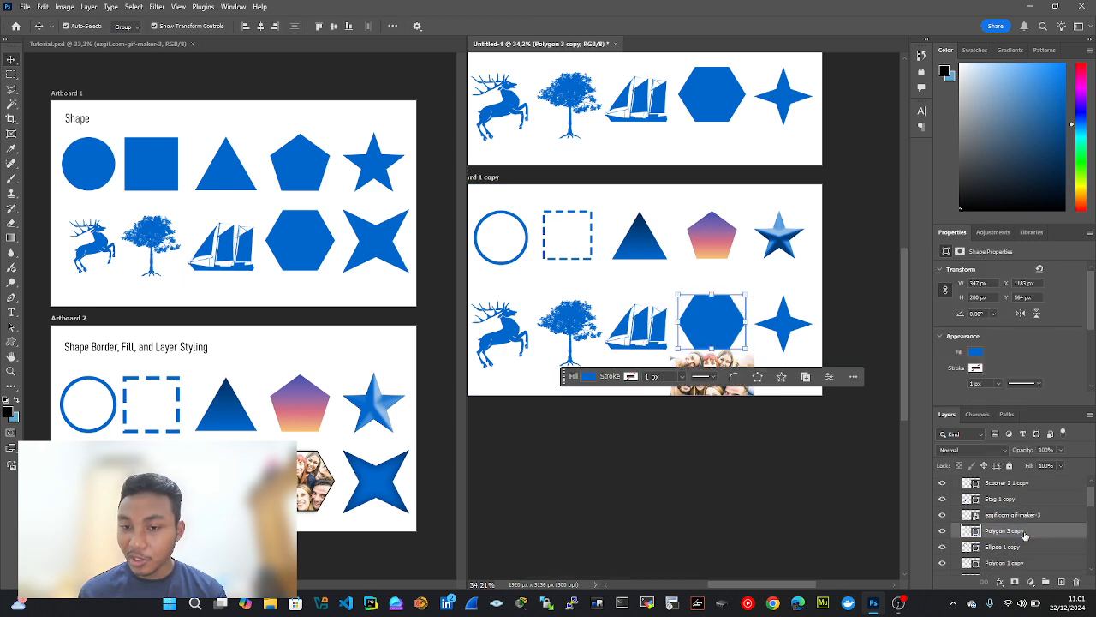
drag(722, 381, 722, 326)
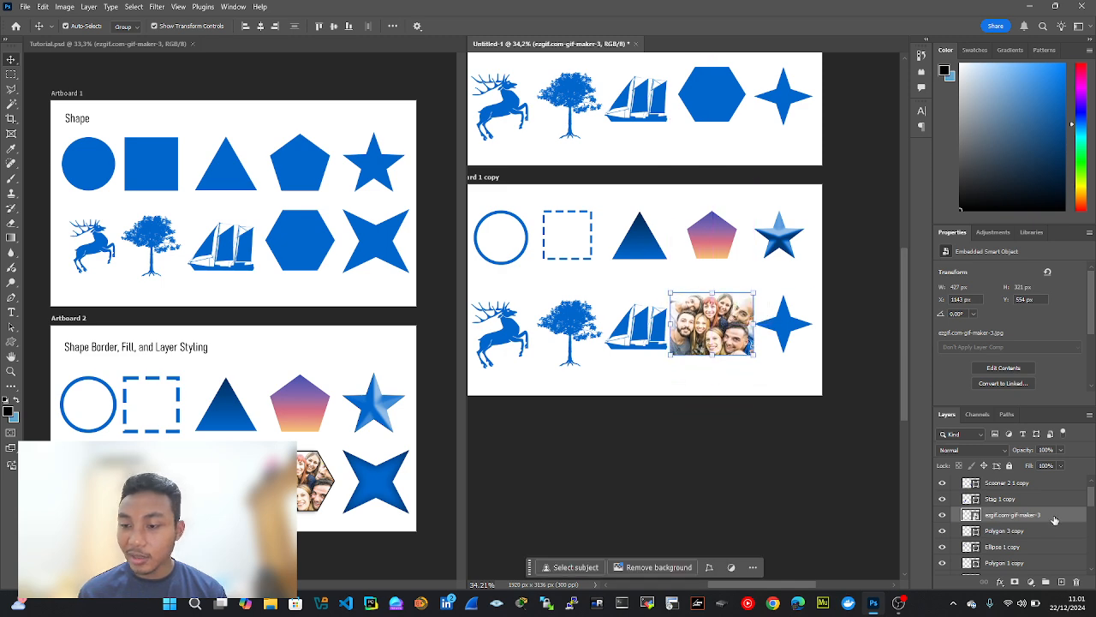
- Clip the group photo to the hexagon with a clipping mask and scale it down slightly to fit
right_click(1062, 517)
click(1067, 519)
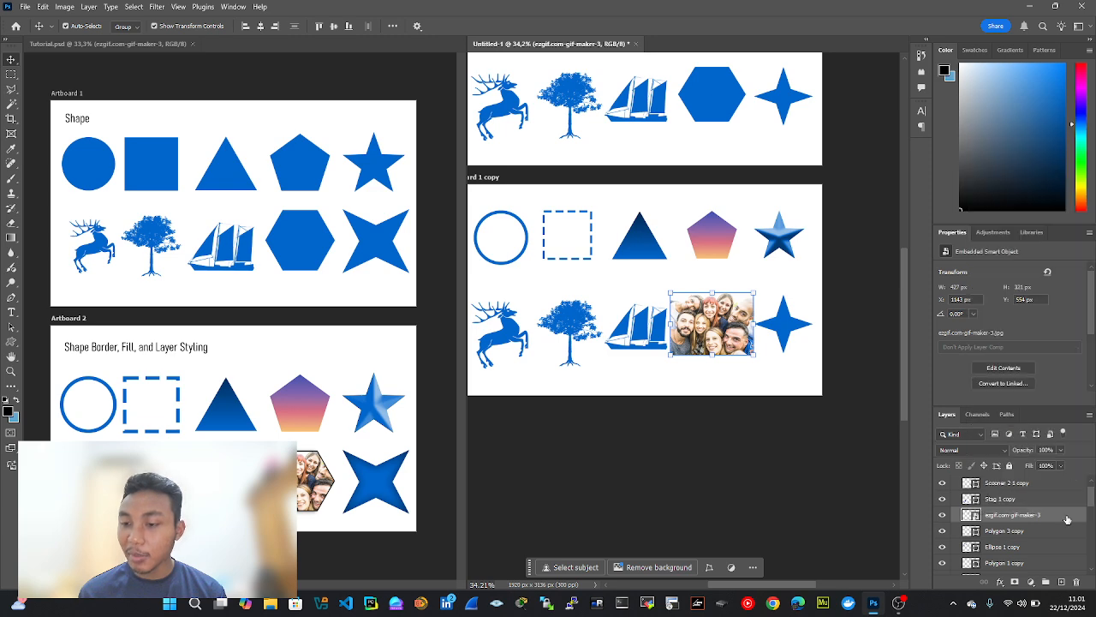
mouse_move(1067, 519)
mouse_down()
mouse_move(1055, 540)
mouse_move(1059, 512)
mouse_up()
right_click(1062, 520)
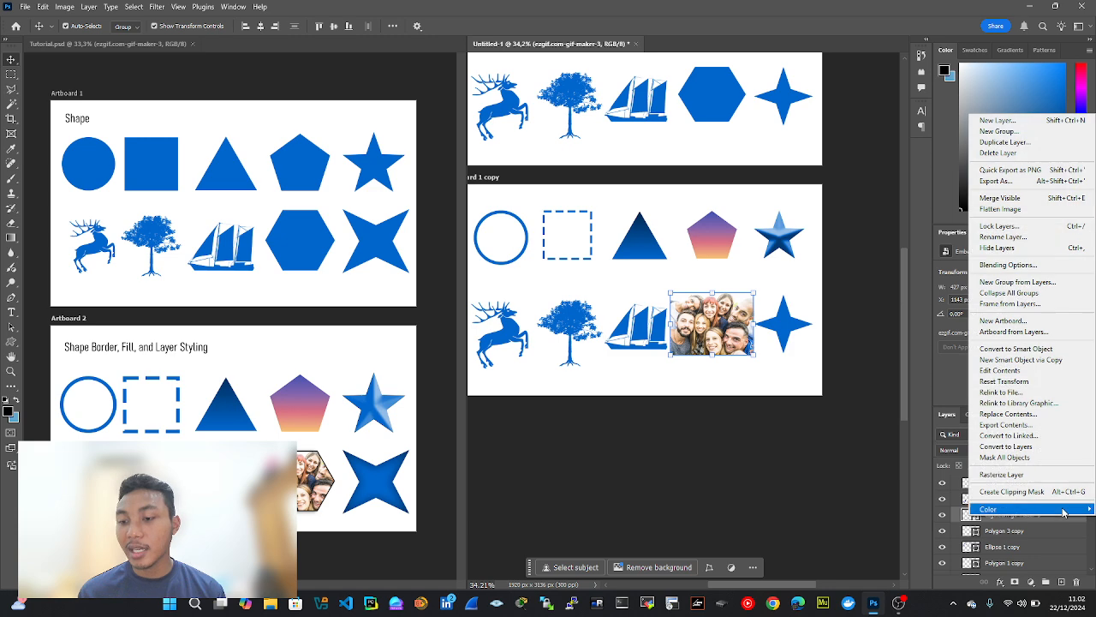
click(1028, 490)
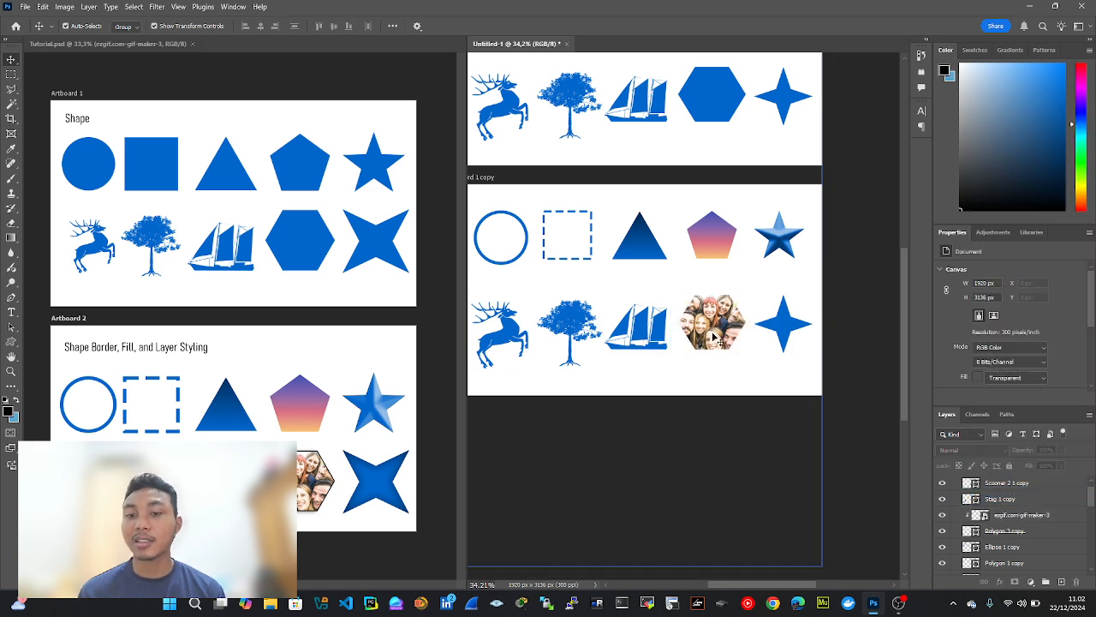
drag(754, 353, 747, 352)
key(Return)
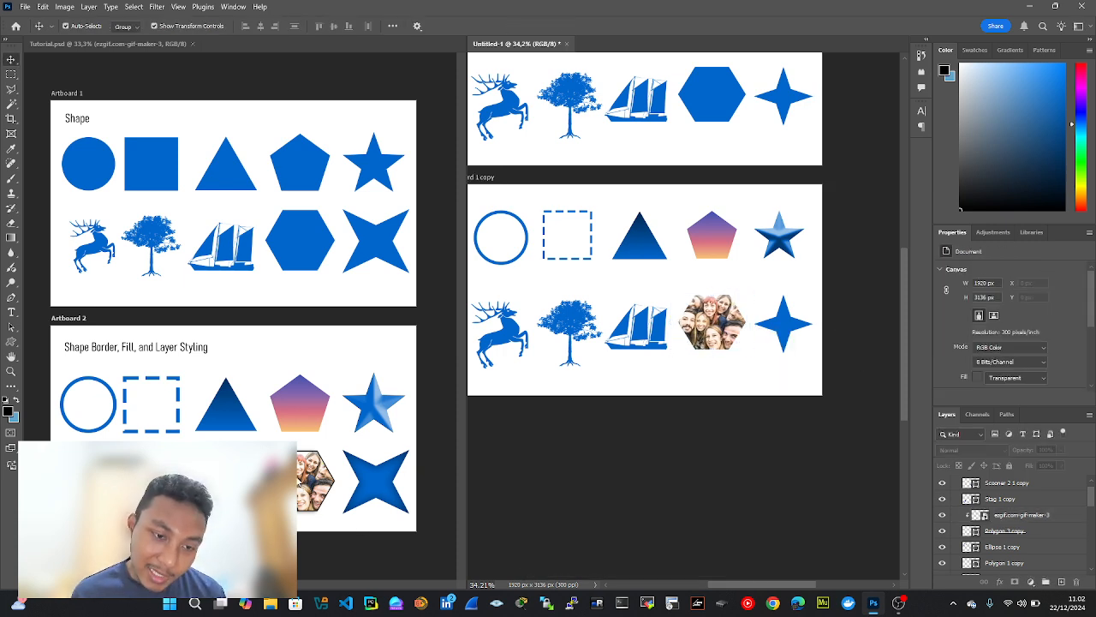
- Give the second artboard's photo-clipped hexagon a black 4 px inside stroke and a drop shadow
scroll(746, 354, up, 1)
click(752, 365)
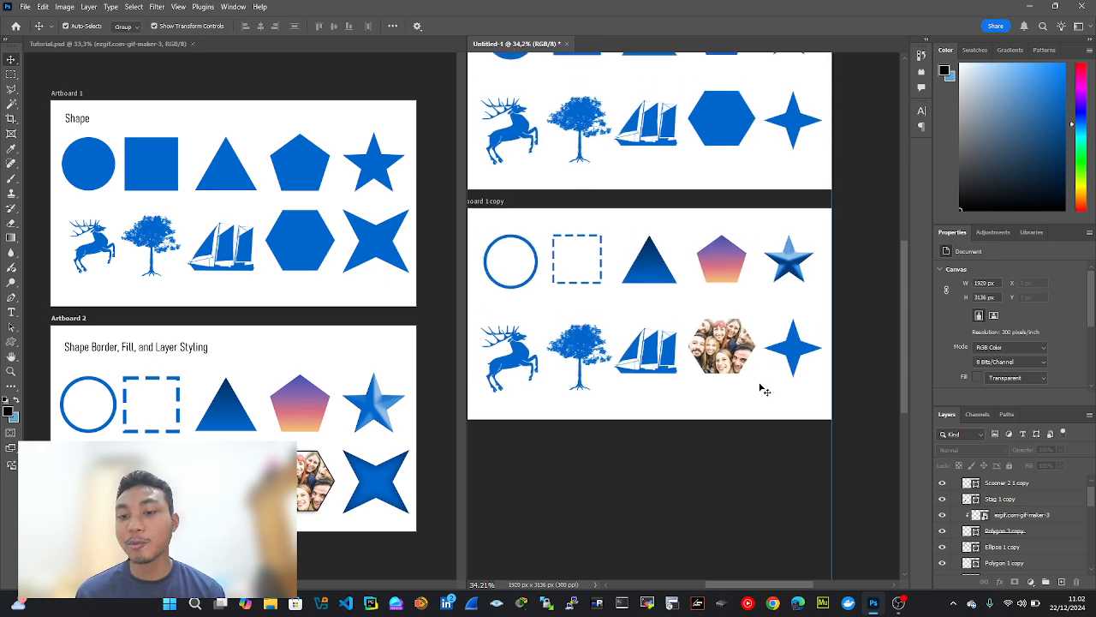
click(1060, 517)
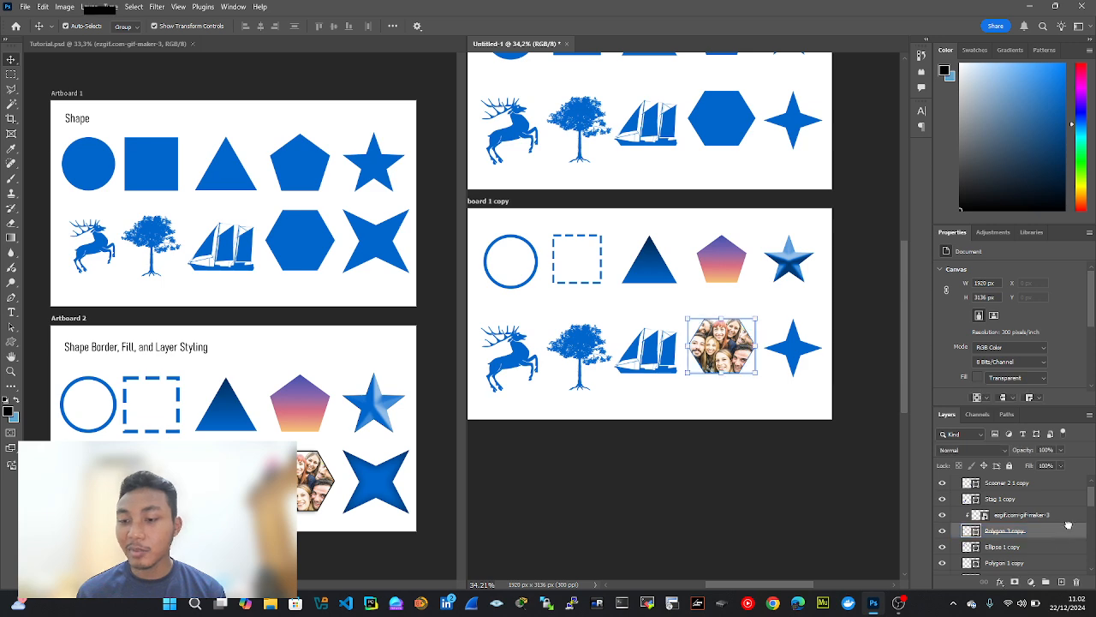
double_click(1066, 531)
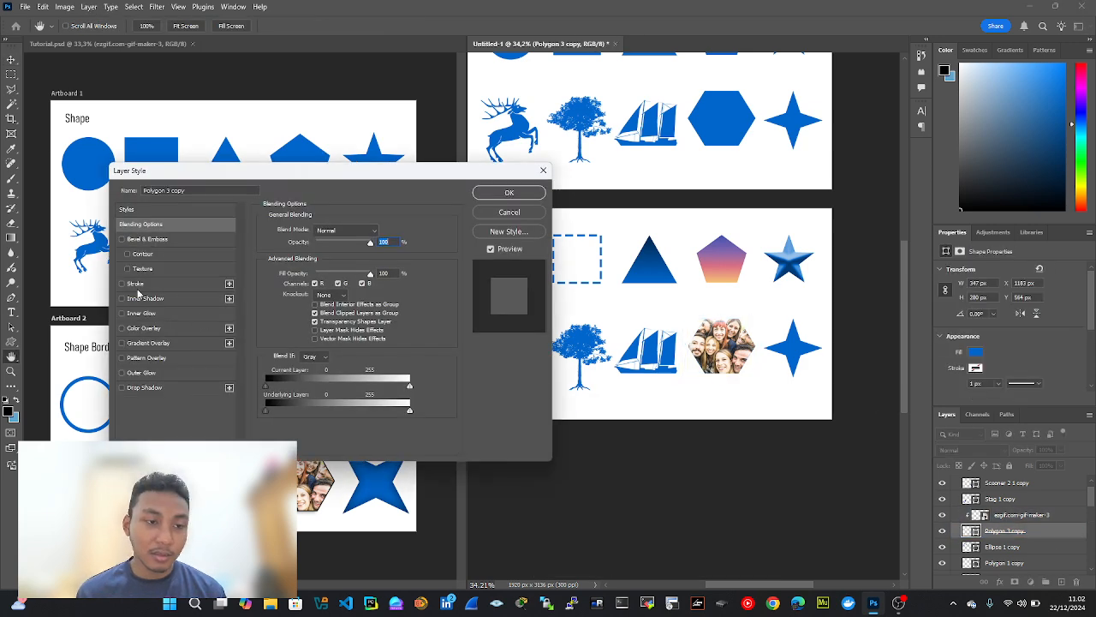
click(135, 284)
drag(337, 182, 340, 117)
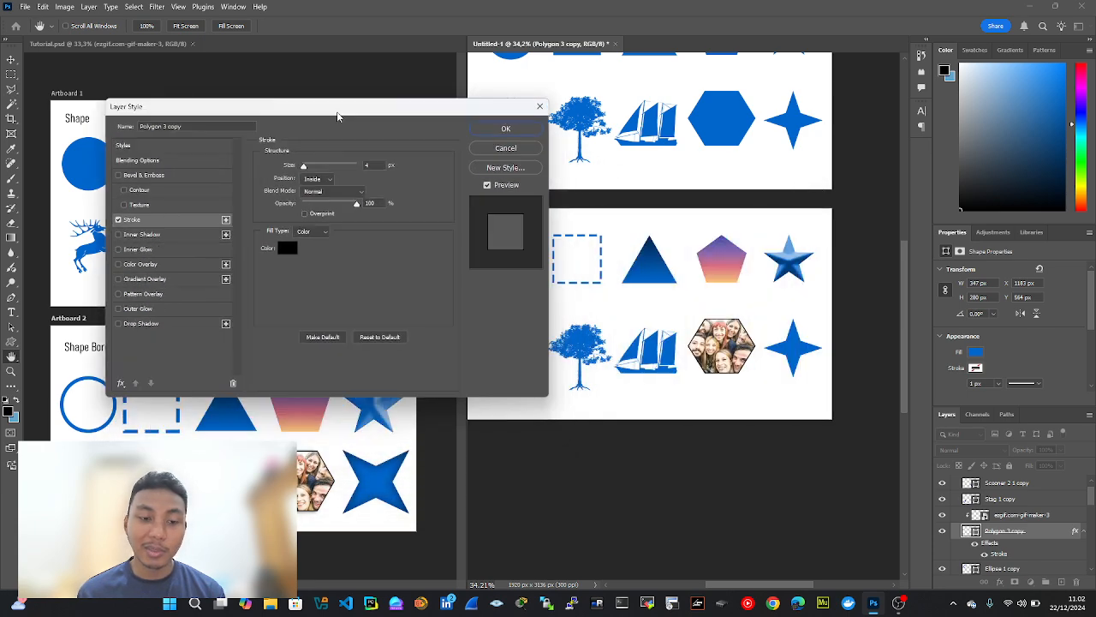
click(157, 325)
click(506, 128)
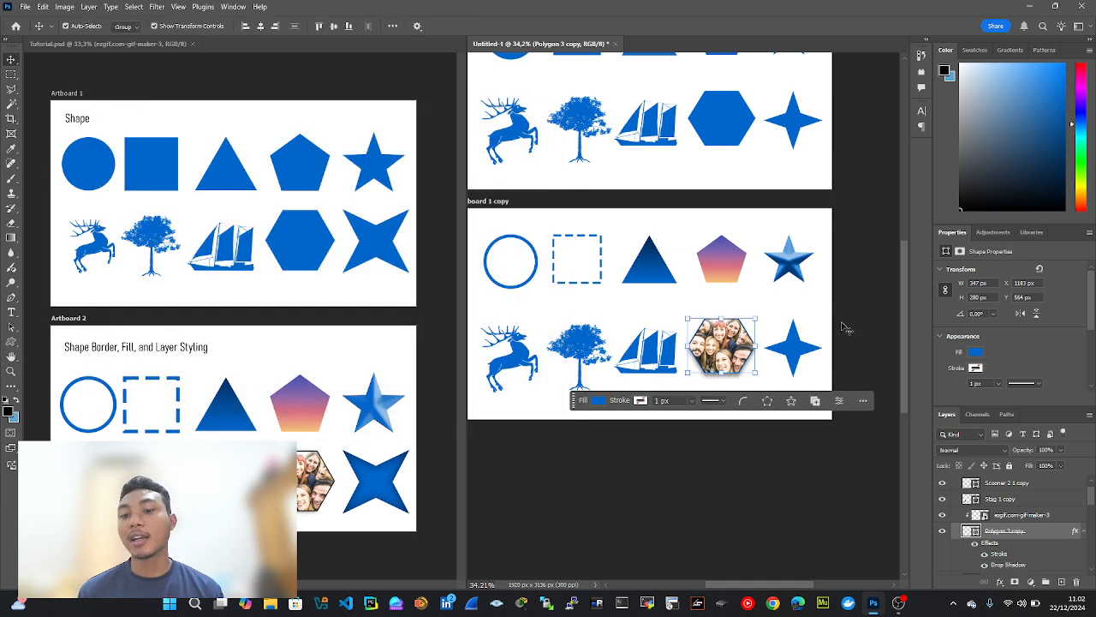
click(847, 328)
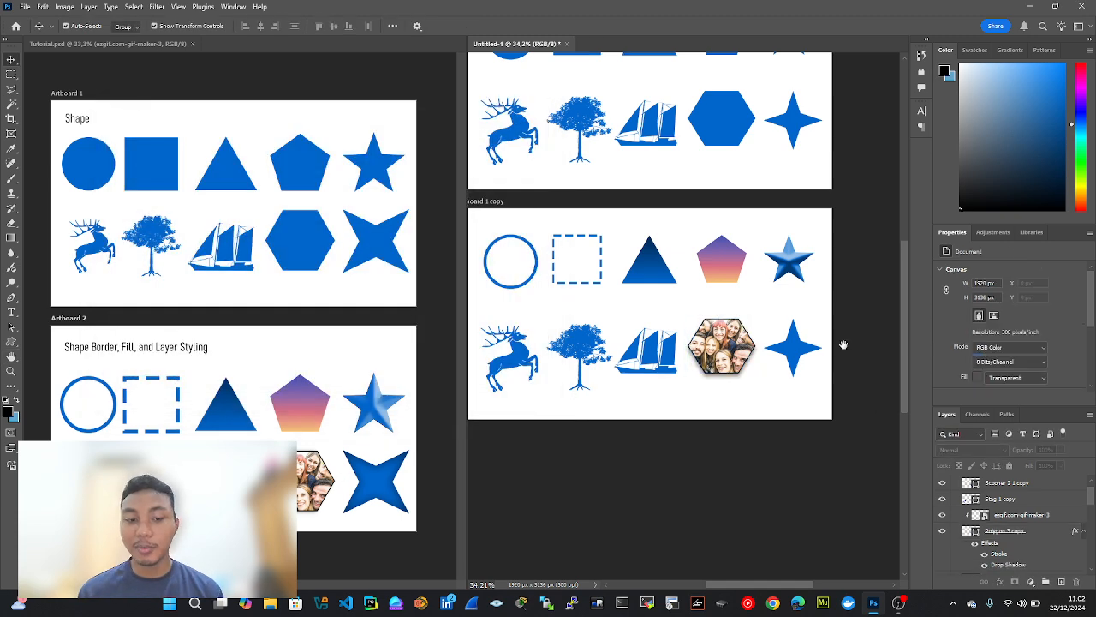
- Add an inner shadow to the second artboard's four-pointed star, matching the one in Tutorial.psd
click(382, 482)
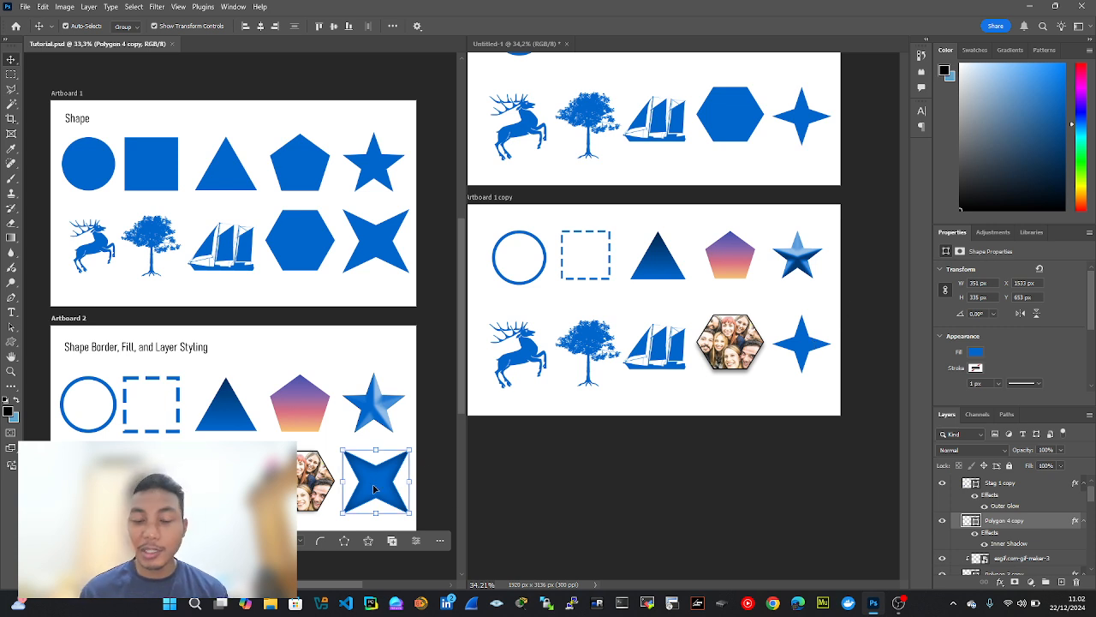
click(805, 345)
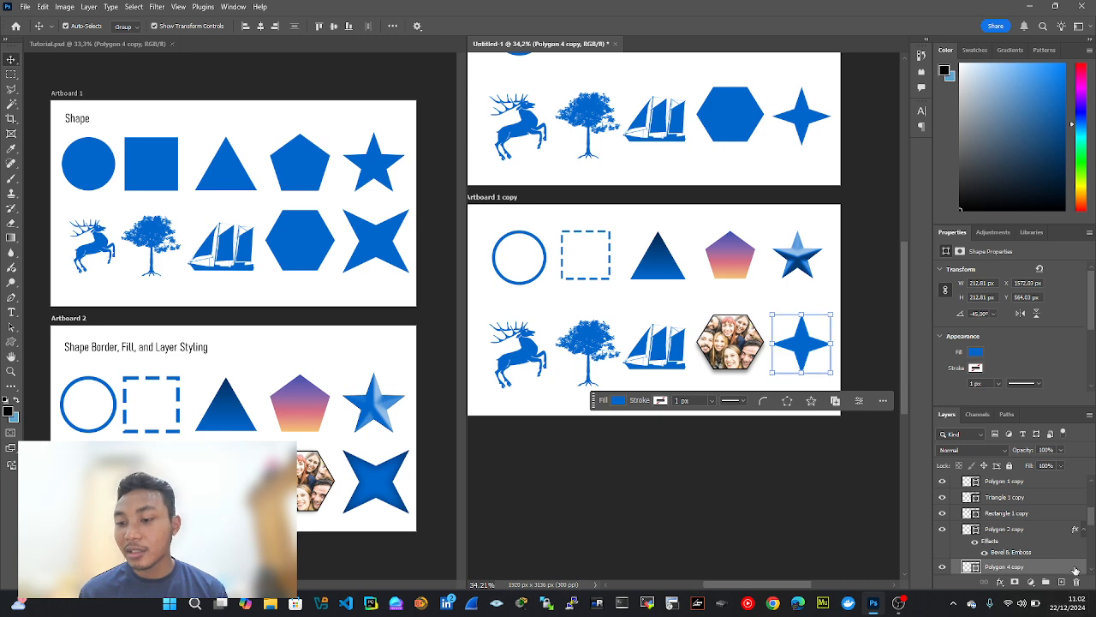
double_click(1076, 569)
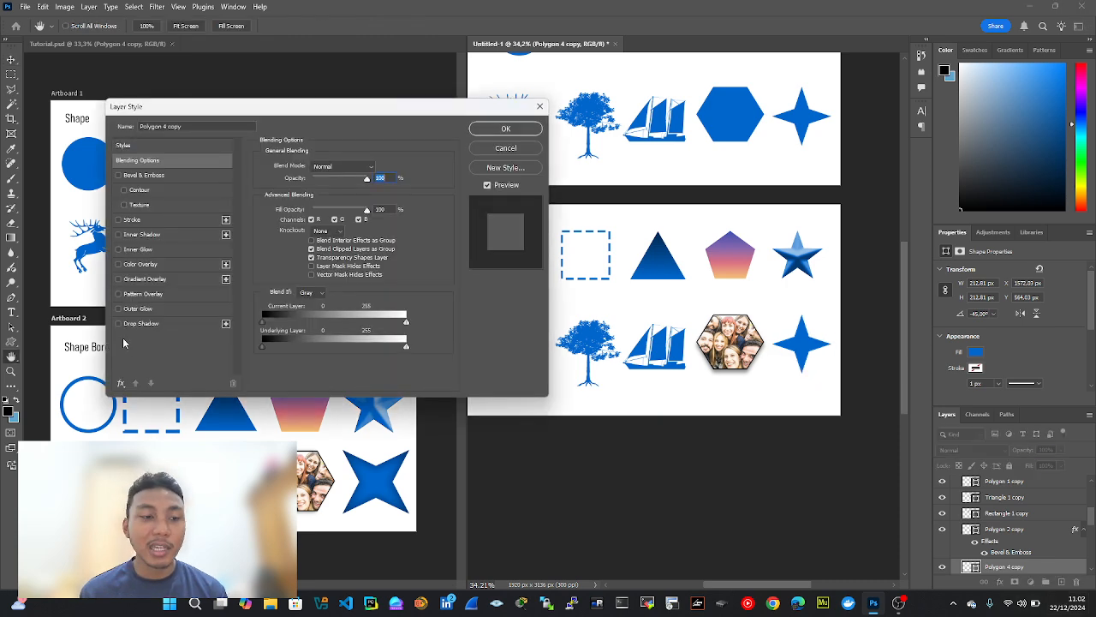
click(141, 233)
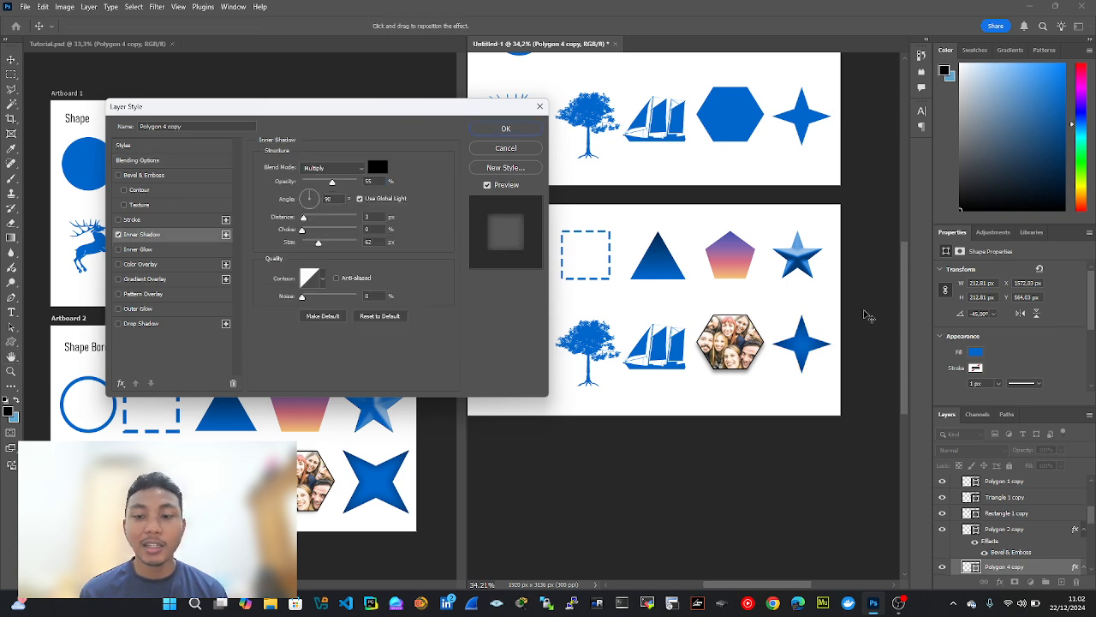
click(506, 128)
click(849, 358)
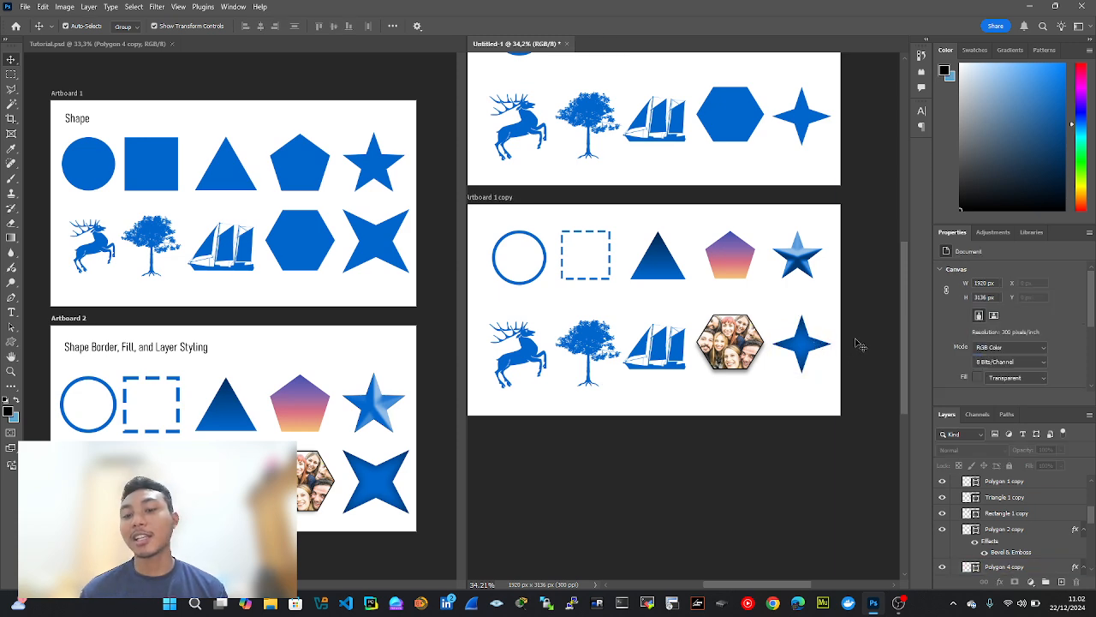
- Fill the second artboard's tree with the first pattern from the Trees pattern group
click(589, 351)
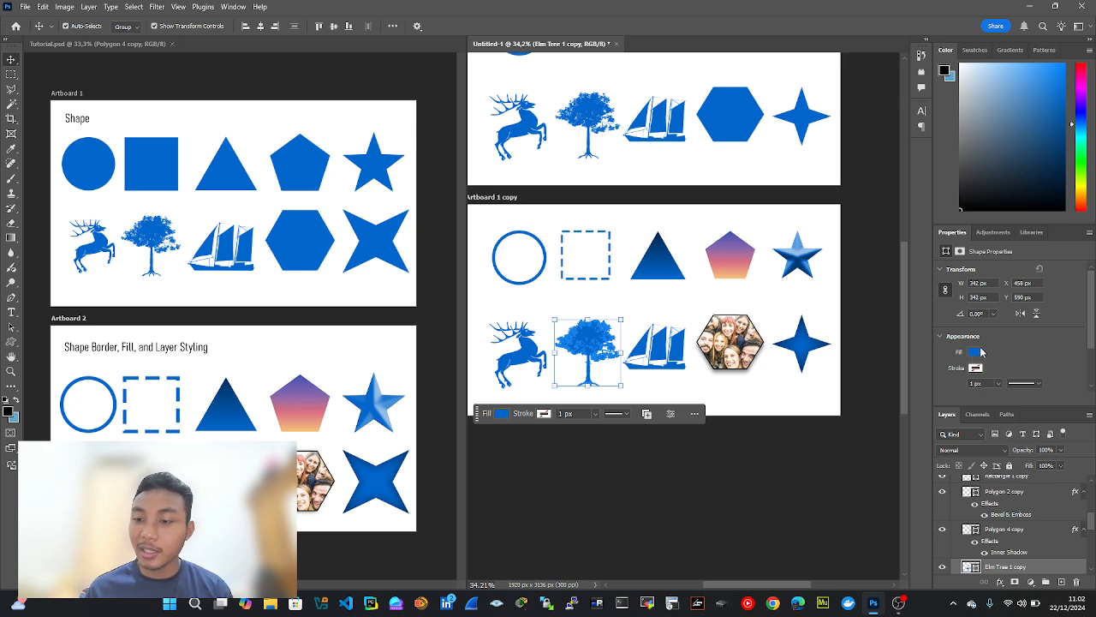
click(976, 352)
click(1003, 373)
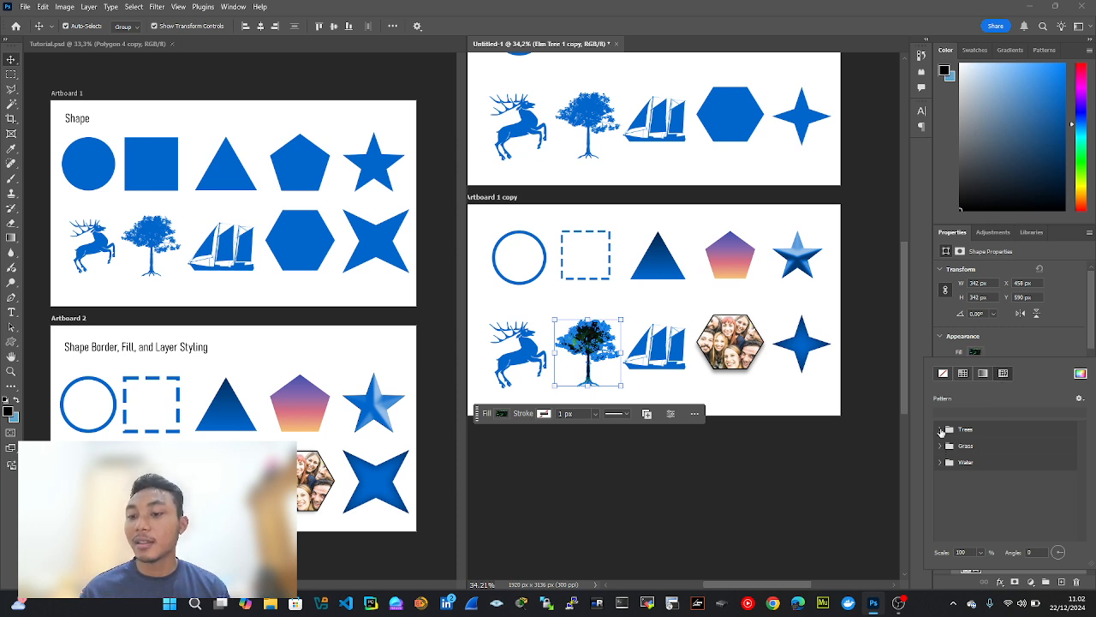
click(940, 429)
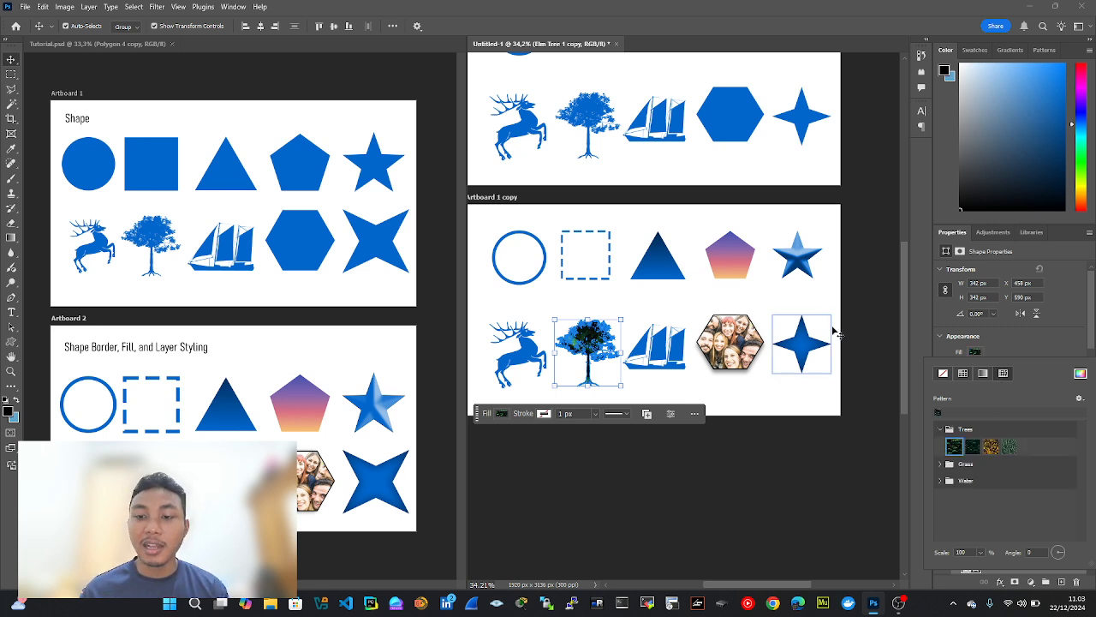
click(876, 318)
- Enlarge the pattern-filled tree slightly with Free Transform and deselect it
click(593, 342)
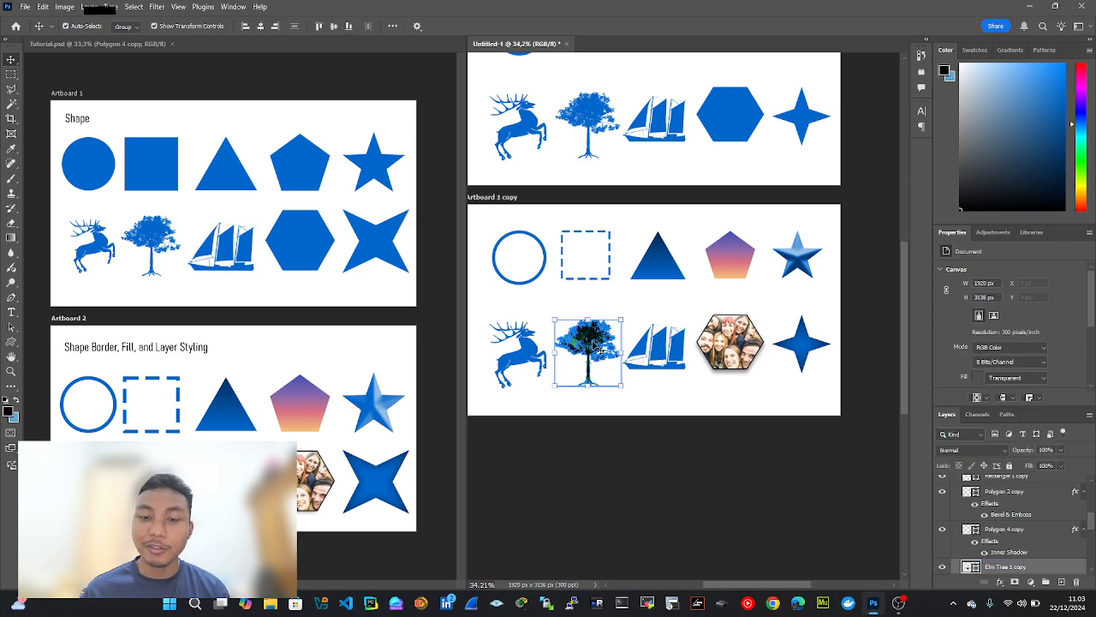
key(ctrl+t)
drag(555, 387, 548, 393)
key(ctrl+z)
click(564, 27)
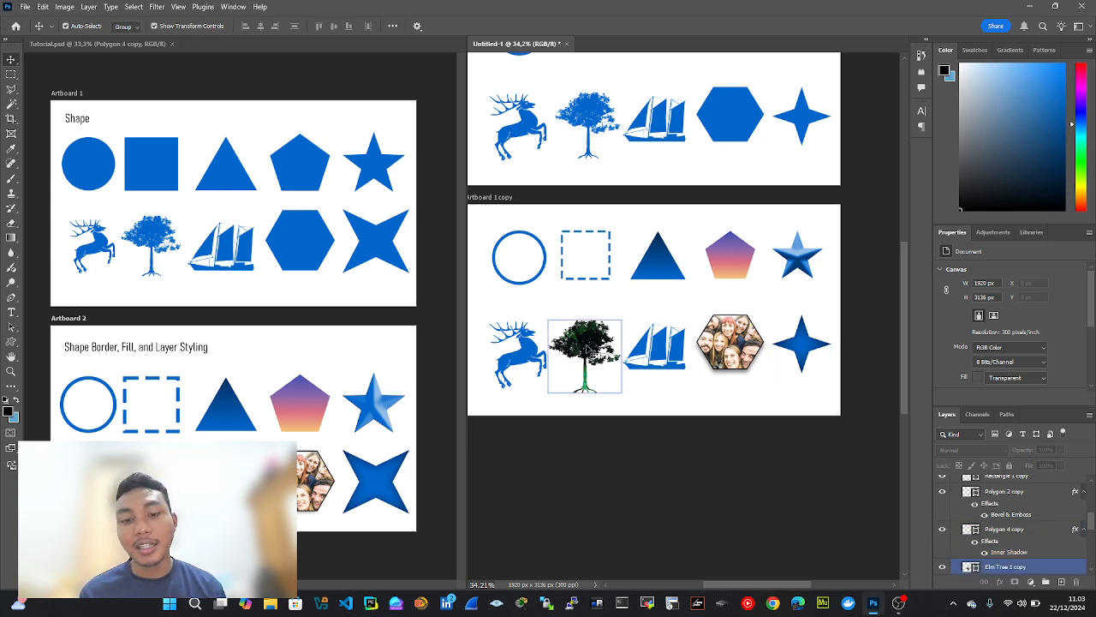
click(626, 377)
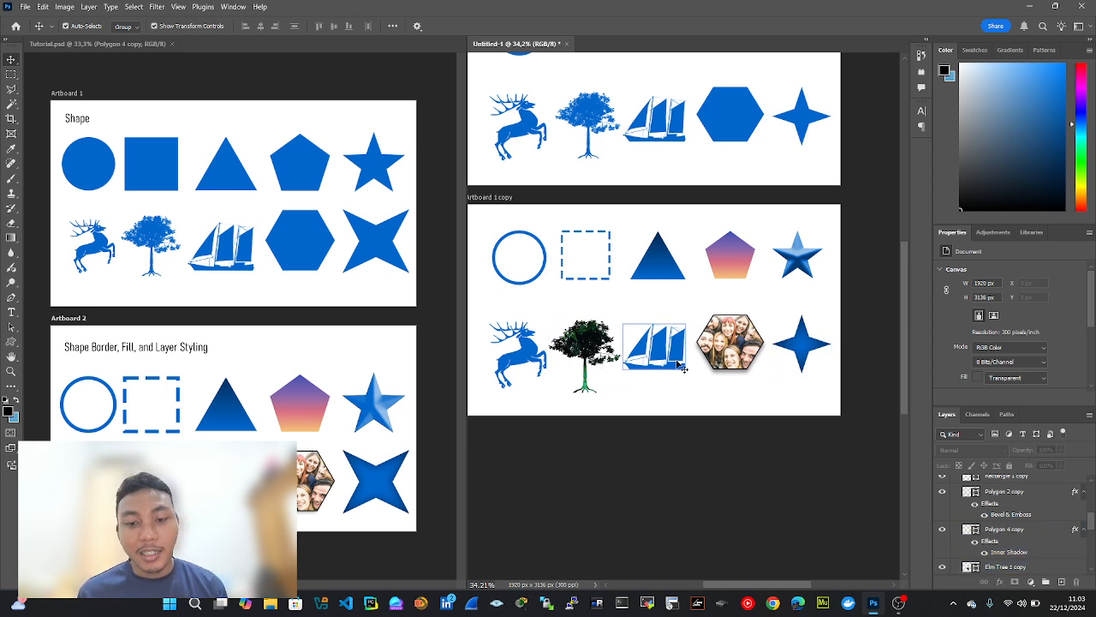
- Add a blue outer glow to the second artboard's stag, keeping the stag in view beside the layer style settings
click(529, 362)
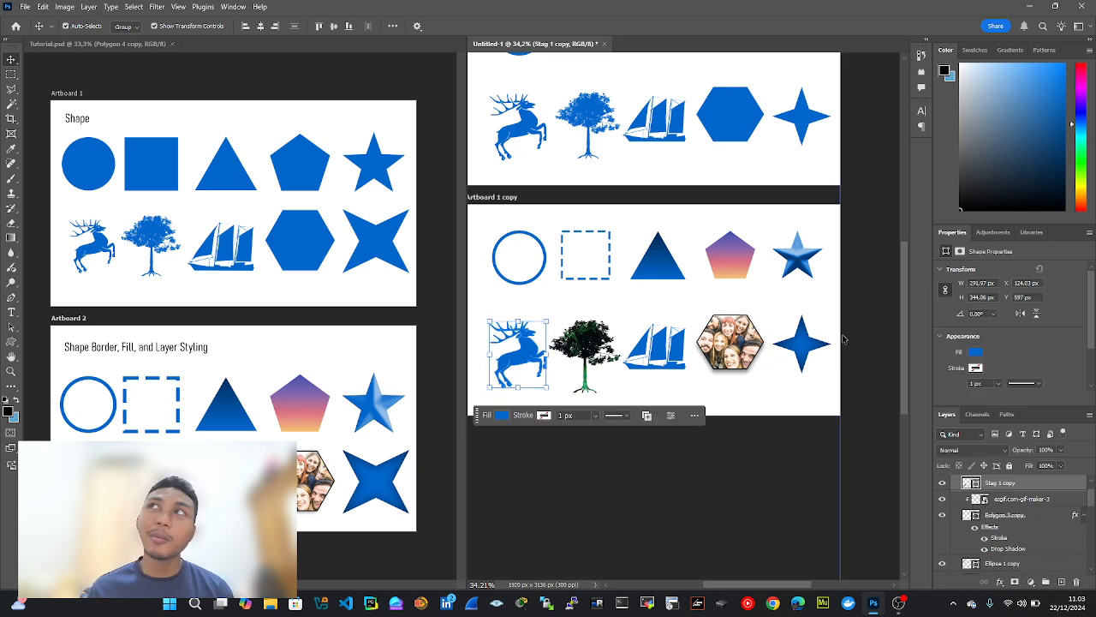
double_click(1070, 488)
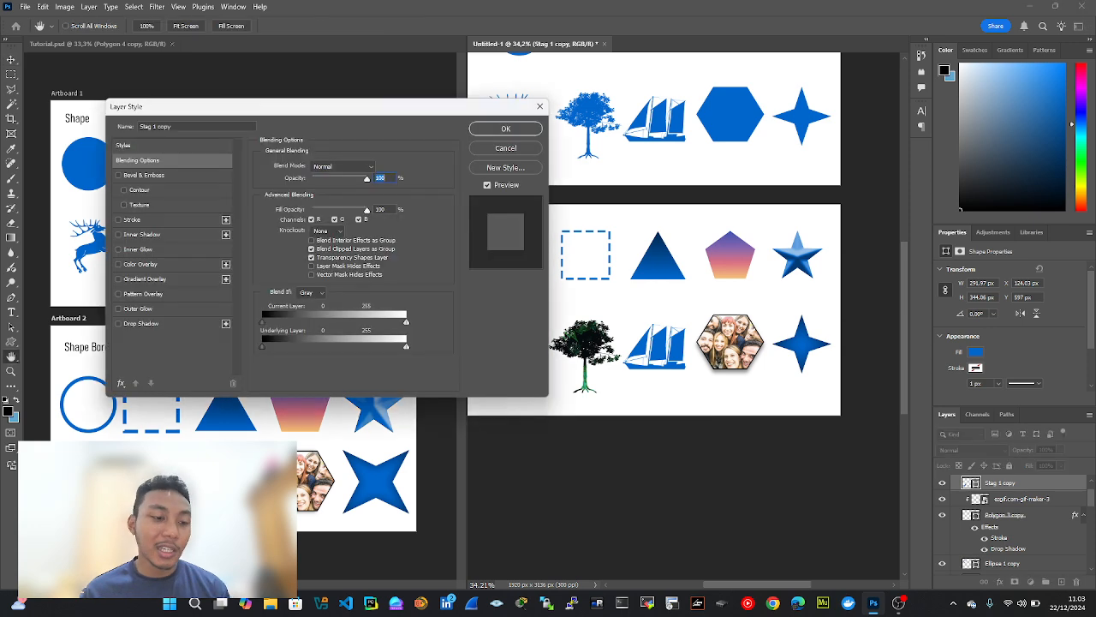
drag(267, 104, 242, 98)
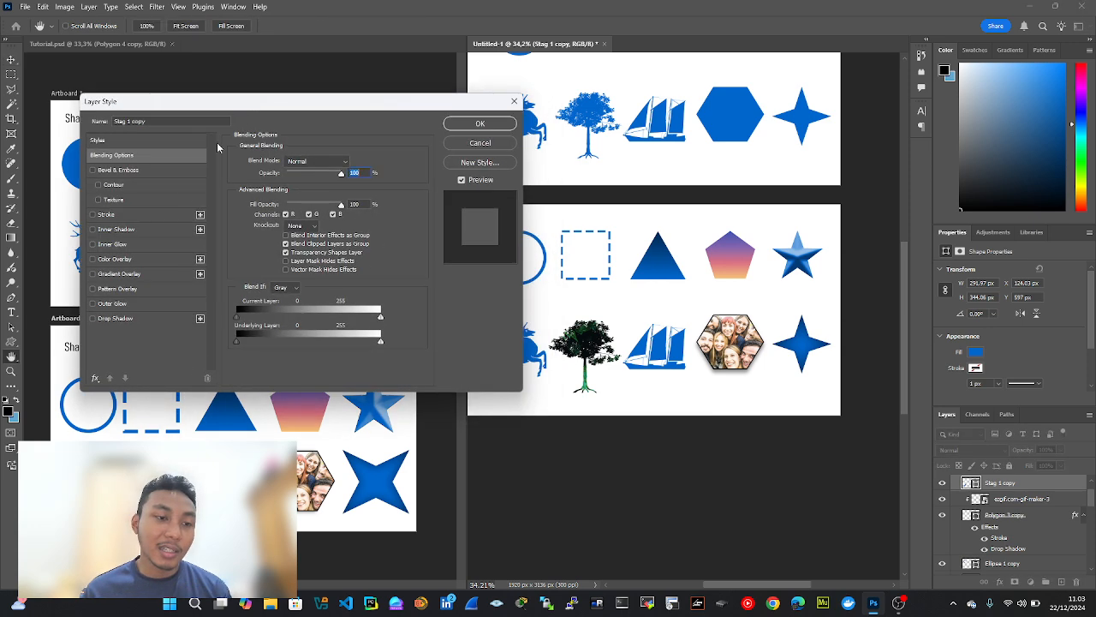
click(117, 305)
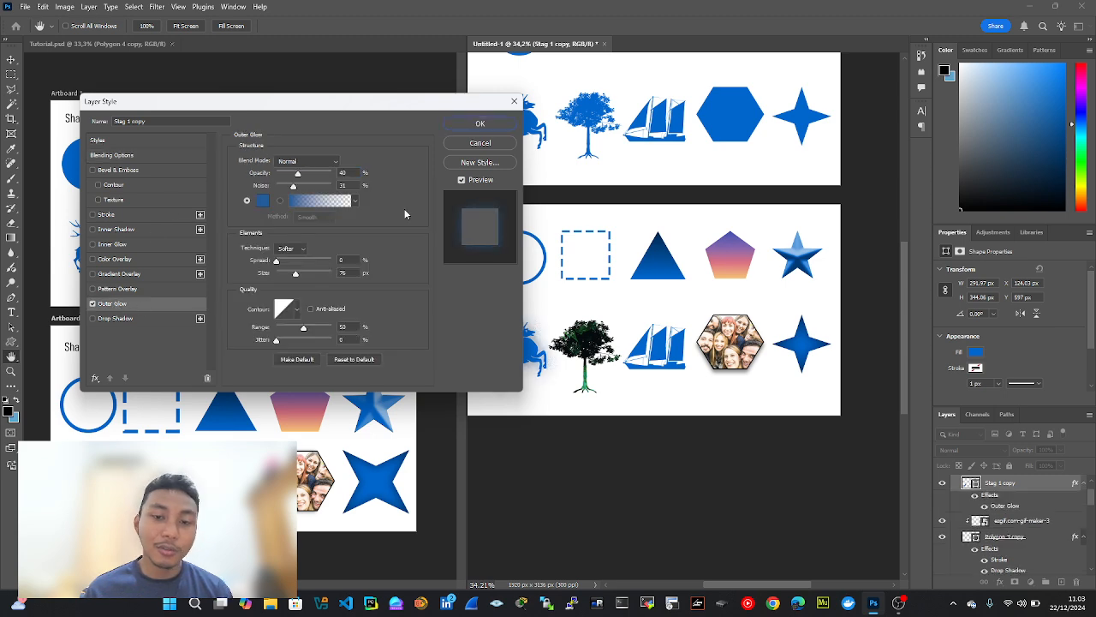
drag(435, 112, 386, 82)
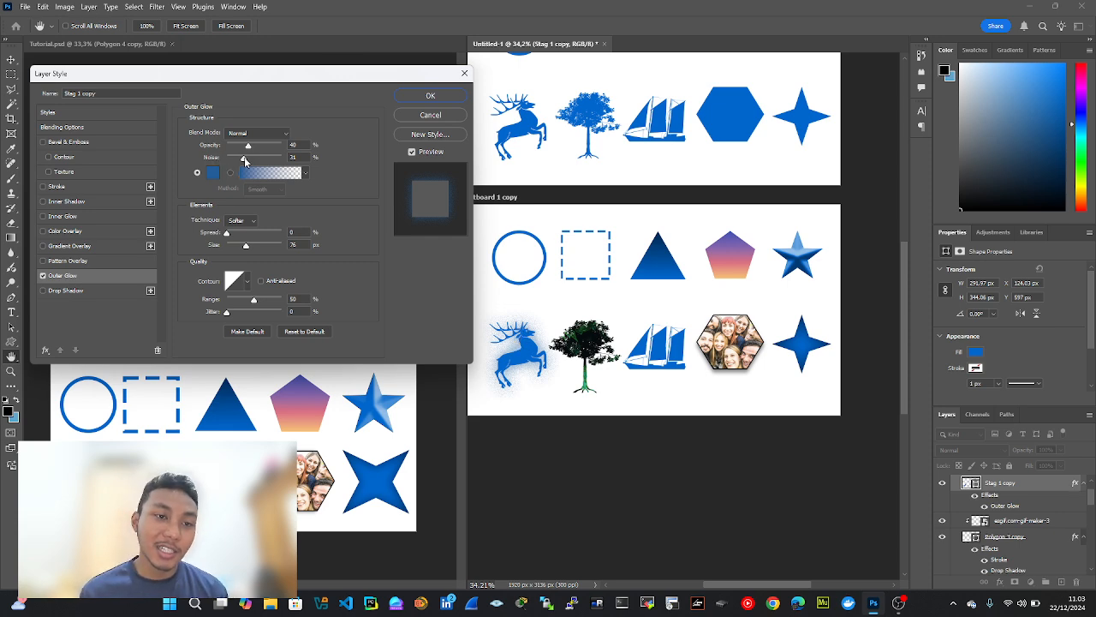
- Set the stag's outer glow to 41% opacity, 6% noise and 103 px size, and apply the layer style
mouse_move(246, 159)
mouse_down()
mouse_move(216, 162)
mouse_move(263, 162)
mouse_move(240, 152)
mouse_move(261, 150)
mouse_move(251, 155)
mouse_up()
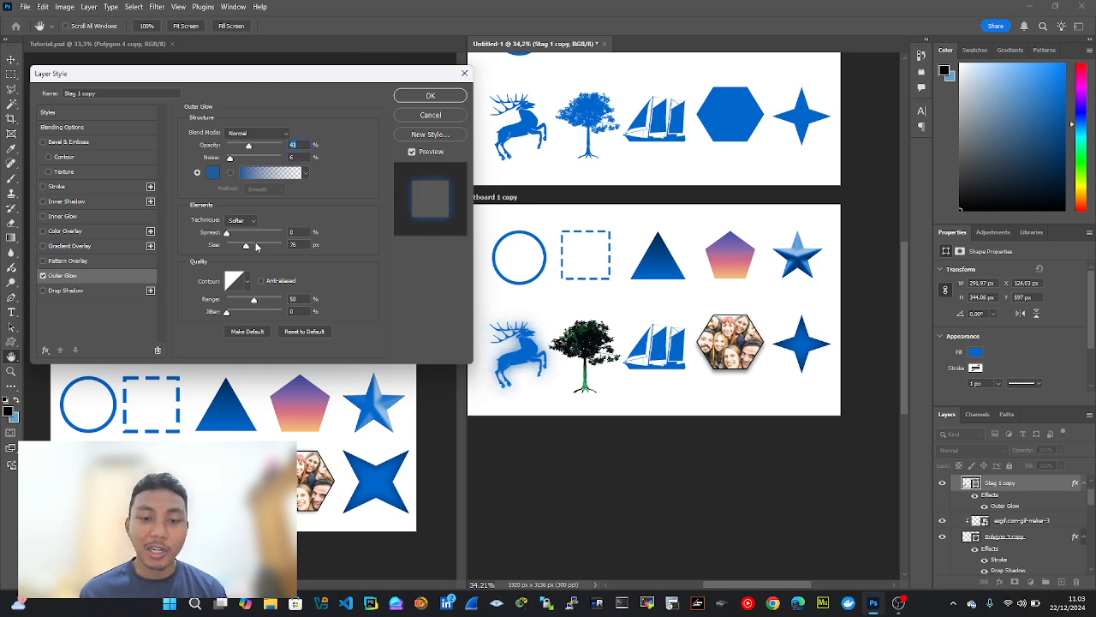
drag(256, 247, 252, 247)
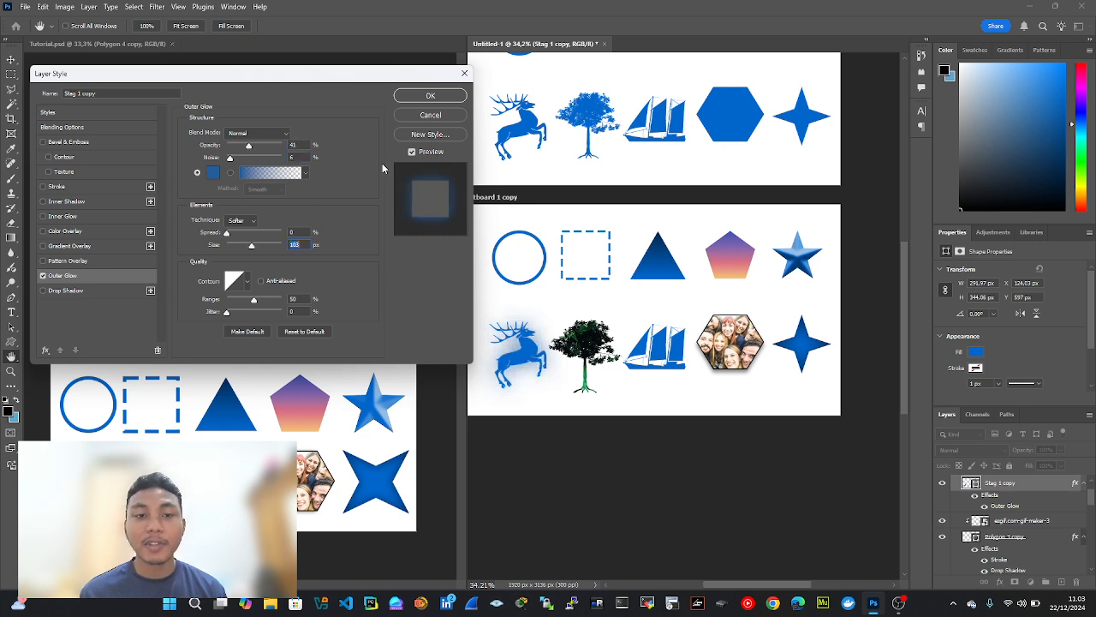
click(411, 97)
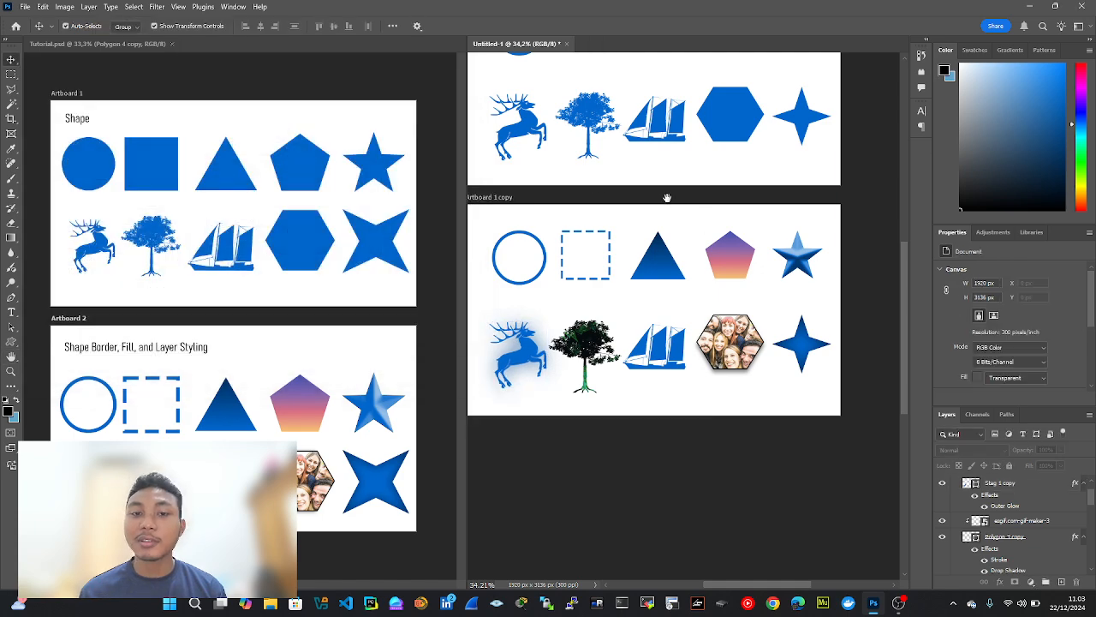
drag(668, 197, 696, 315)
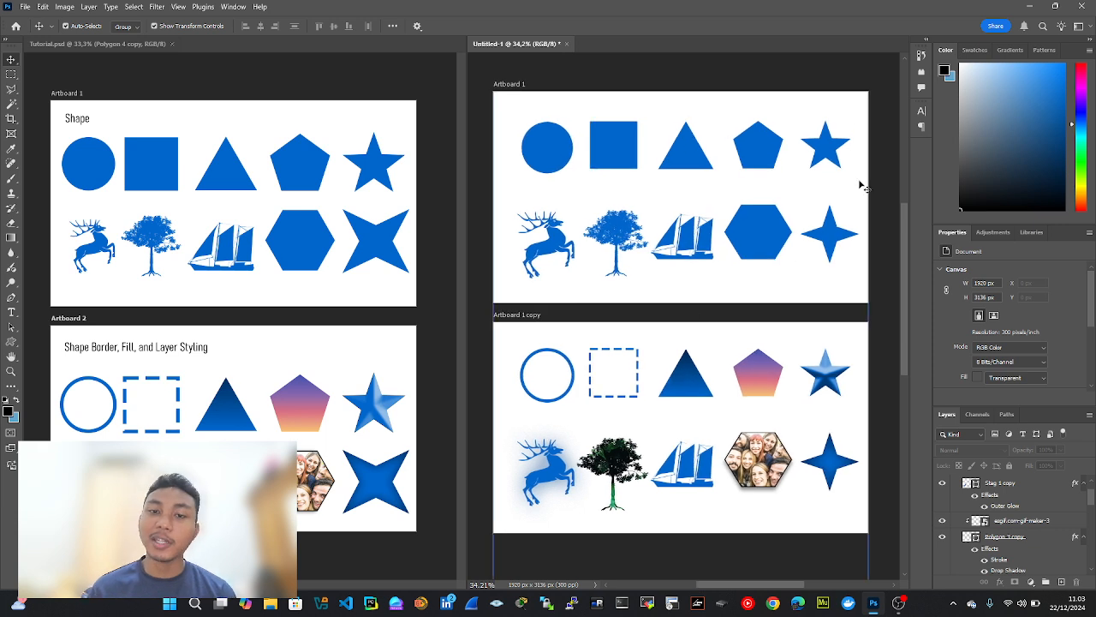